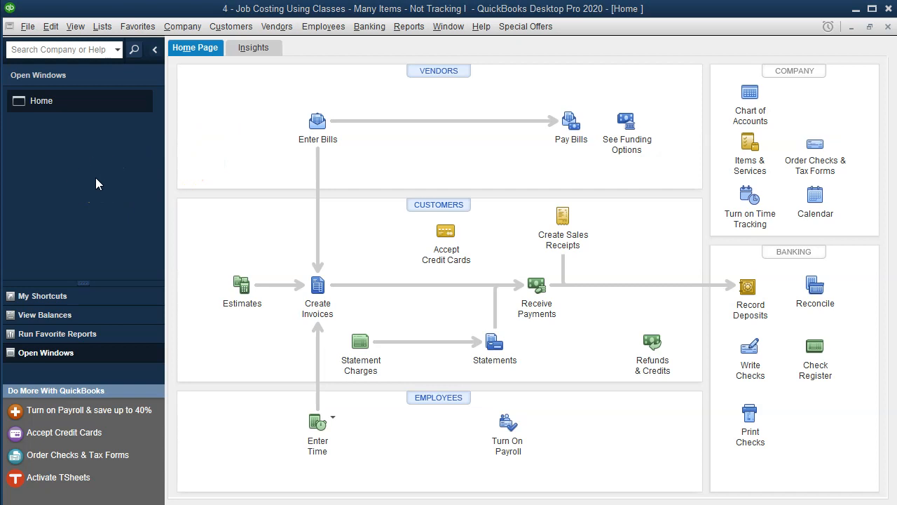
Step: Switch to the Excel job costing workbook
left_click(75, 32)
left_click(136, 40)
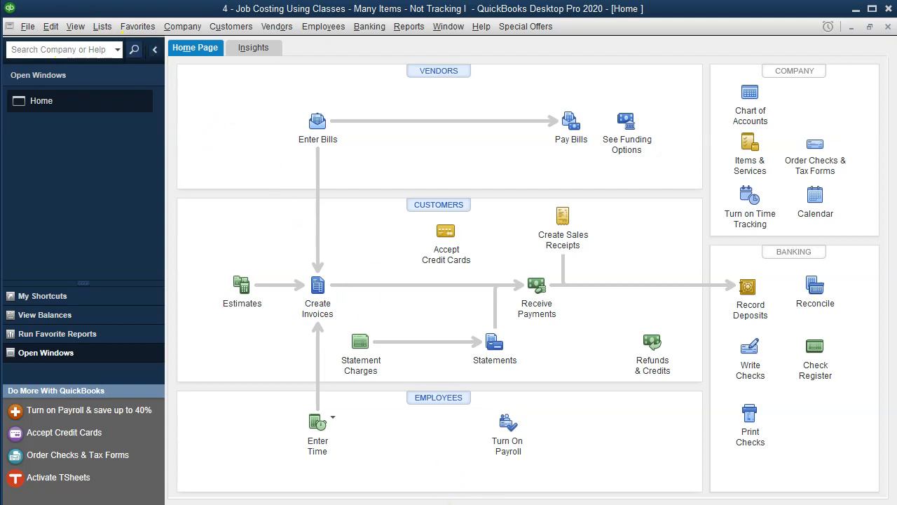
left_click(490, 499)
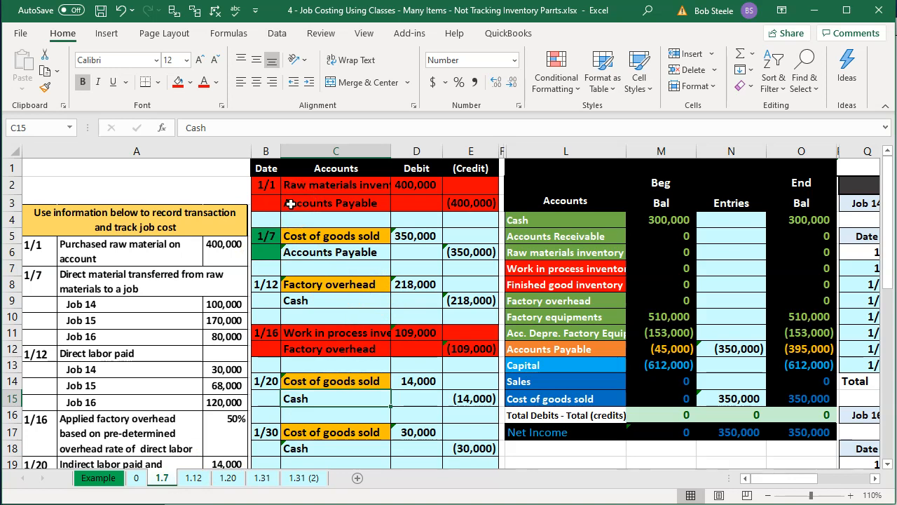
Step: Review the journal entries and the trial balance accounts on sheet 1.7
left_click(338, 185)
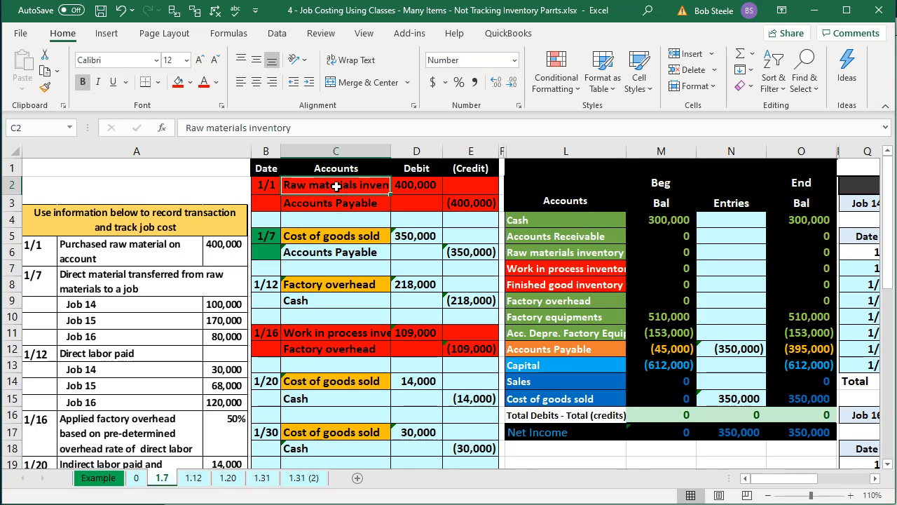
key("Down")
key("Down")
key("Down")
key("Down")
key("Right")
key("Right")
key("Right")
key("Right")
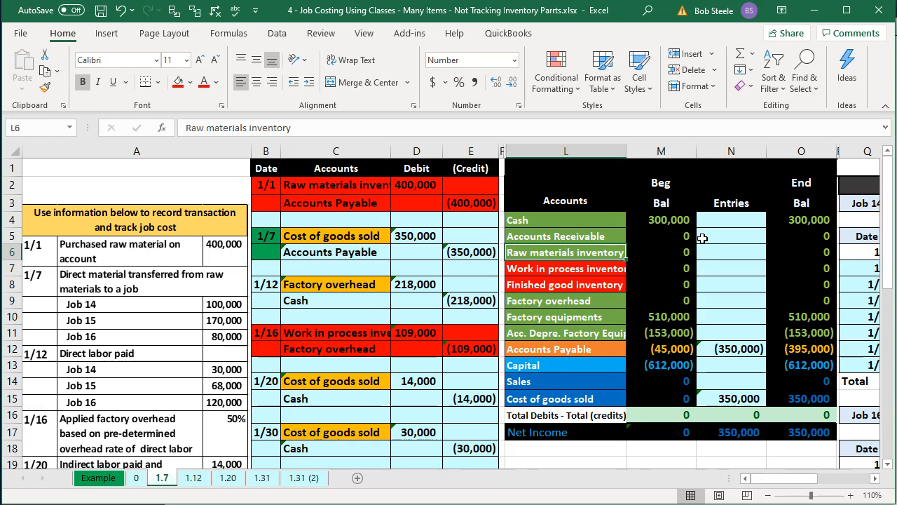
left_click(656, 256)
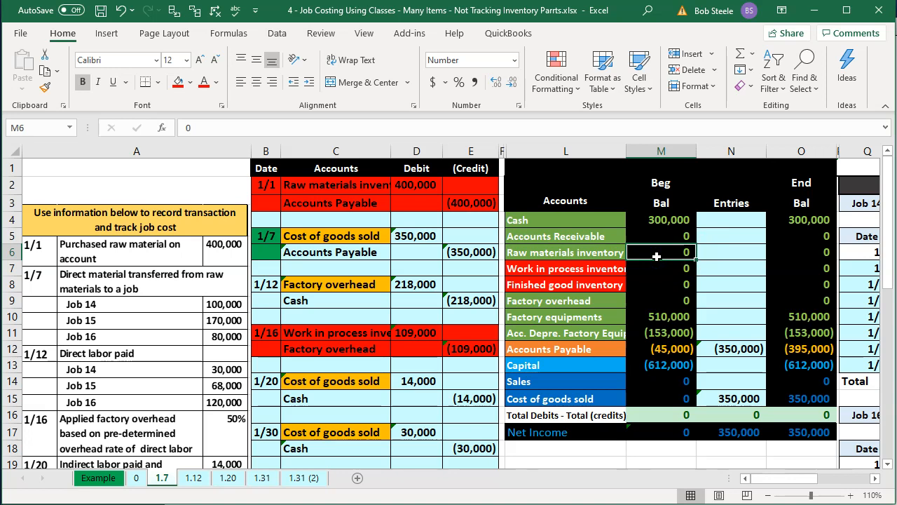
left_click(431, 189)
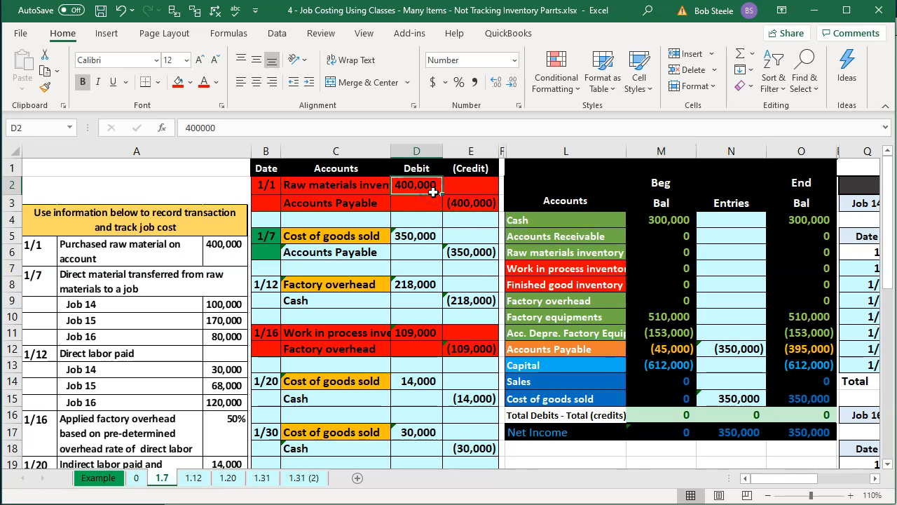
left_click(539, 254)
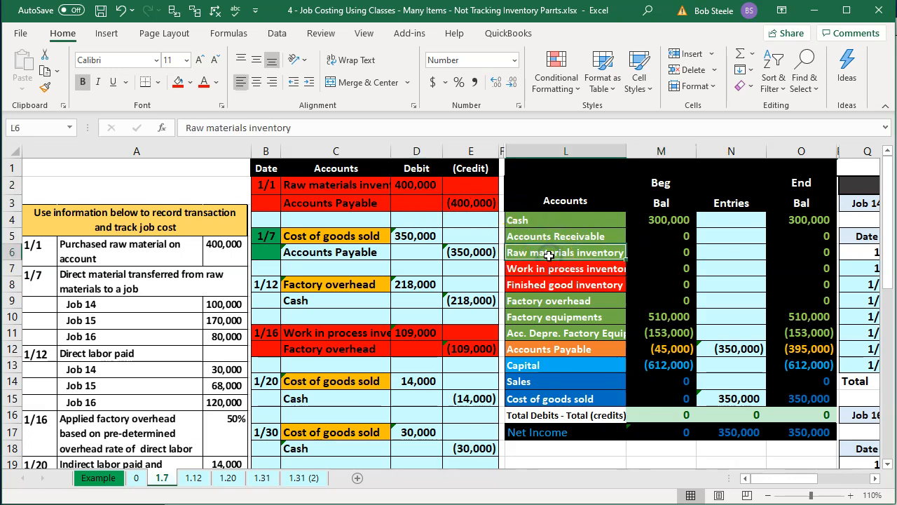
left_click(416, 235)
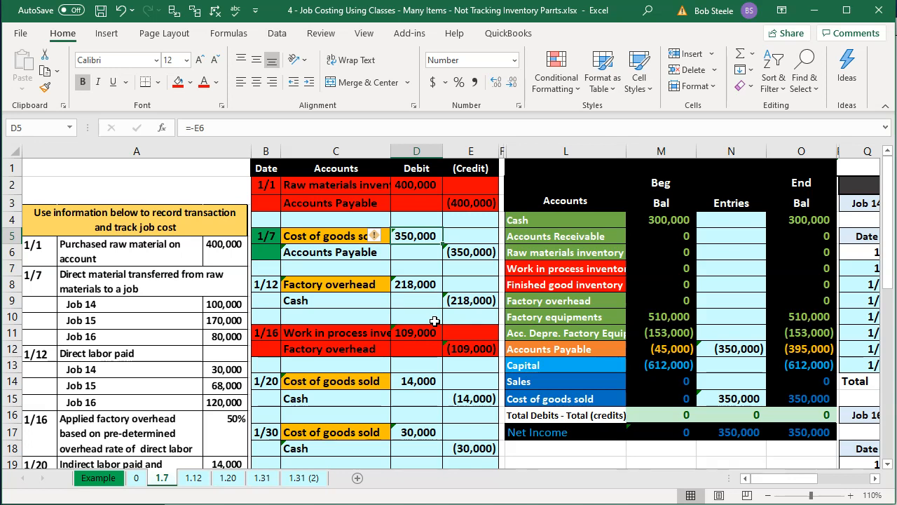
key("Down")
key("Down")
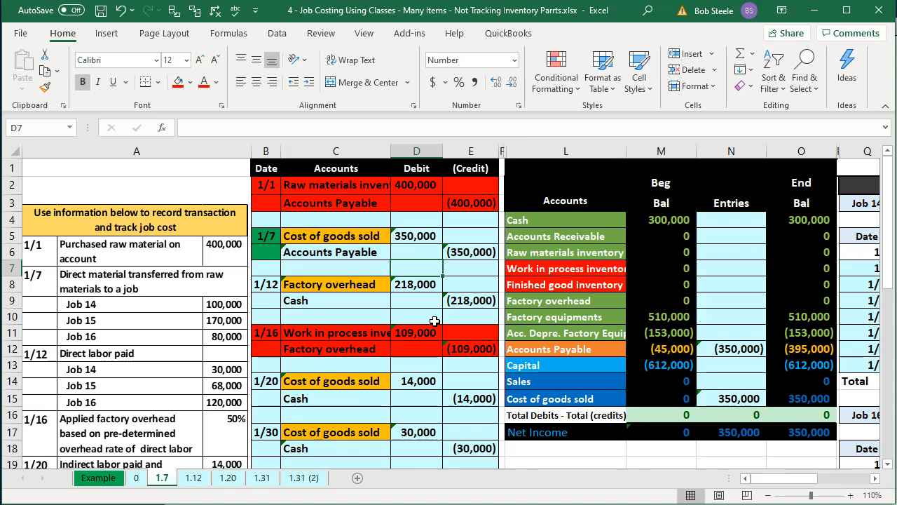
Step: Review the trial balance entry amounts and move across to the job cost records
left_click(737, 397)
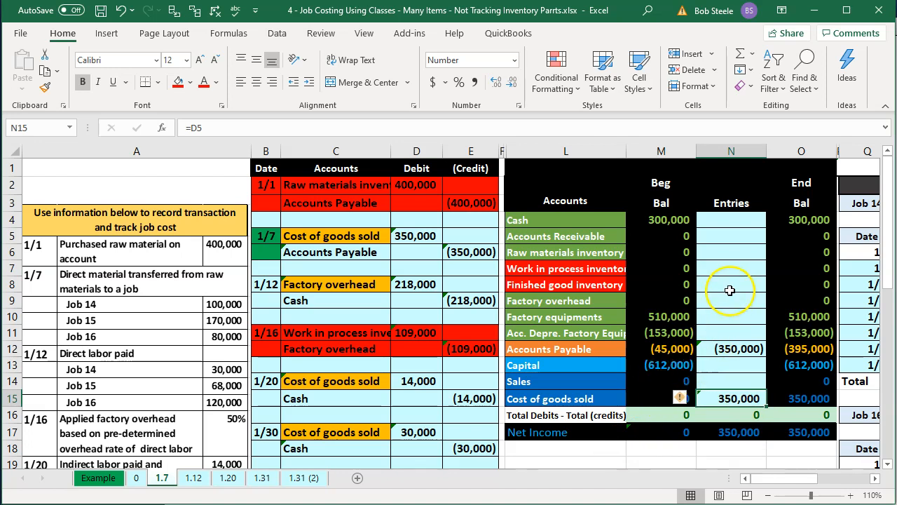
left_click(718, 265)
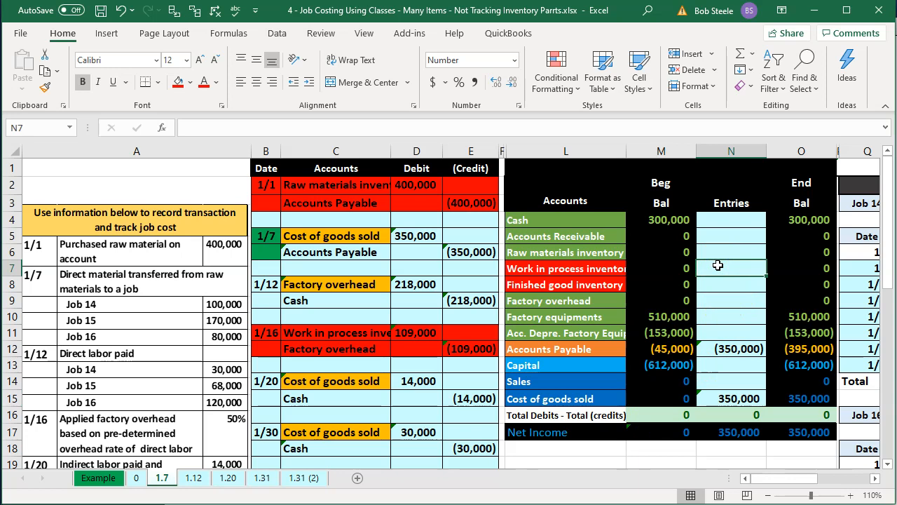
key("Down")
key("Down")
key("Down")
key("Down")
key("Down")
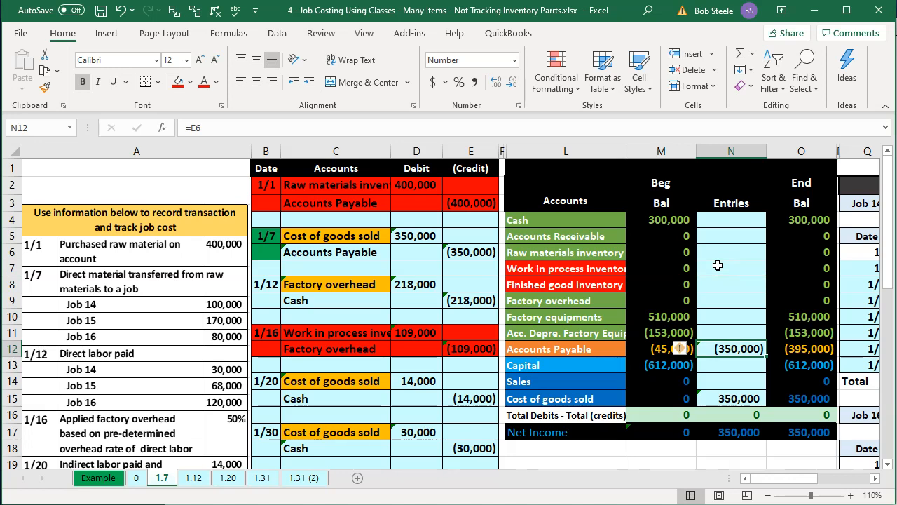
key("Down")
key("Down")
key("Right")
key("Down")
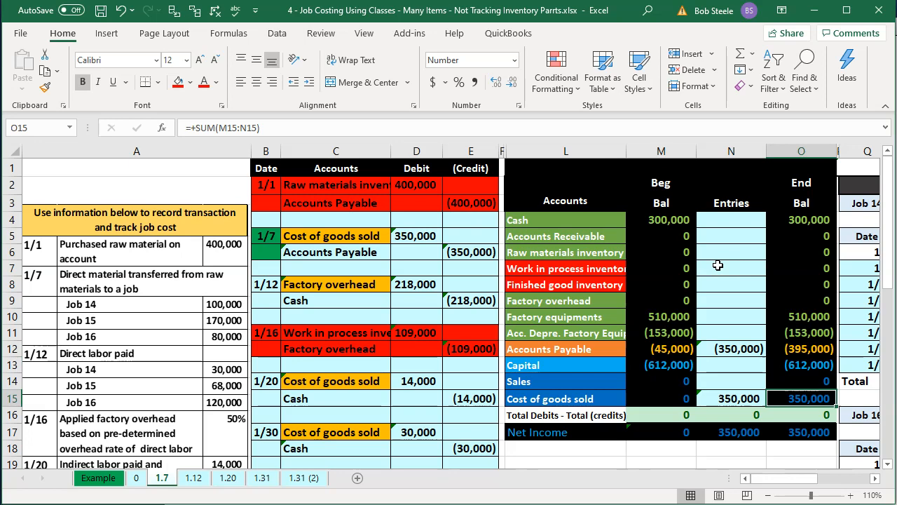
key("Right")
key("Right")
key("Right")
key("Right")
key("Right")
key("Right")
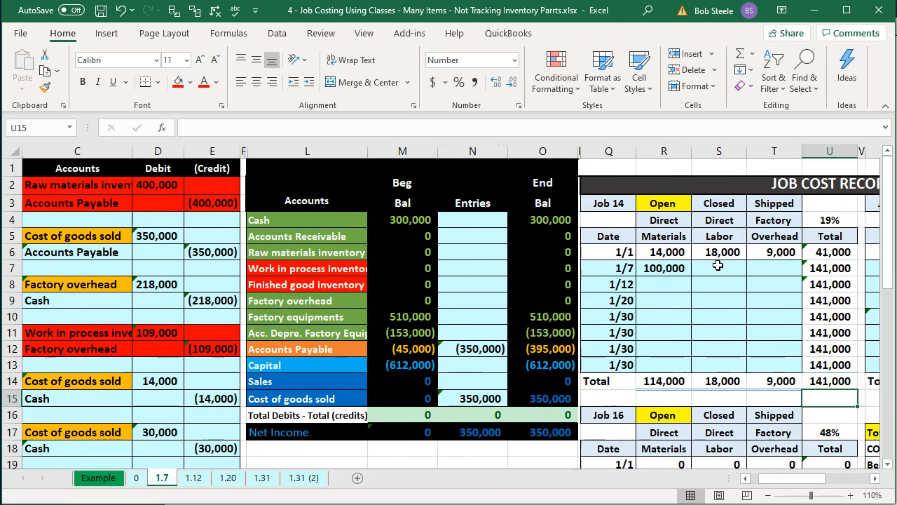
key("Right")
key("Right")
key("Right")
key("Right")
key("Right")
key("Right")
key("Right")
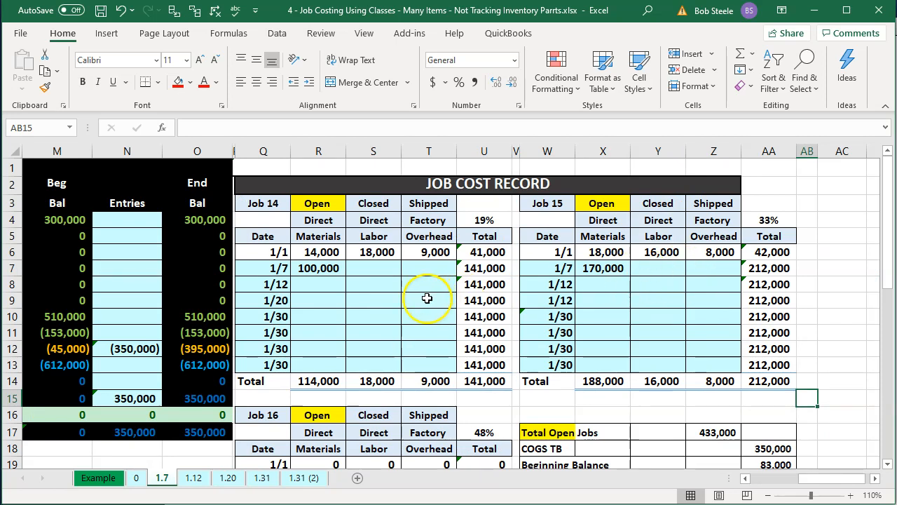
Step: Examine the 1/7 direct materials amounts for jobs 14, 15 and 16 and their totals
left_click(262, 205)
left_click(322, 268)
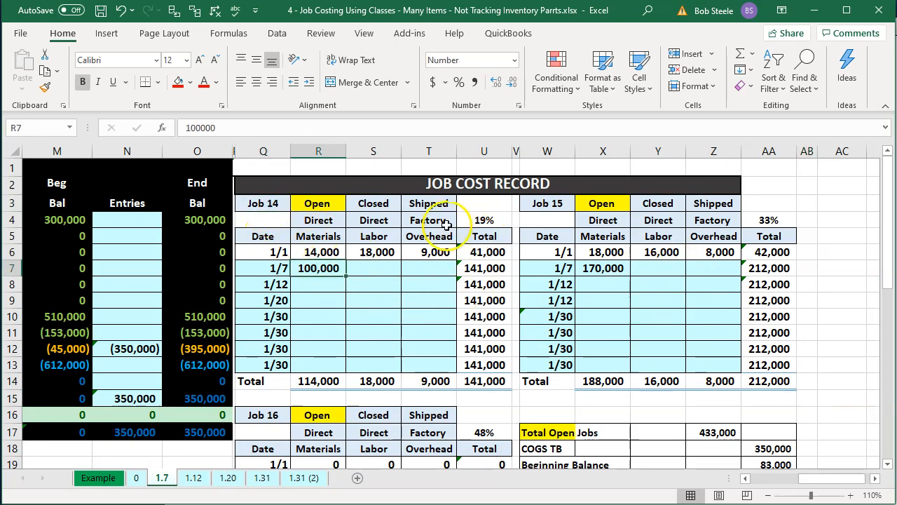
left_click(549, 183)
left_click(592, 266)
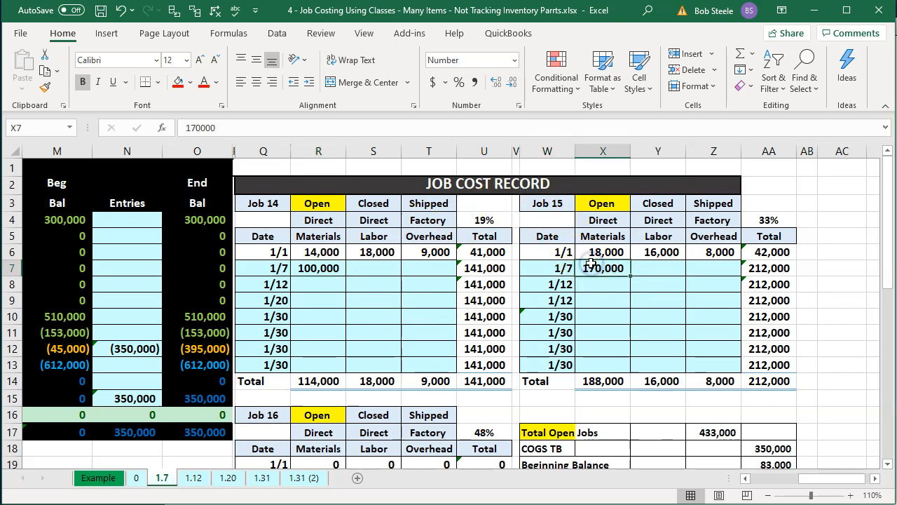
scroll(595, 262, "down", 1)
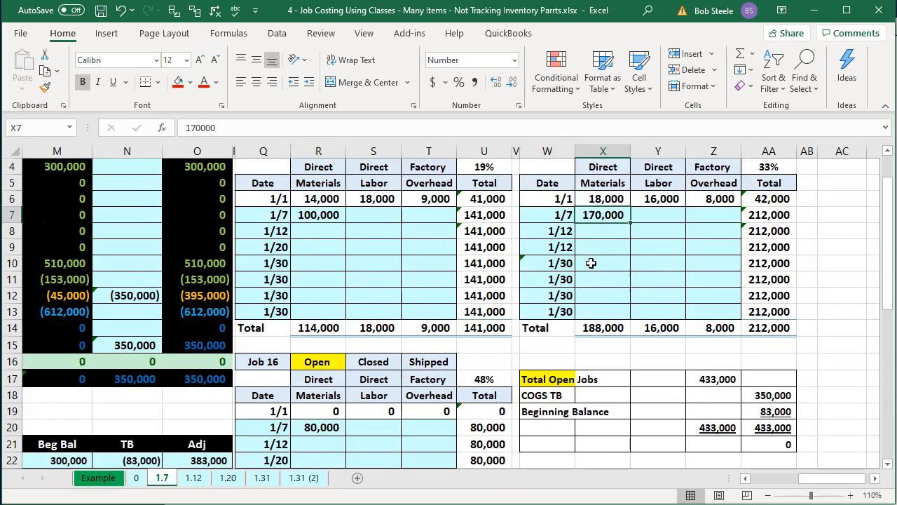
left_click(321, 425)
left_click(312, 215, "ctrl")
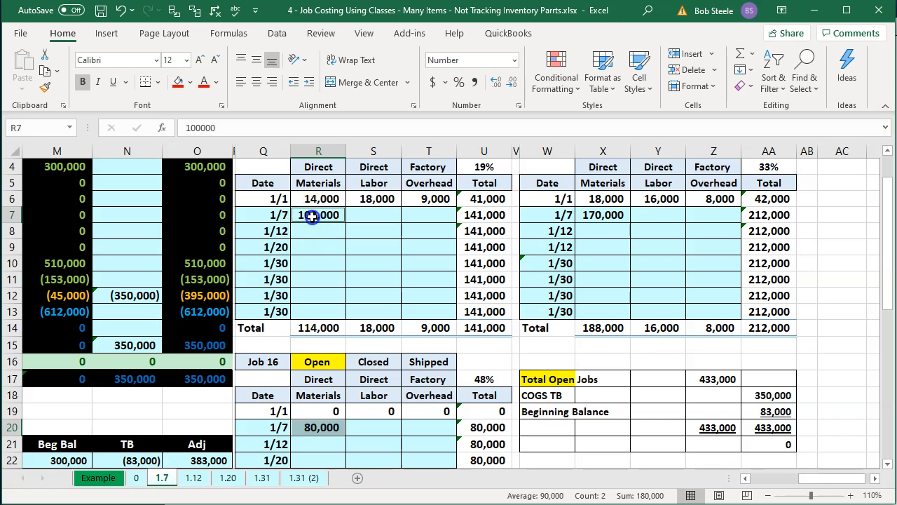
left_click(596, 214, "ctrl")
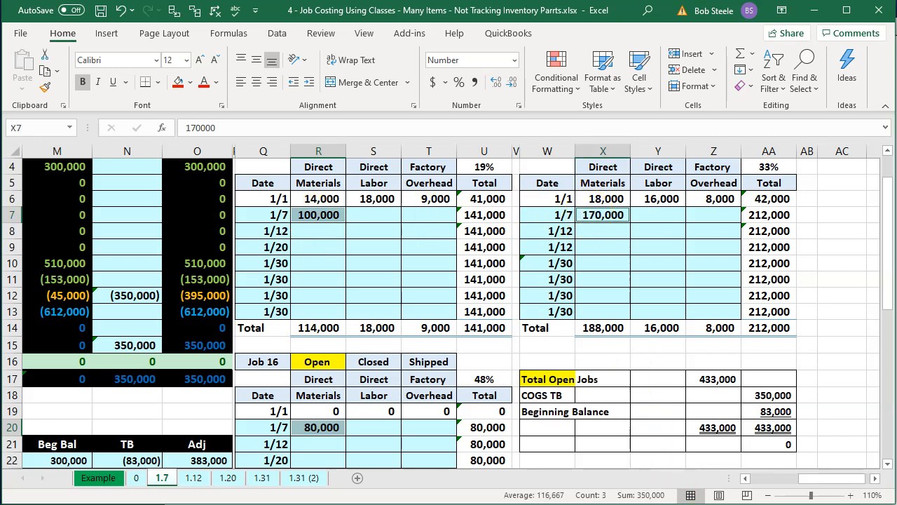
left_click(602, 326)
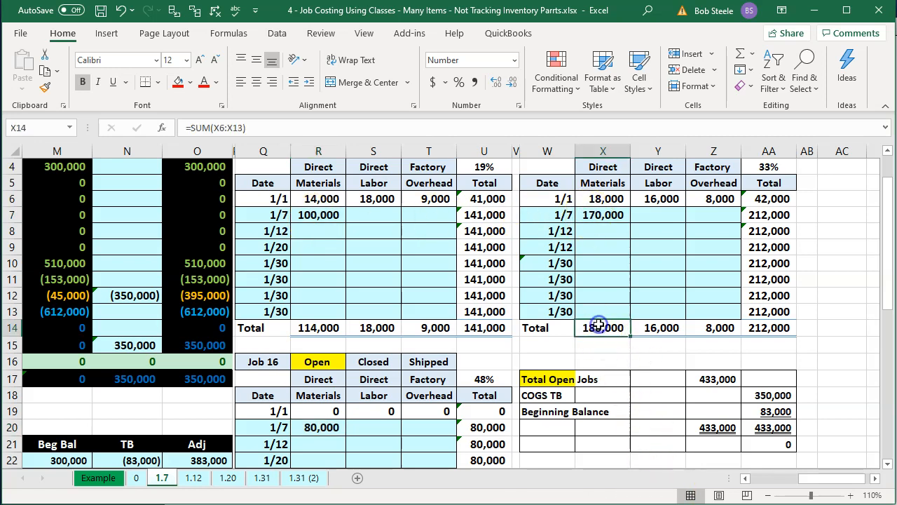
scroll(556, 321, "up", 1)
left_click(326, 270)
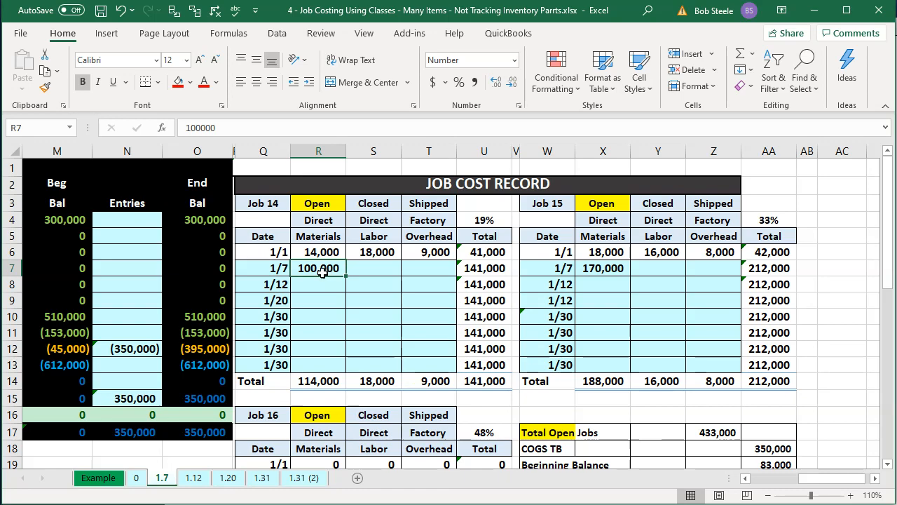
Step: Examine the completed Example sheet's job cost records and surface finishing list, returning to sheet 1.7
left_click(92, 483)
left_click(632, 298)
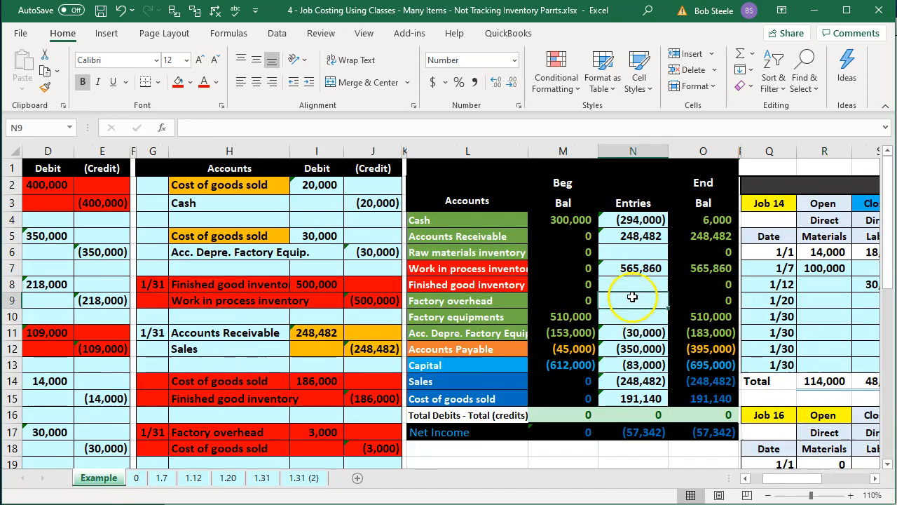
key("Right")
key("Right")
key("Right")
key("Right")
key("Right")
key("Right")
key("Right")
key("Right")
key("Right")
key("Right")
key("Right")
key("Right")
key("Right")
key("Right")
key("Right")
key("Right")
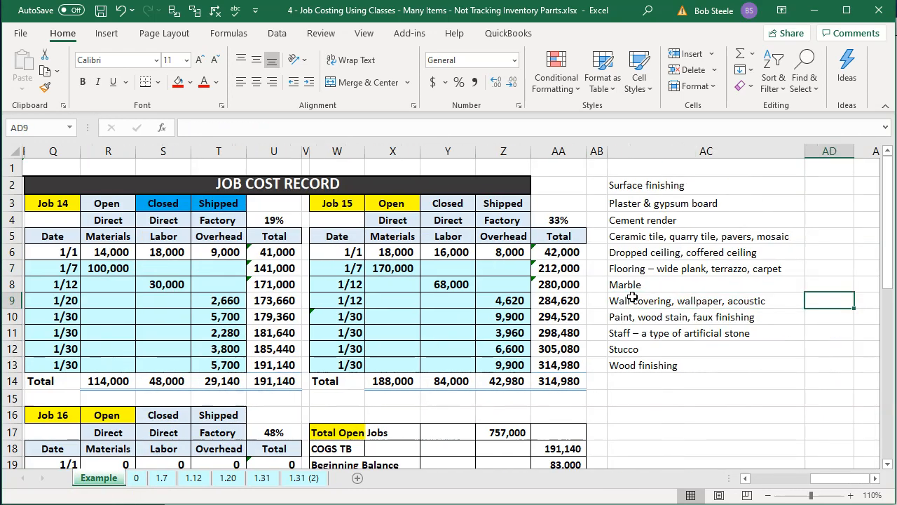
key("Right")
key("Right")
left_click_drag(582, 184, 575, 359)
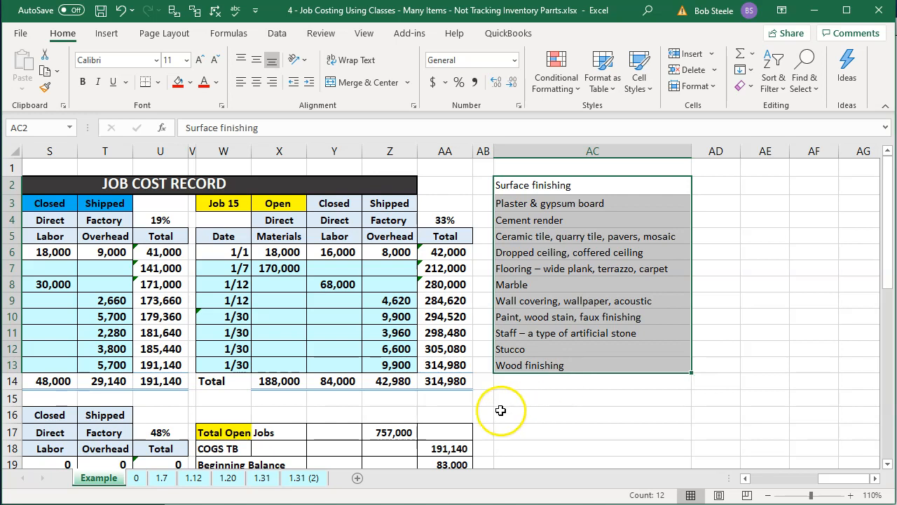
left_click(164, 479)
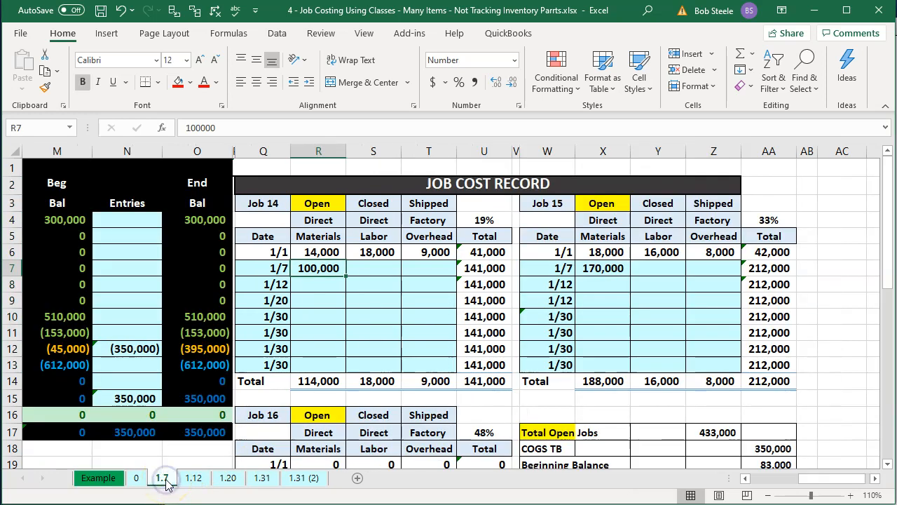
left_click(327, 290)
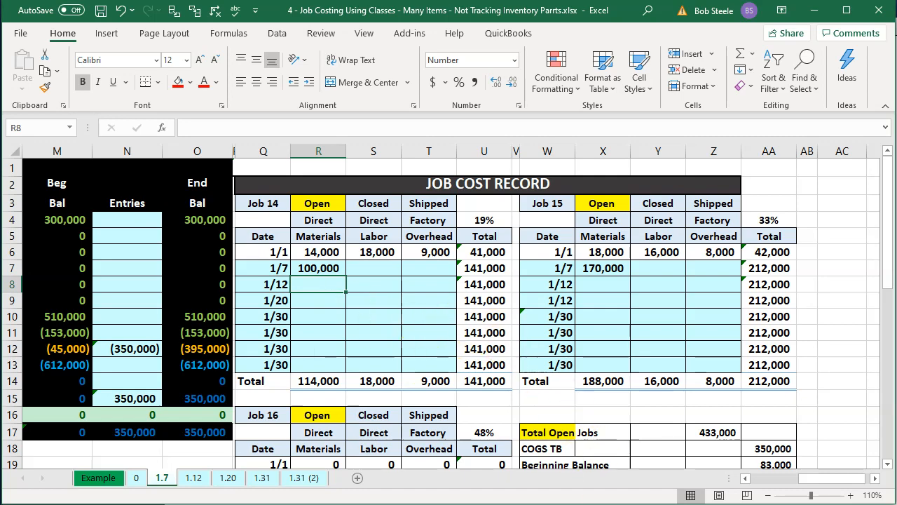
Step: Open a new bill in QuickBooks and collapse its side panel
left_click(651, 503)
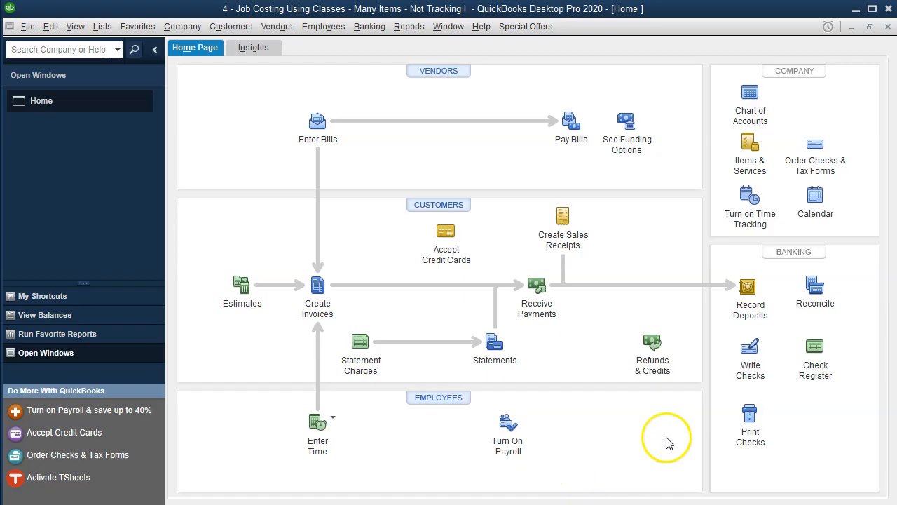
left_click(314, 122)
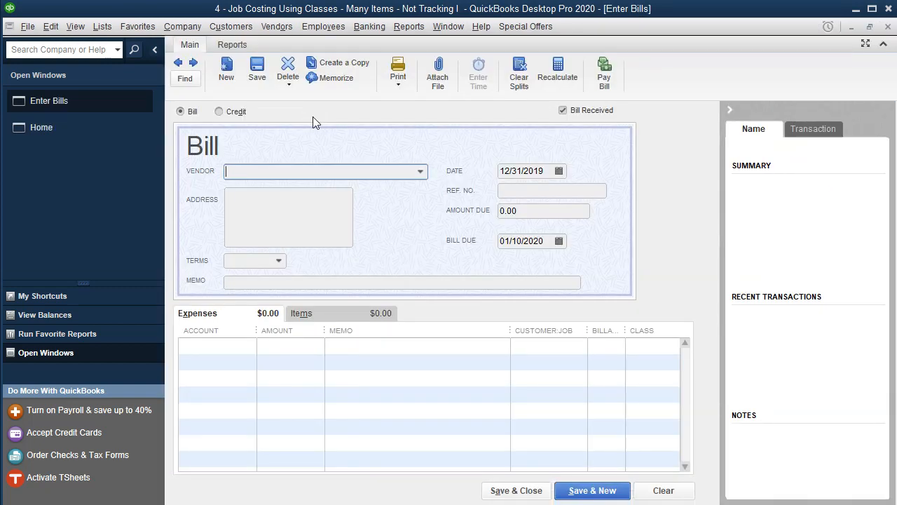
left_click(731, 109)
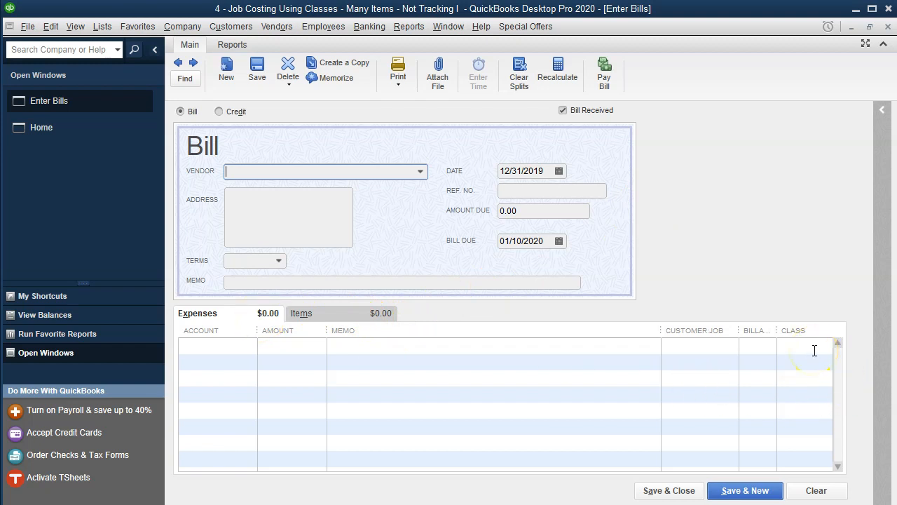
Step: Select Home Depot as the bill's vendor and set the bill date to 01/07/2020
left_click(304, 171)
type("Home Depot")
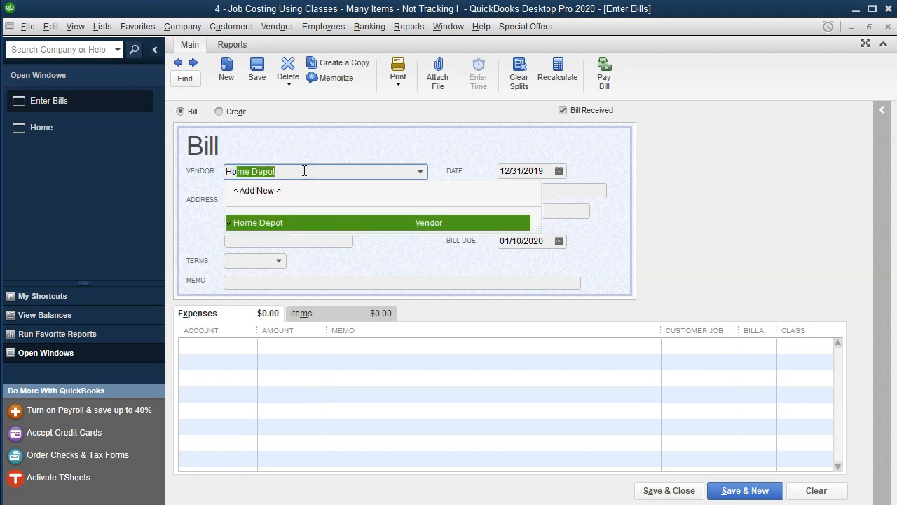
key("Tab")
key("plus")
key("plus")
left_click(288, 314)
key("alt+Tab")
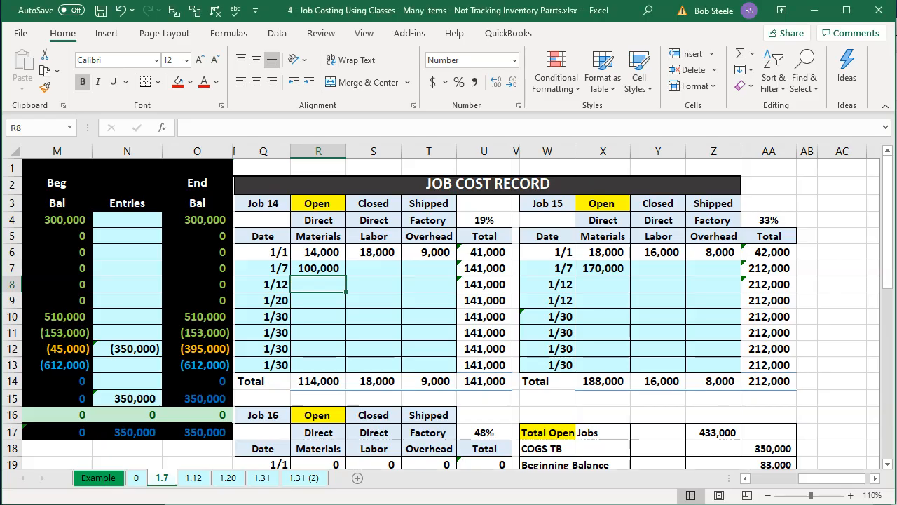
key("alt+Tab")
left_click(539, 174)
key("Tab")
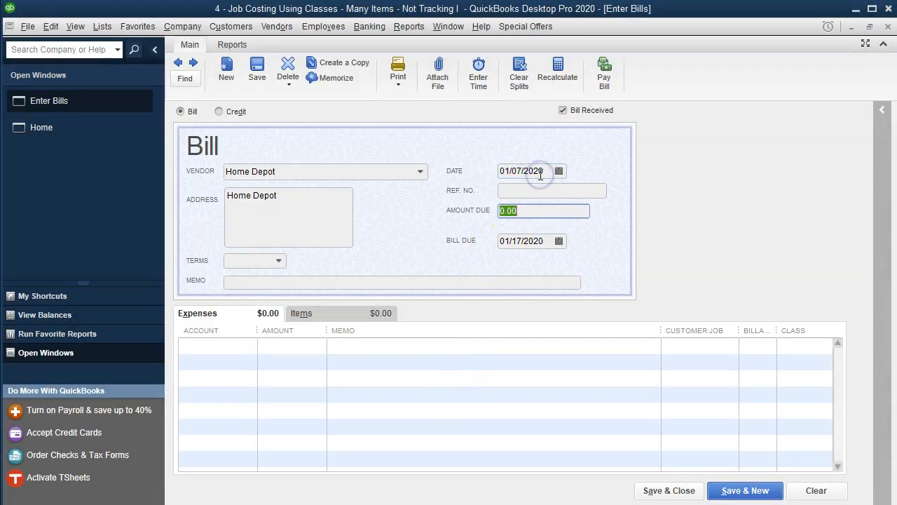
Step: Move into the expenses table and widen its Amount column
key("Tab")
key("Tab")
key("Tab")
key("Tab")
key("Tab")
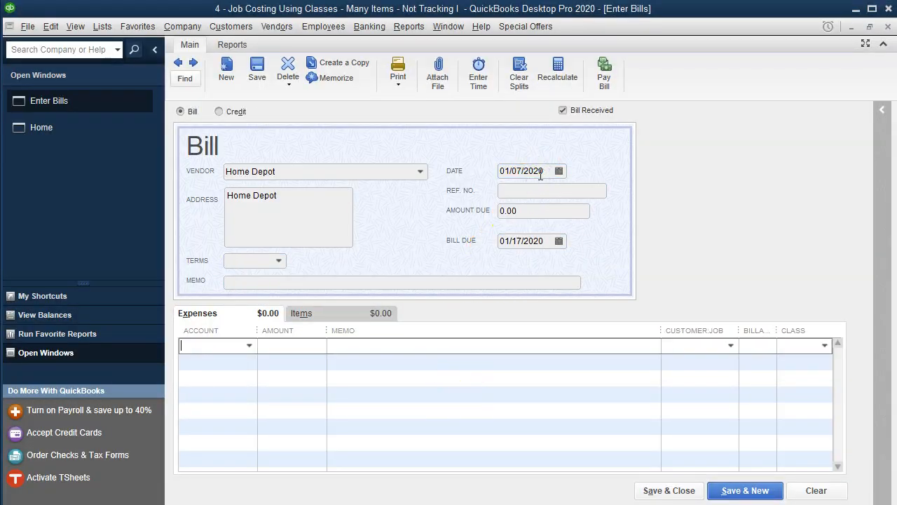
left_click_drag(255, 328, 292, 332)
mouse_move(363, 328)
left_mouse_down()
mouse_move(381, 332)
mouse_move(360, 332)
left_mouse_up()
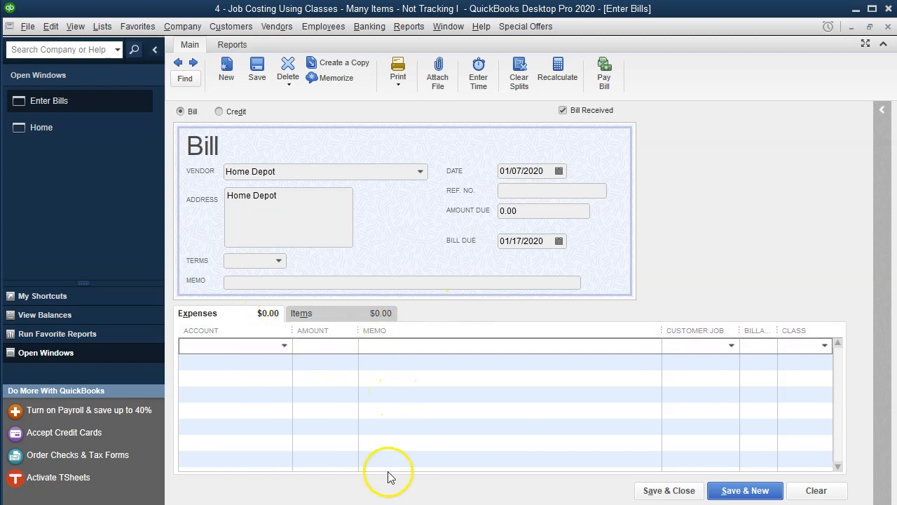
Step: Widen the Account column and set the first expense line's account to Direct Materials:Cement render
left_click_drag(294, 335, 306, 335)
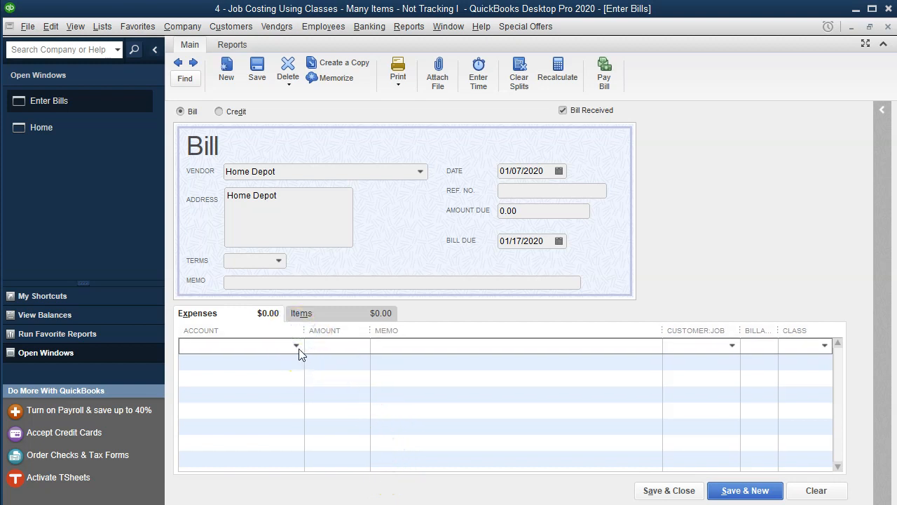
left_click(299, 349)
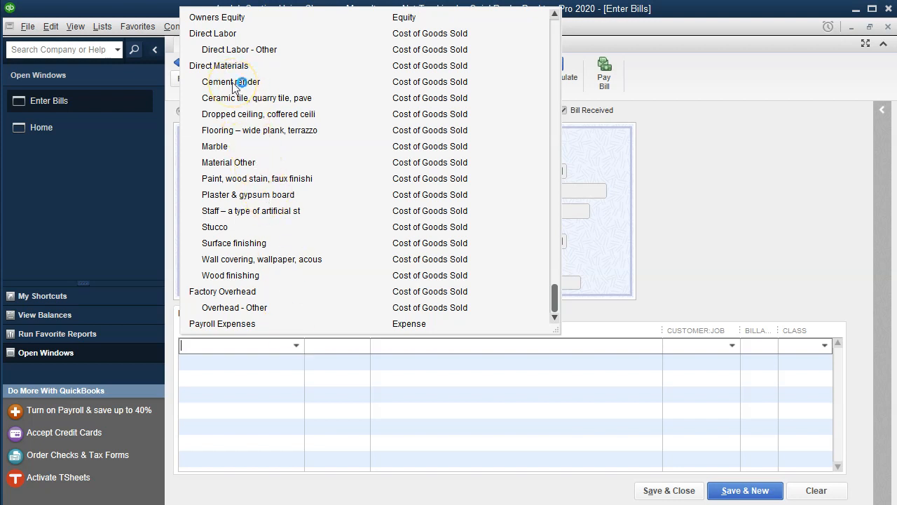
key("Escape")
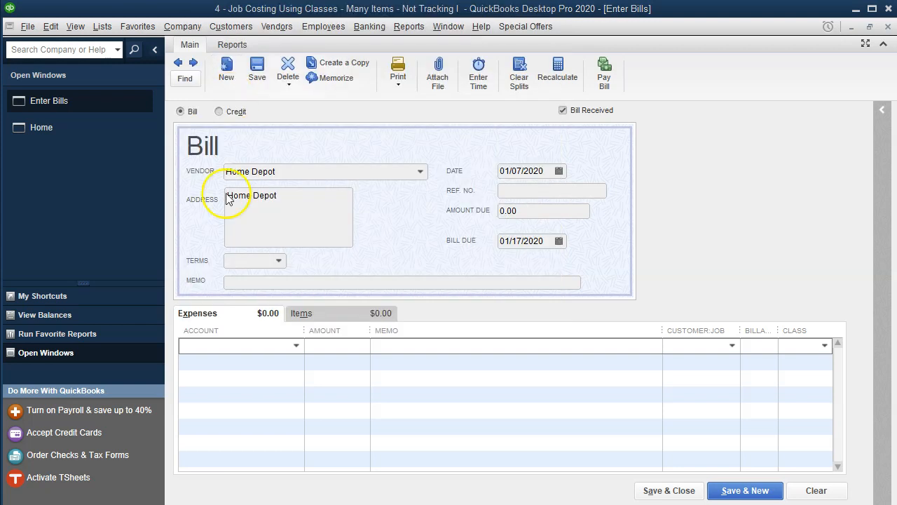
left_click(291, 352)
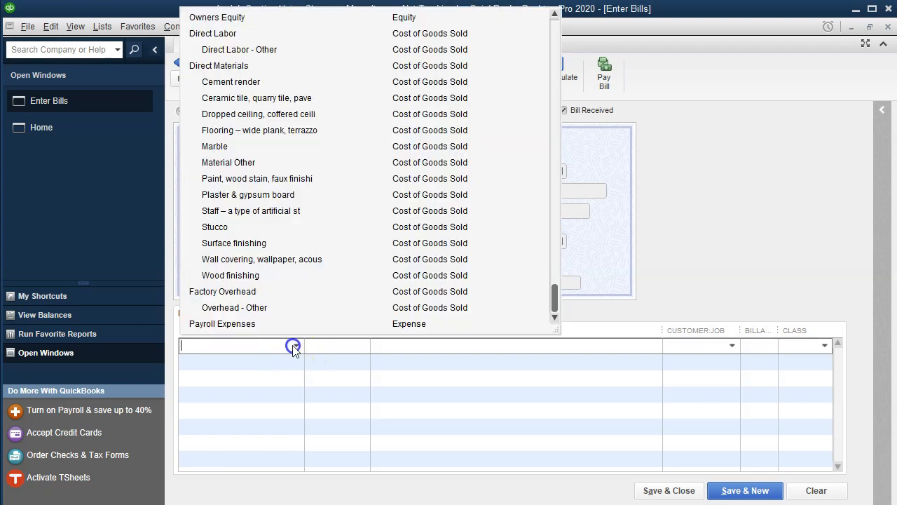
left_click(219, 78)
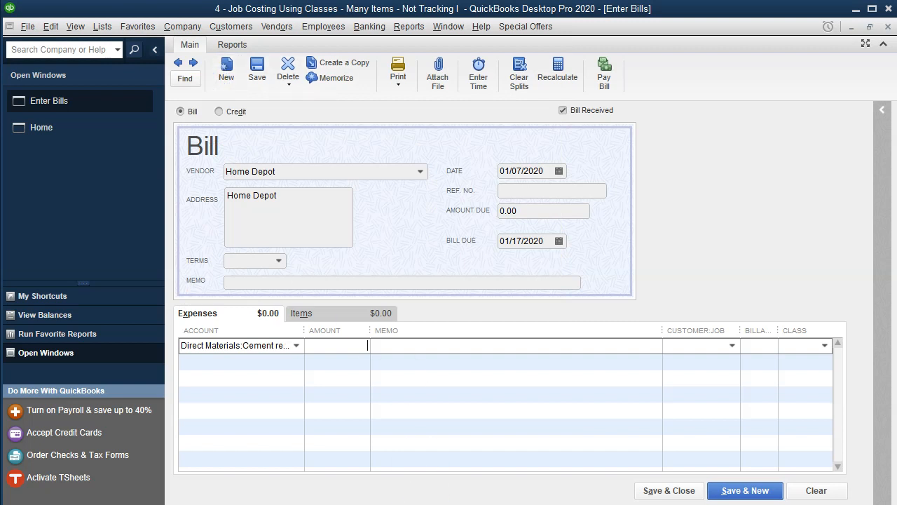
Step: Check Job 14's 1/7 direct materials in the workbook and enter 30,000 as the cement render line's amount
key("alt+Tab")
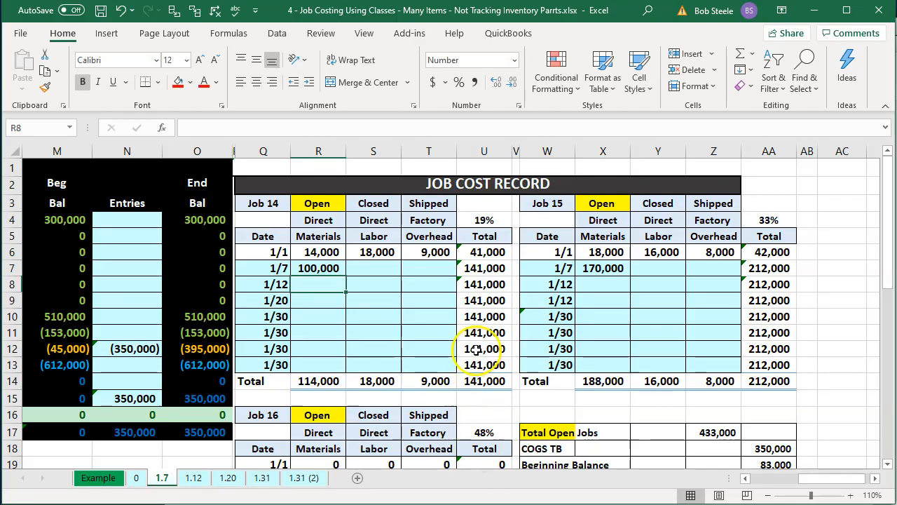
left_click(321, 270)
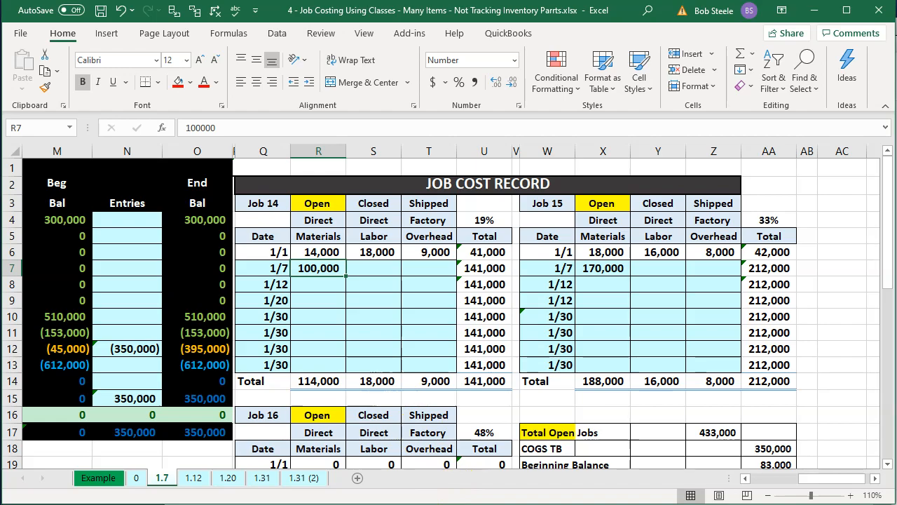
key("alt+Tab")
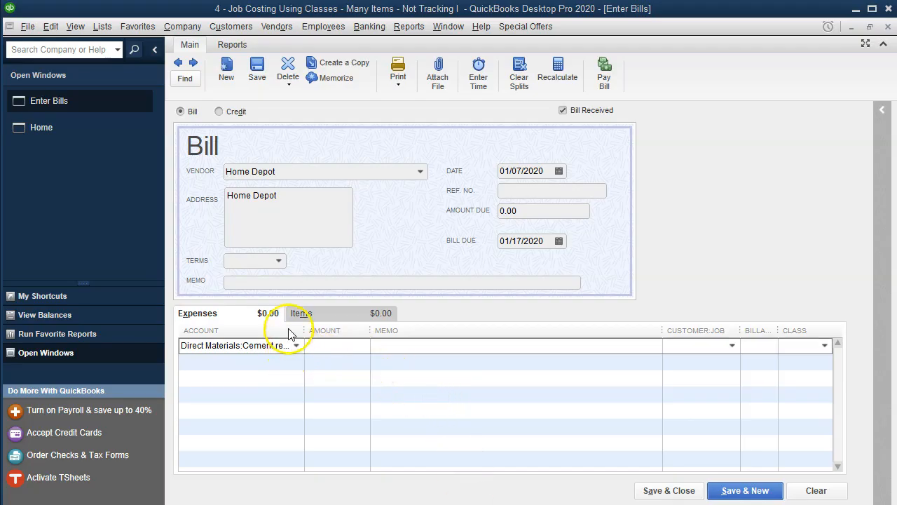
left_click_drag(303, 333, 333, 335)
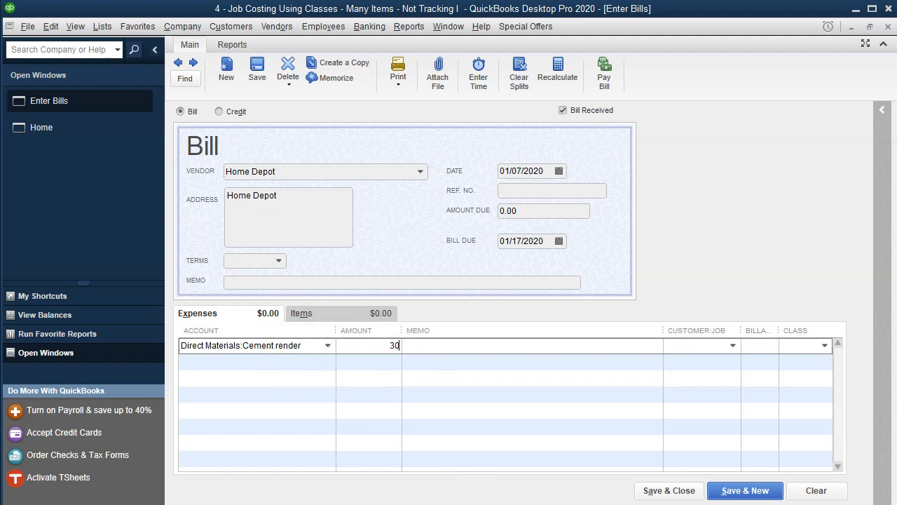
key("Tab")
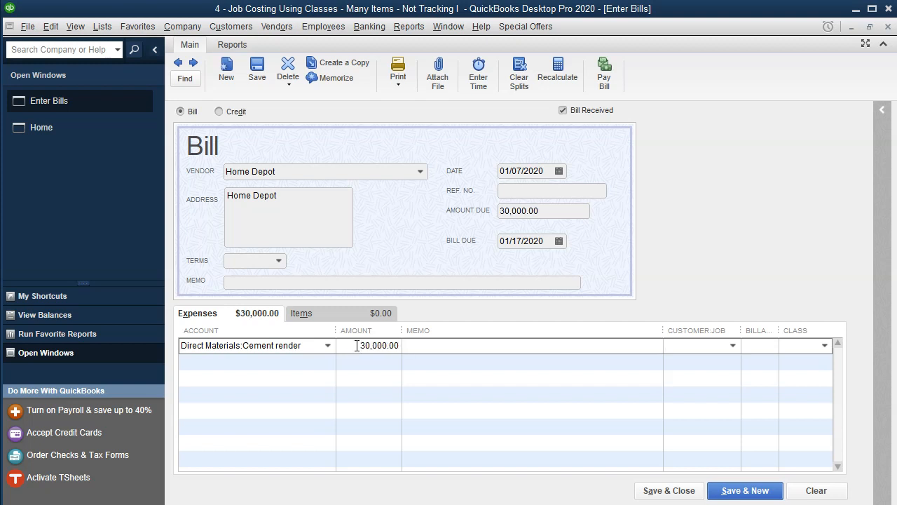
Step: Assign the first line to customer job Smith Customer:14 as billable with class Open:Job 14
key("Tab")
type("14")
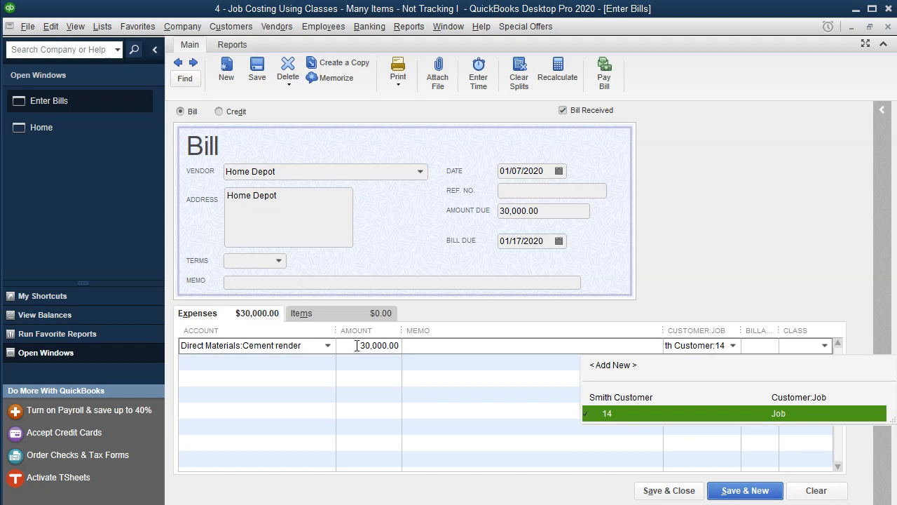
key("Tab")
left_click(609, 341)
key("Tab")
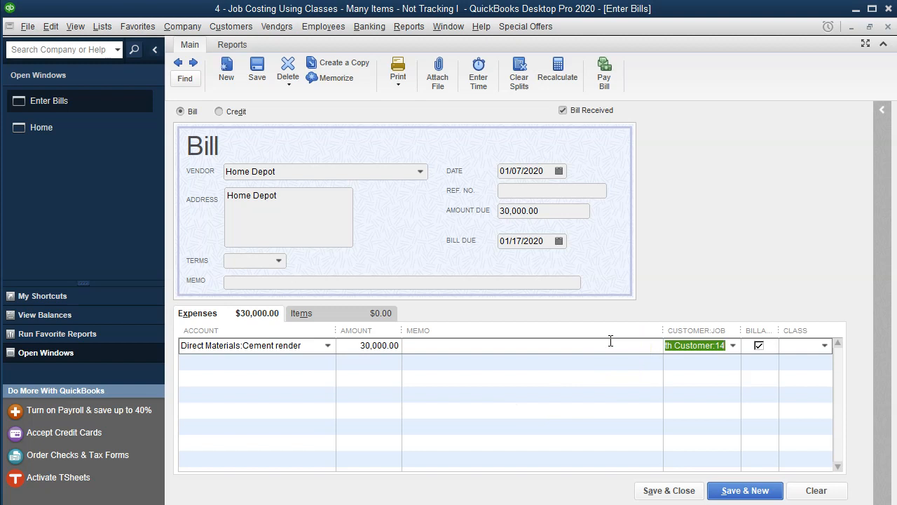
left_click_drag(654, 328, 624, 334)
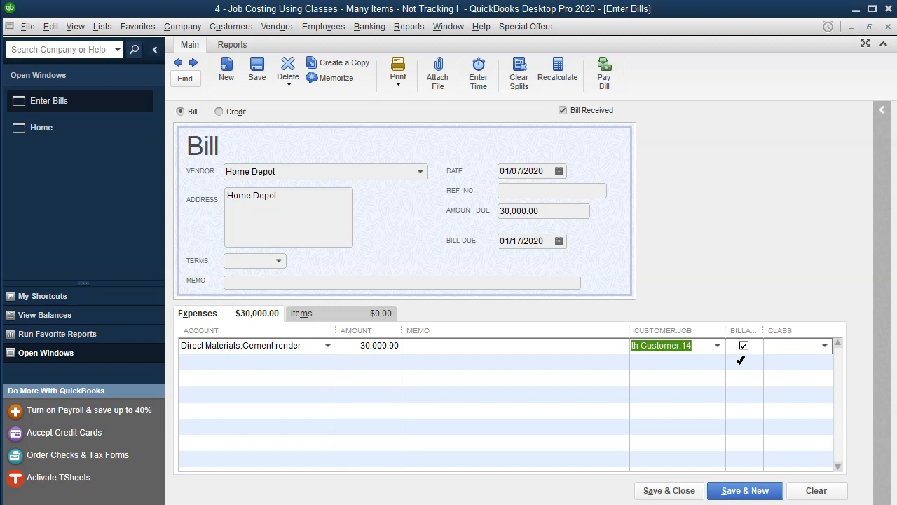
key("Tab")
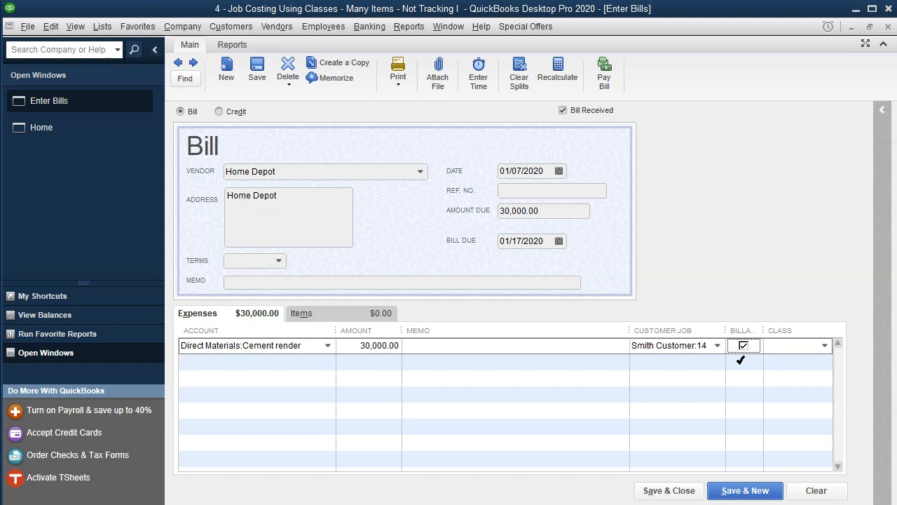
type("14")
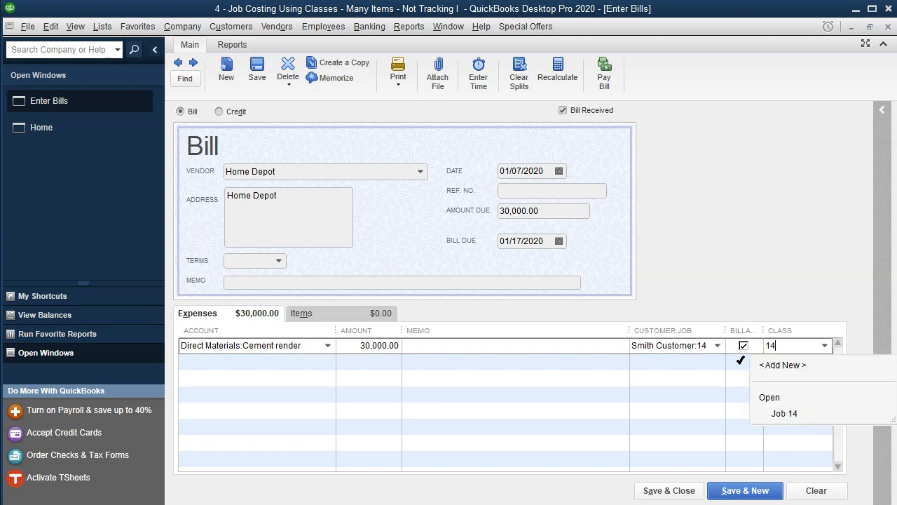
key("Down")
key("Tab")
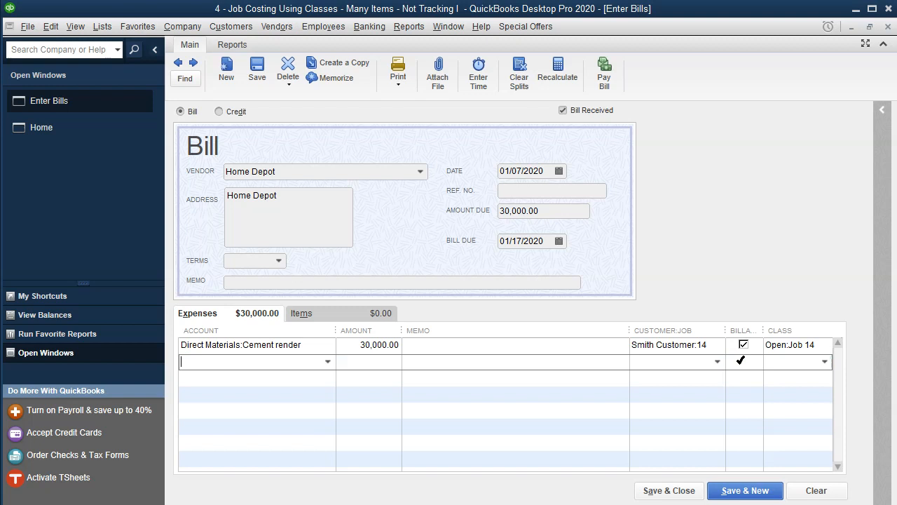
Step: Add a second line for Direct Materials:Ceramic tile, quarry tile, pave with an amount of 8,000
left_click(327, 361)
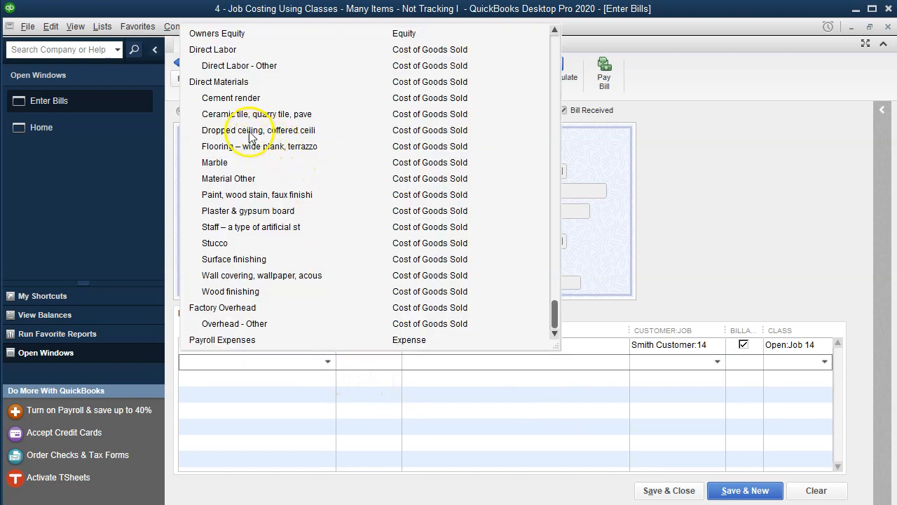
left_click(225, 115)
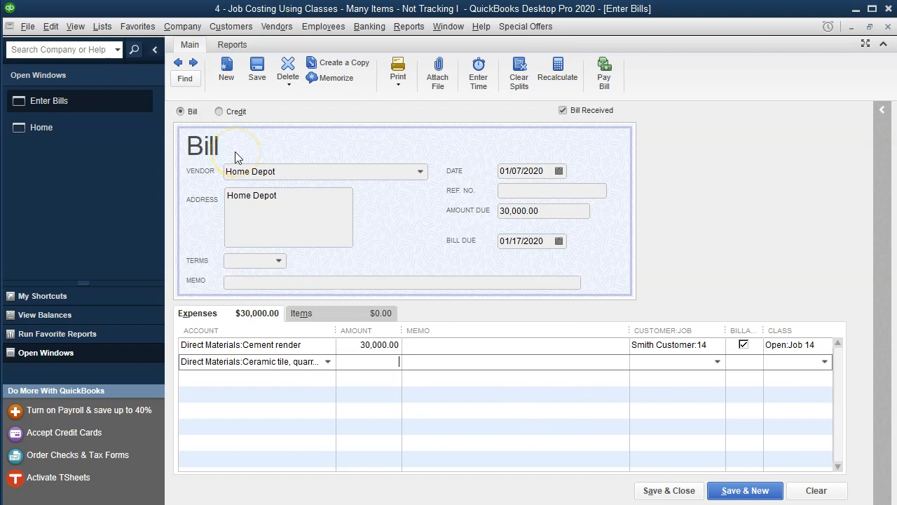
key("Tab")
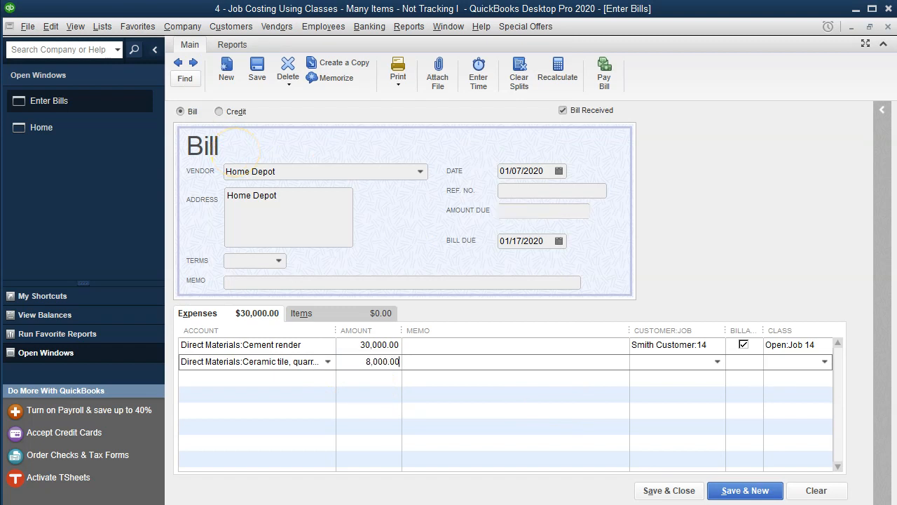
Step: Copy the account name Cement render into the first line's memo
left_click(309, 344)
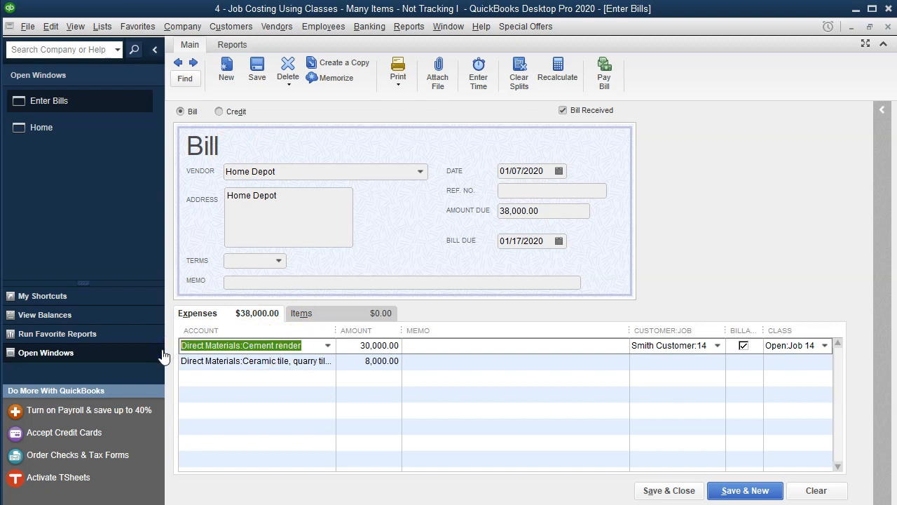
left_click_drag(304, 346, 242, 346)
key("ctrl+c")
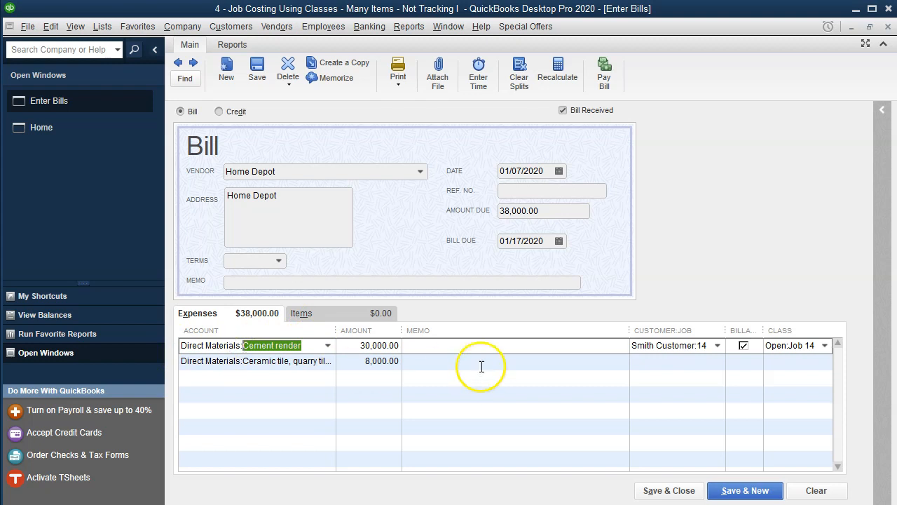
left_click(471, 345)
key("ctrl+v")
Step: Copy the second line's account name Ceramic tile, quarry tile, pave into its memo
left_click(273, 361)
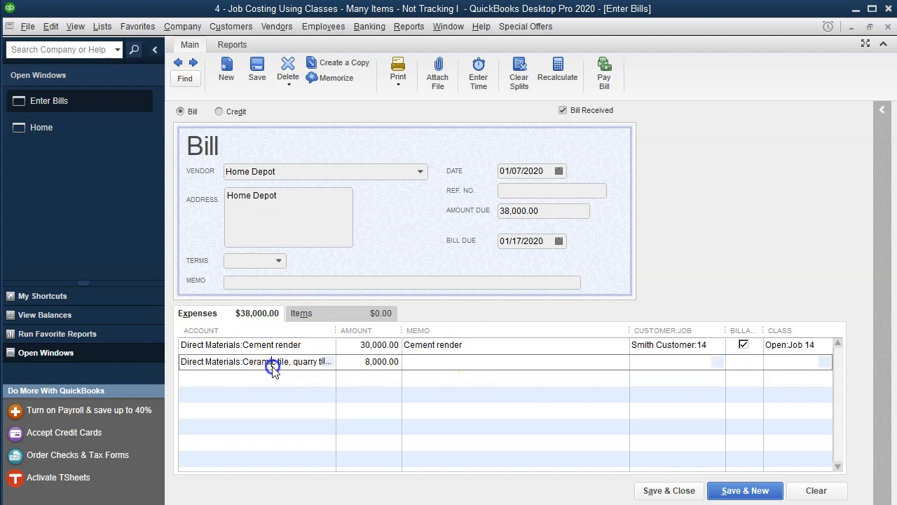
left_click_drag(330, 335, 379, 330)
left_click_drag(353, 360, 251, 362)
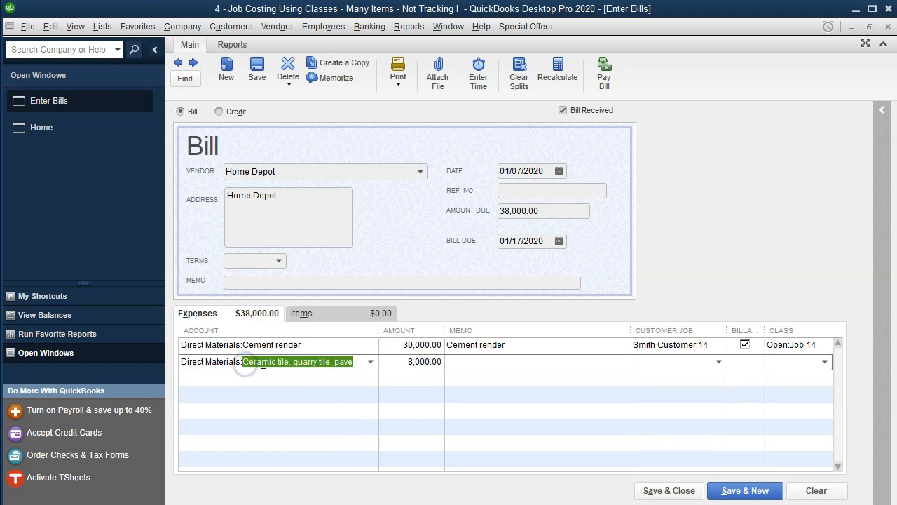
left_click(484, 370)
key("ctrl+v")
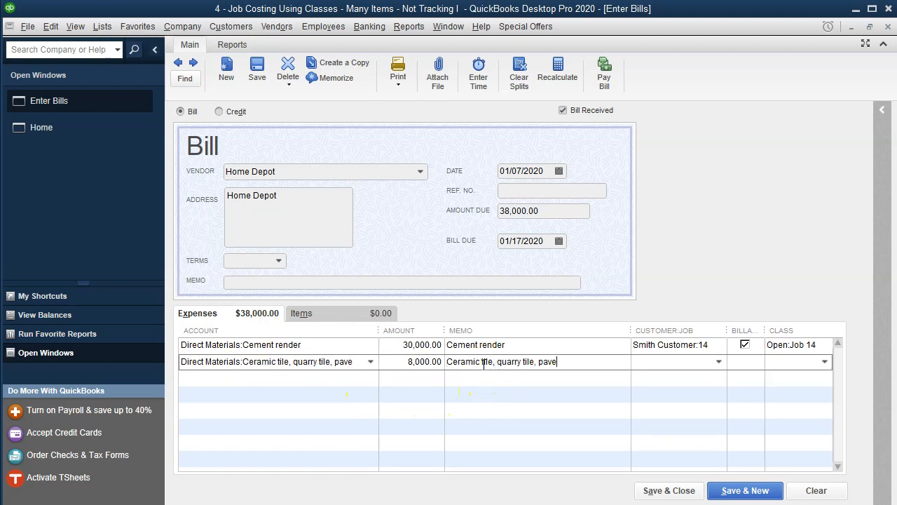
Step: Assign the second line to customer job Smith Customer:14 and class Open:Job 14
type("Smith Customer:14")
key("Tab")
type("1")
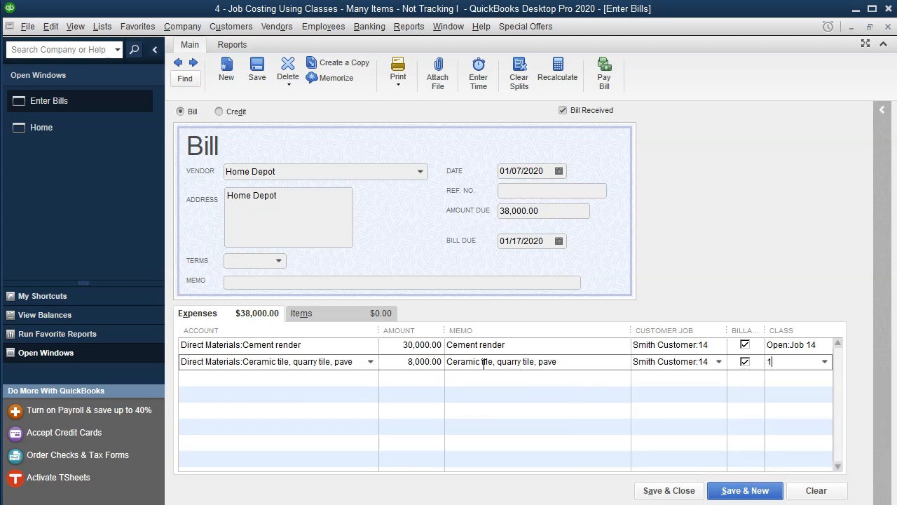
type("4")
key("Down")
key("Down")
key("Tab")
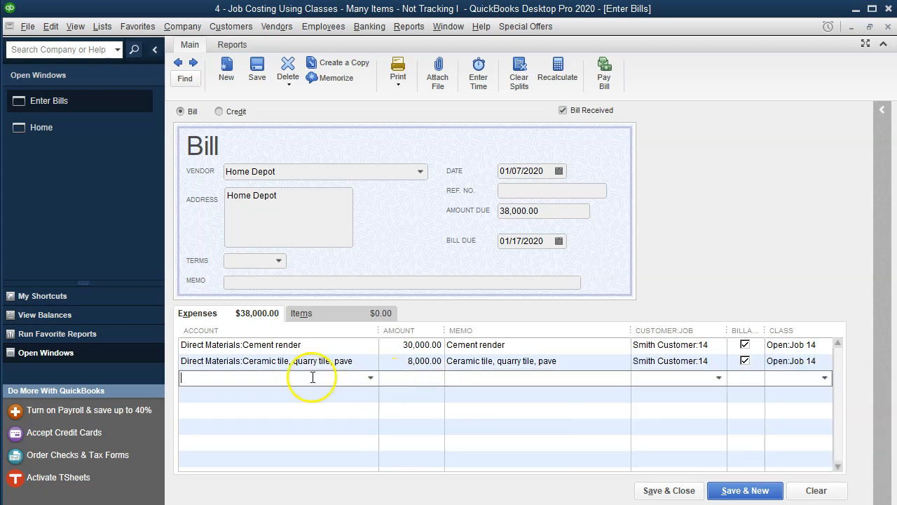
Step: Add a third line for Direct Materials:Dropped ceiling, coffered ceili with an amount of 5,000
left_click(371, 377)
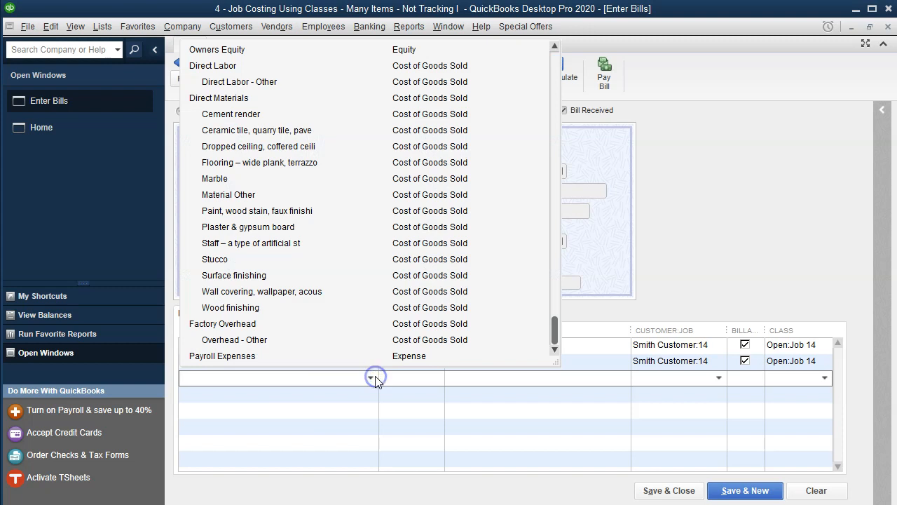
left_click(242, 148)
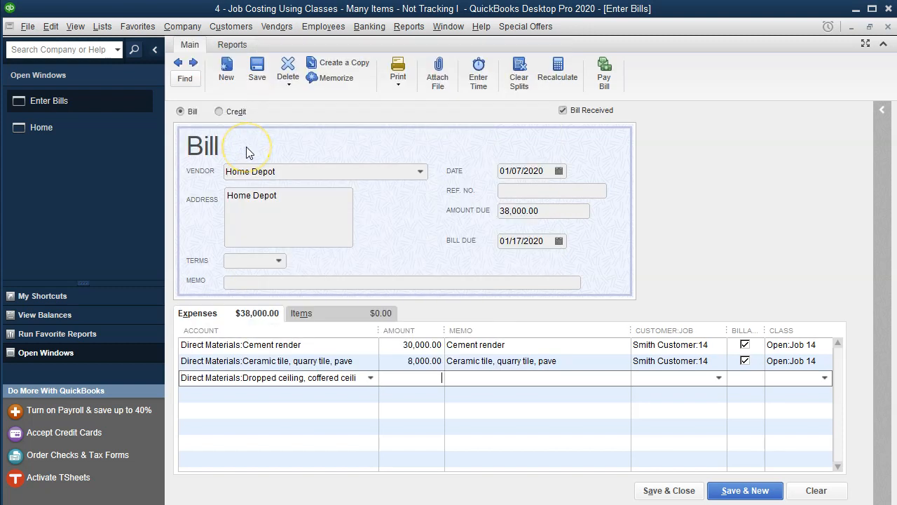
type("5000")
key("Tab")
Step: Copy the third line's account name Dropped ceiling, coffered ceili into its memo
left_click_drag(243, 377, 400, 379)
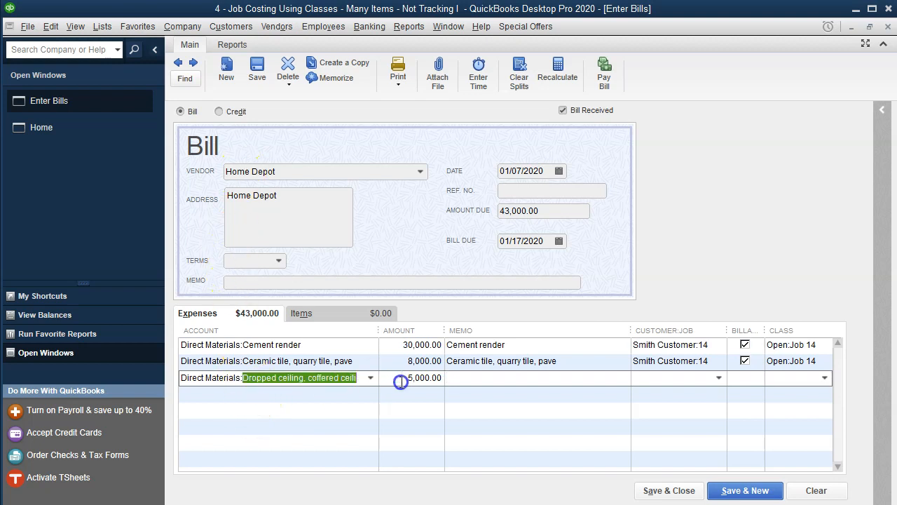
left_click(486, 381)
key("ctrl+v")
Step: Assign the third line to customer job Smith Customer:14 and class Open:Job 14
type("Smith Customer:14")
key("Tab")
type("14")
key("Tab")
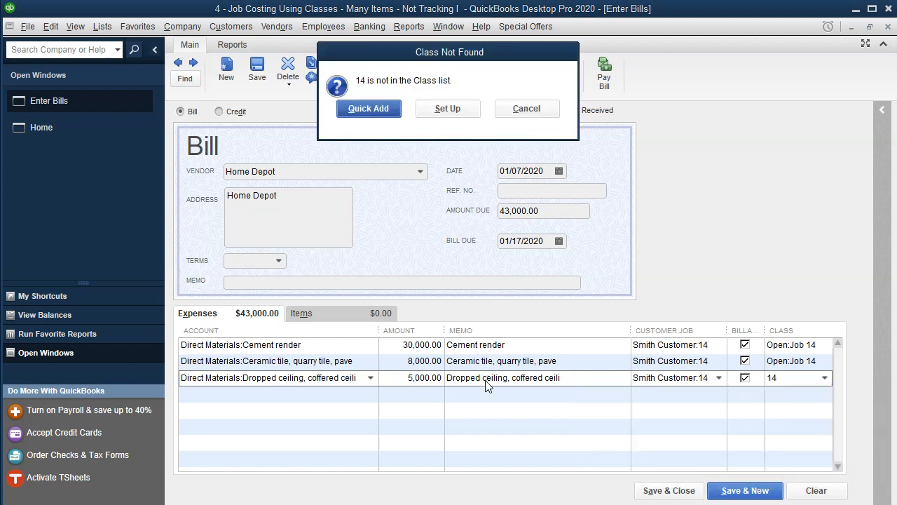
left_click(526, 109)
left_click(824, 377)
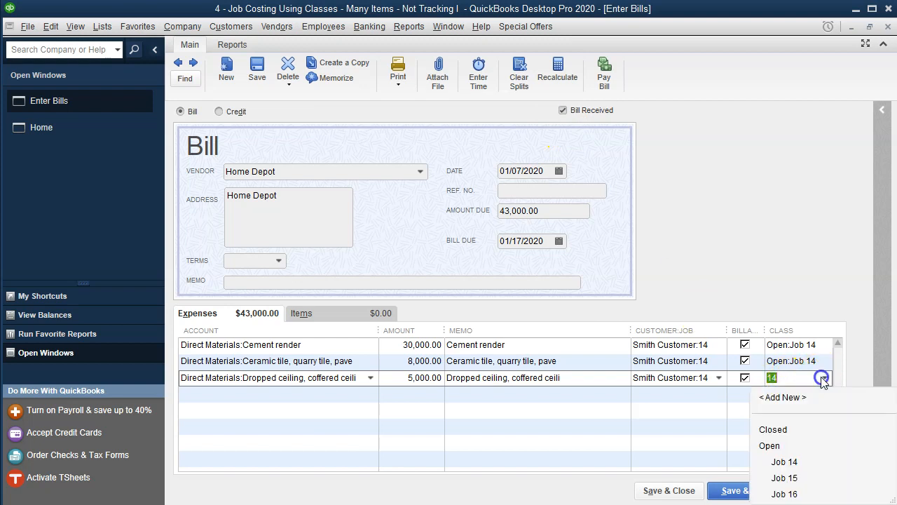
left_click(789, 460)
key("Tab")
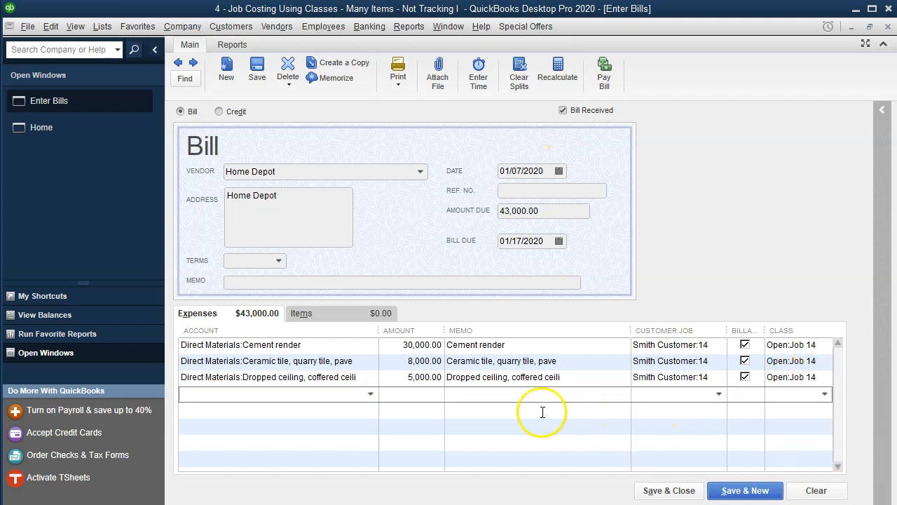
Step: Add a fourth line for Direct Materials:Flooring – wide plank, terrazzo with an amount of 15,000
left_click(371, 394)
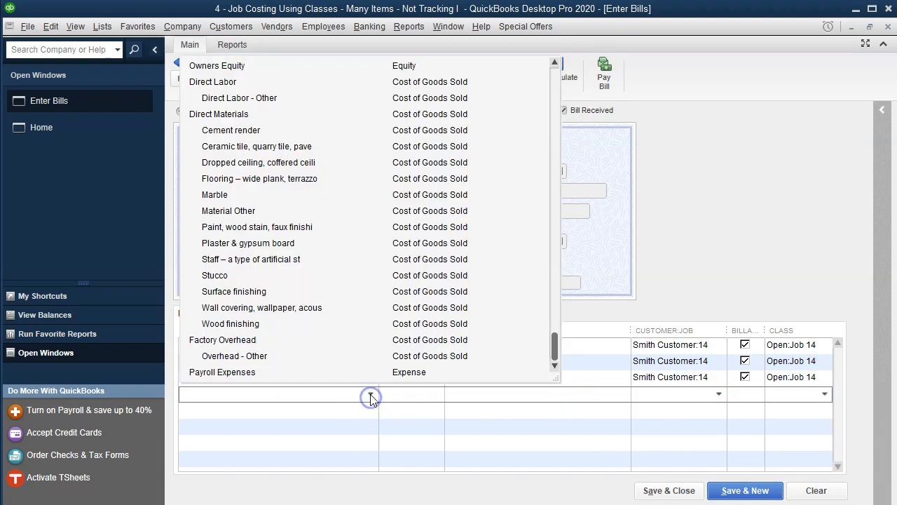
left_click(236, 180)
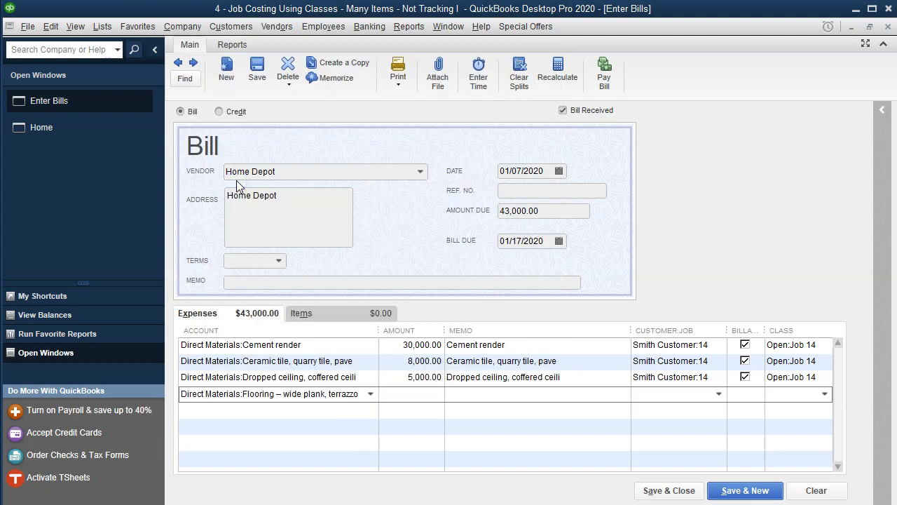
key("Tab")
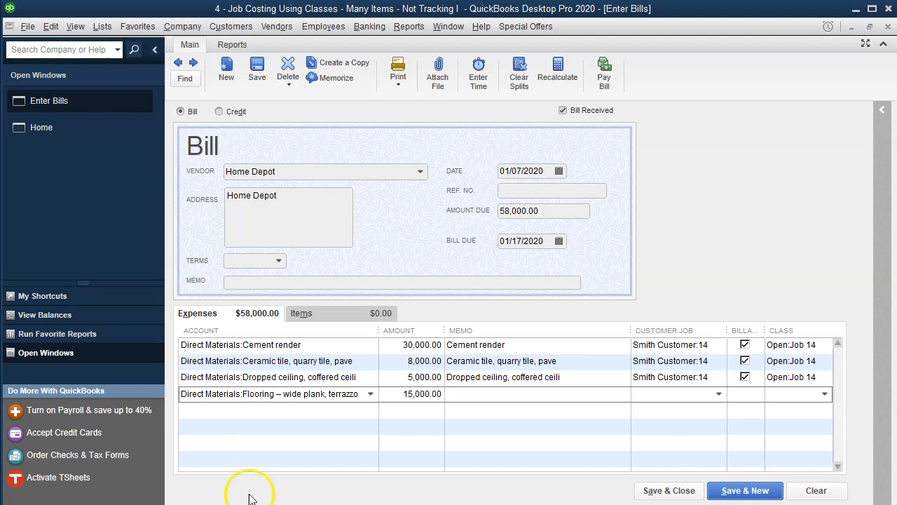
Step: Copy the fourth line's account name Flooring – wide plank, terrazzo into its memo
left_click_drag(245, 394, 304, 395)
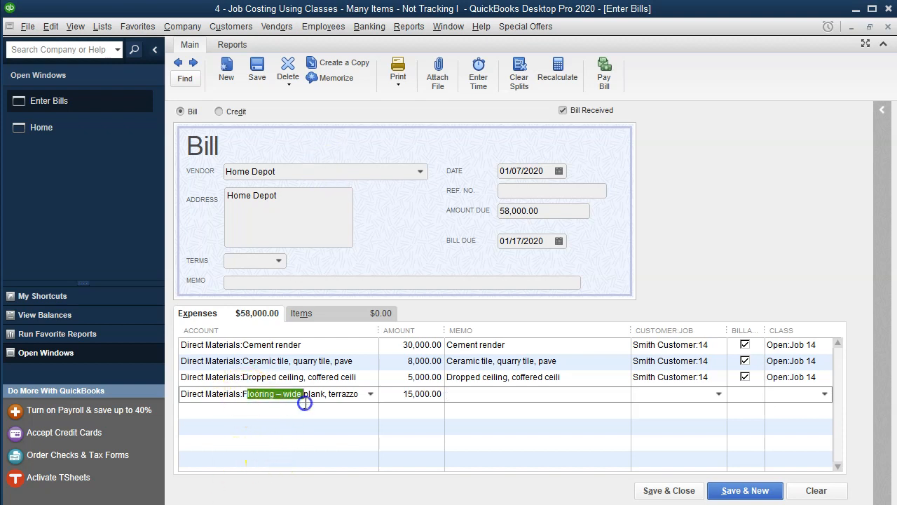
left_click_drag(243, 394, 473, 394)
left_click(511, 395)
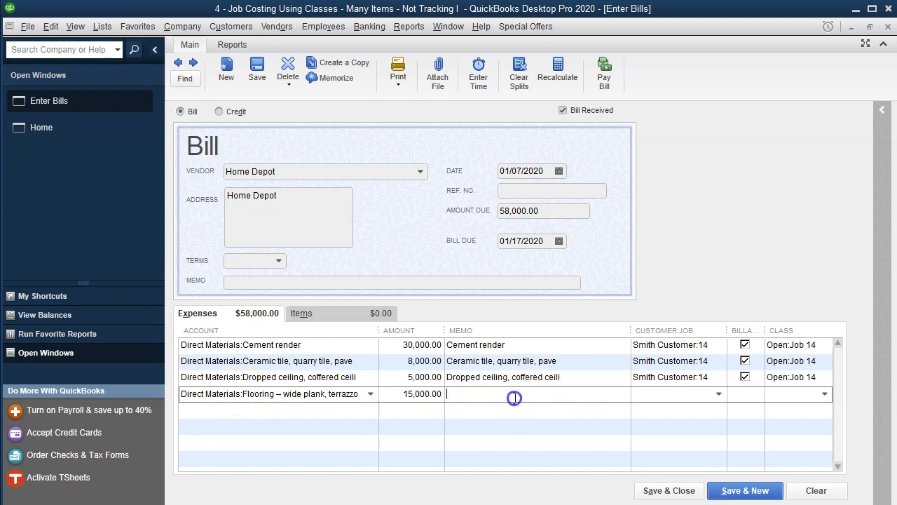
type("Flooring – wide plank, terrazzo")
Step: Assign the fourth line to customer job Smith Customer:14 and class Open:Job 14
key("Tab")
type("Smith Customer:14")
key("Tab")
type("14")
key("Down")
key("Tab")
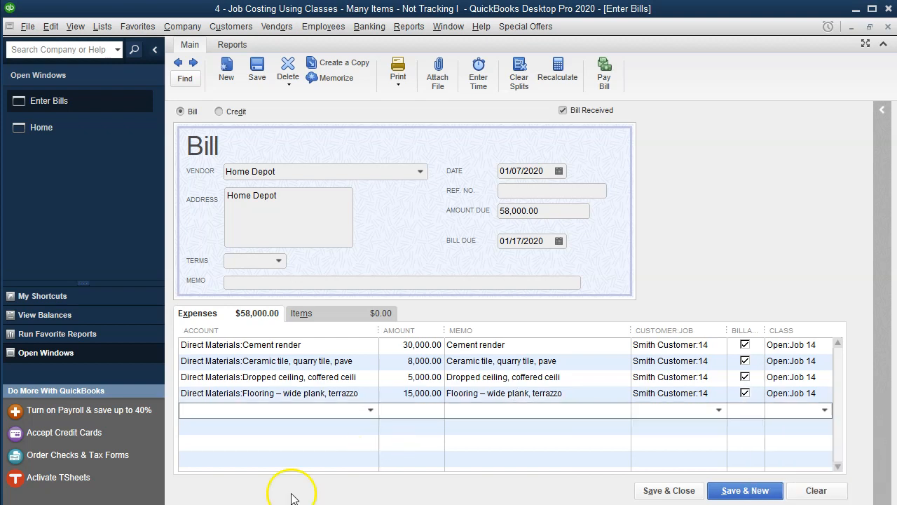
Step: Add a fifth line for Direct Materials:Marble with an amount of 6,000
left_click(370, 410)
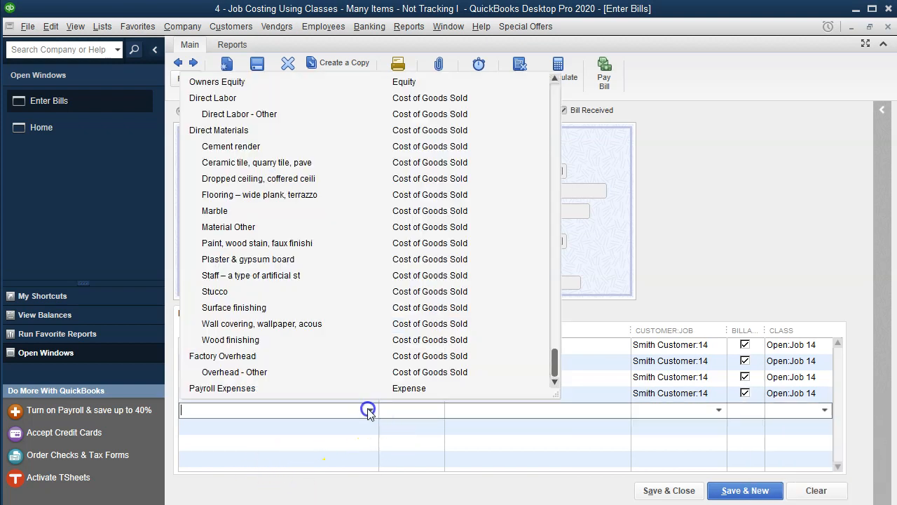
left_click(226, 212)
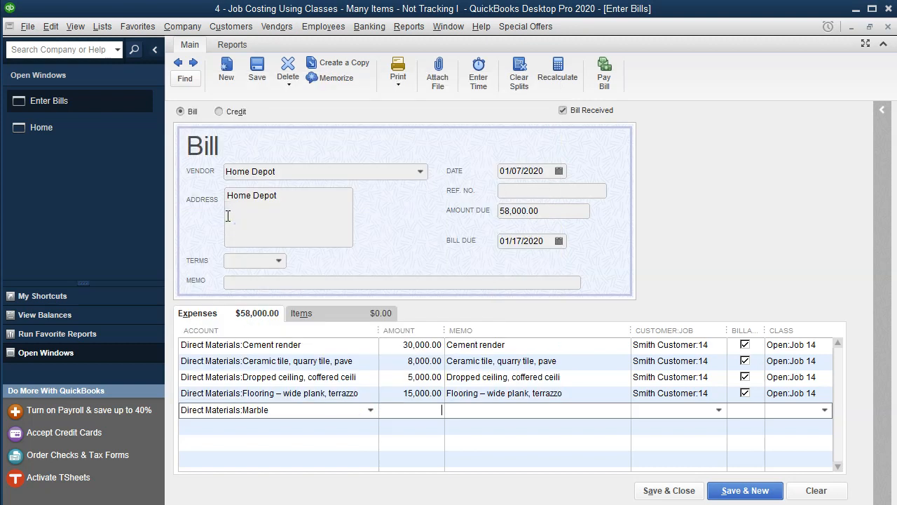
key("Tab")
double_click(249, 410)
key("ctrl+c")
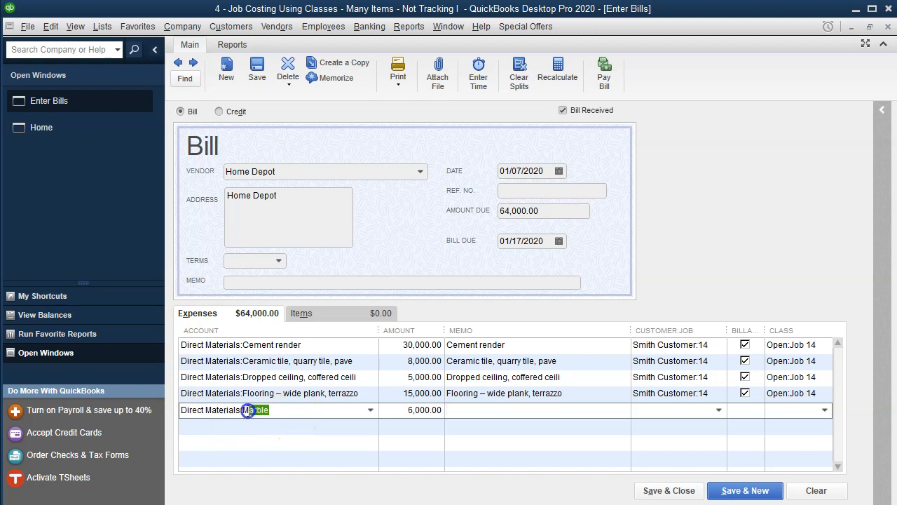
Step: Fill the fifth line's memo with Marble and assign it to customer job Smith Customer:14 and class Open:Job 14
left_click(460, 410)
key("ctrl+v")
key("Tab")
type("s")
key("Tab")
type("14")
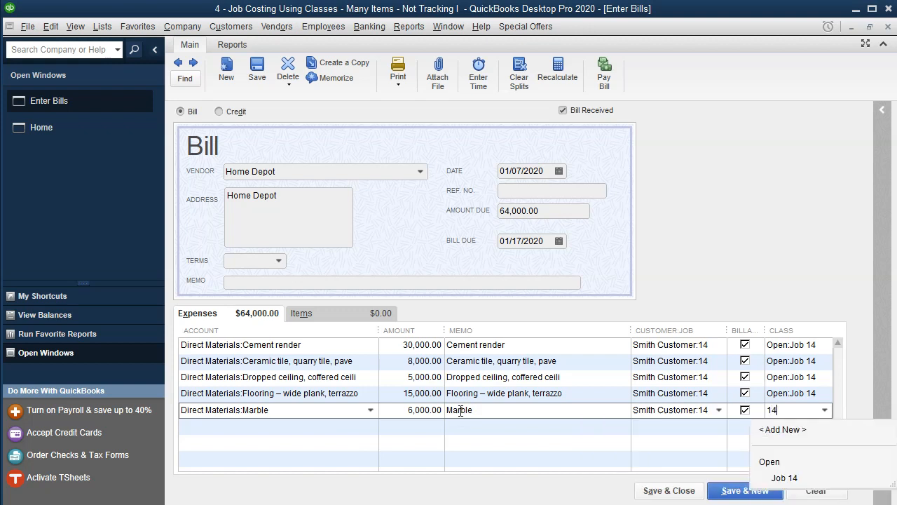
key("Tab")
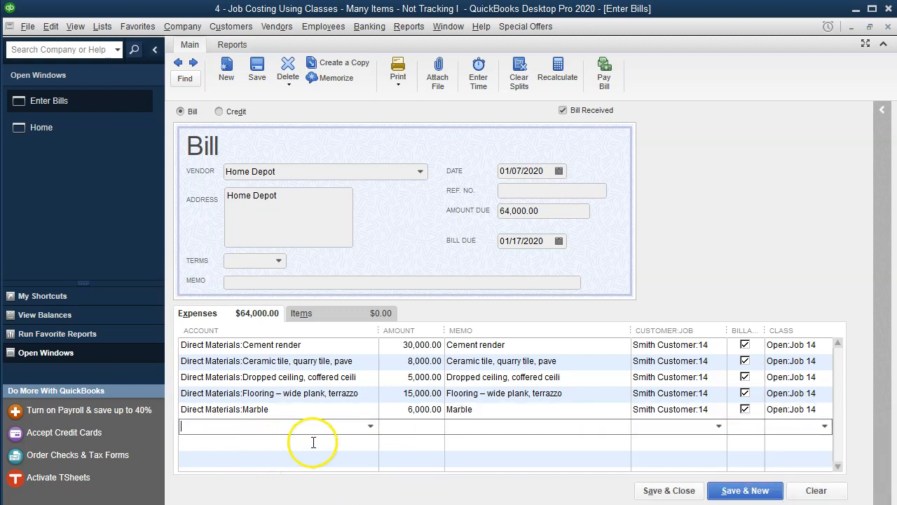
Step: Add a sixth line for Direct Materials:Paint, wood stain, faux finishi with an amount of 2,000, copying its name into the memo
left_click(369, 425)
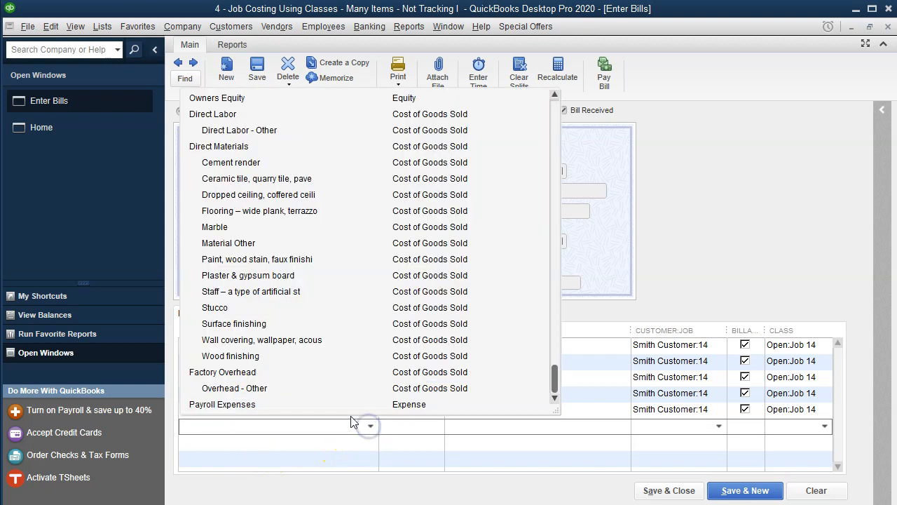
left_click(235, 259)
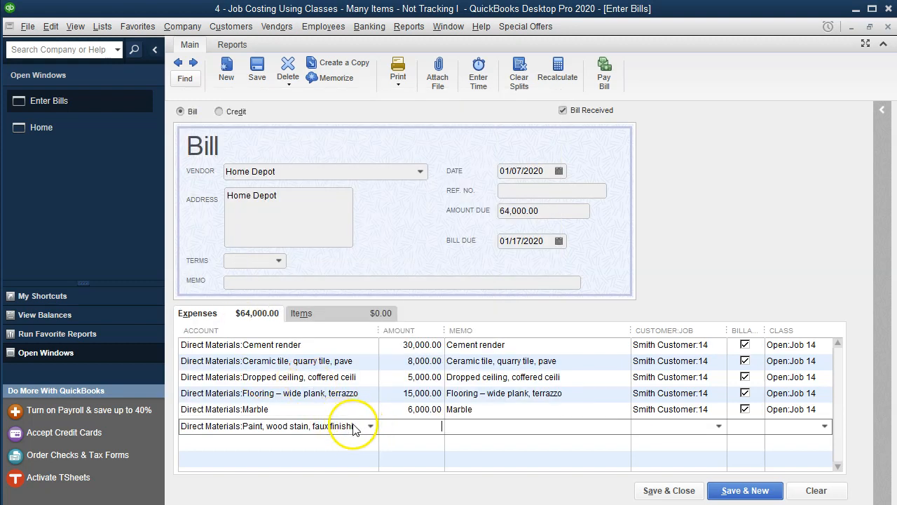
left_click_drag(362, 426, 219, 429)
key("ctrl+c")
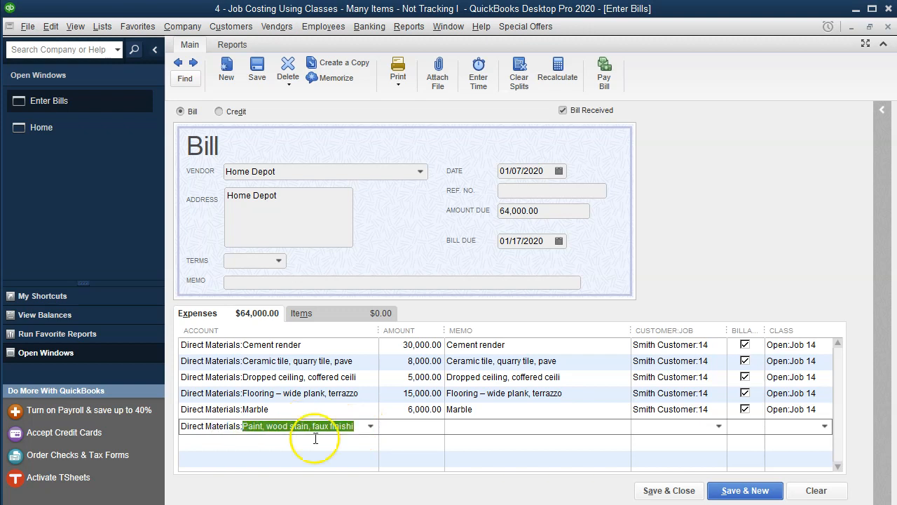
left_click(471, 425)
key("ctrl+v")
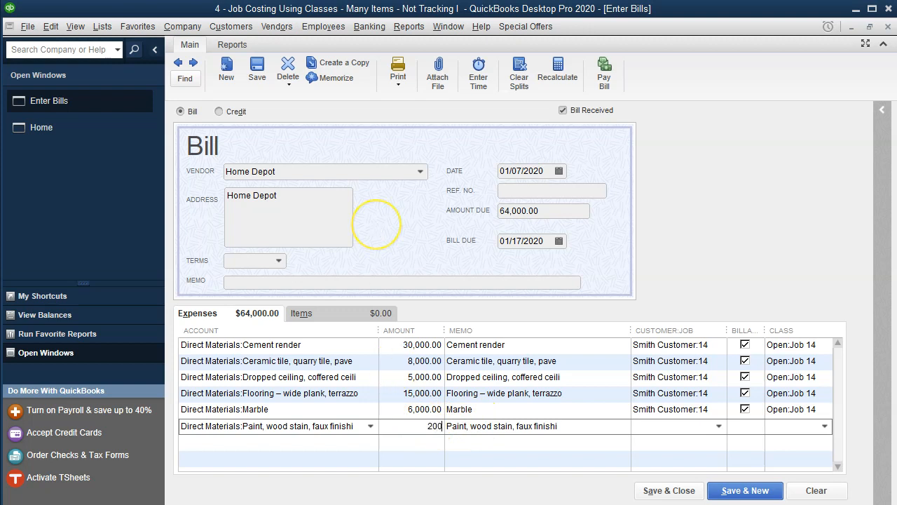
type("2000")
key("Tab")
Step: Assign the sixth line to customer job Smith Customer:14 and class Open:Job 14
key("Tab")
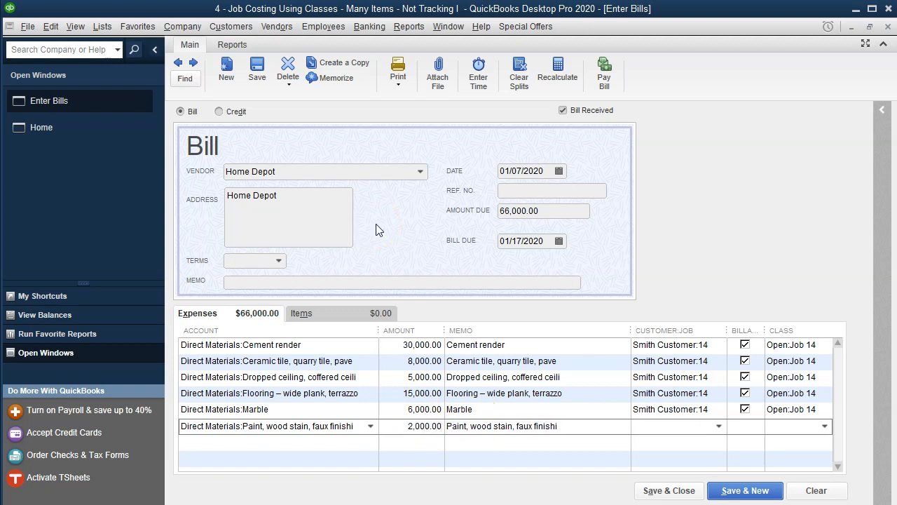
type("Smith Customer:14")
key("Tab")
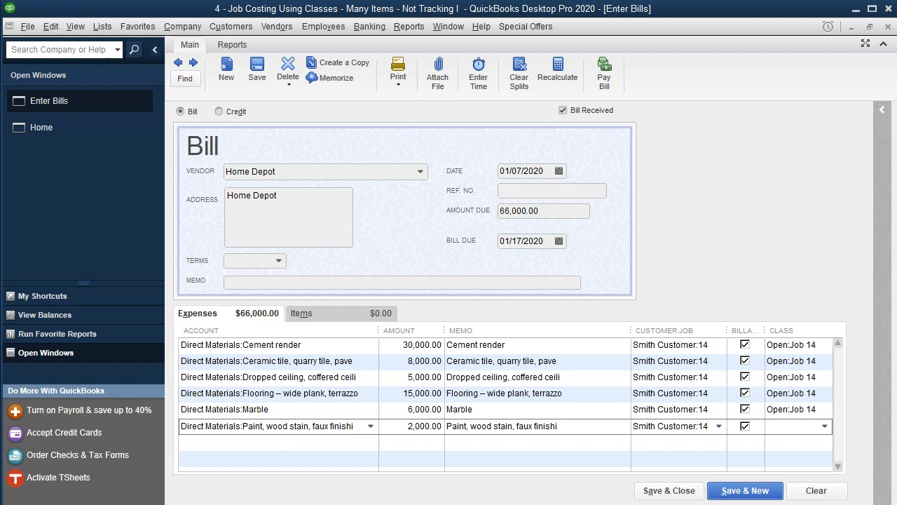
type("14")
key("Down")
key("Down")
key("Tab")
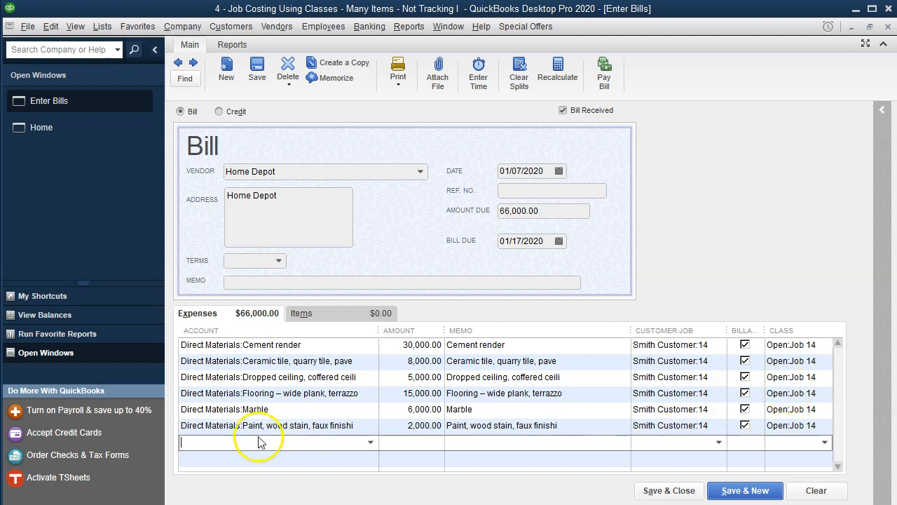
Step: Add a seventh line for Direct Materials:Plaster & gypsum board with an amount of 3,500, copying its name into the memo
left_click(370, 442)
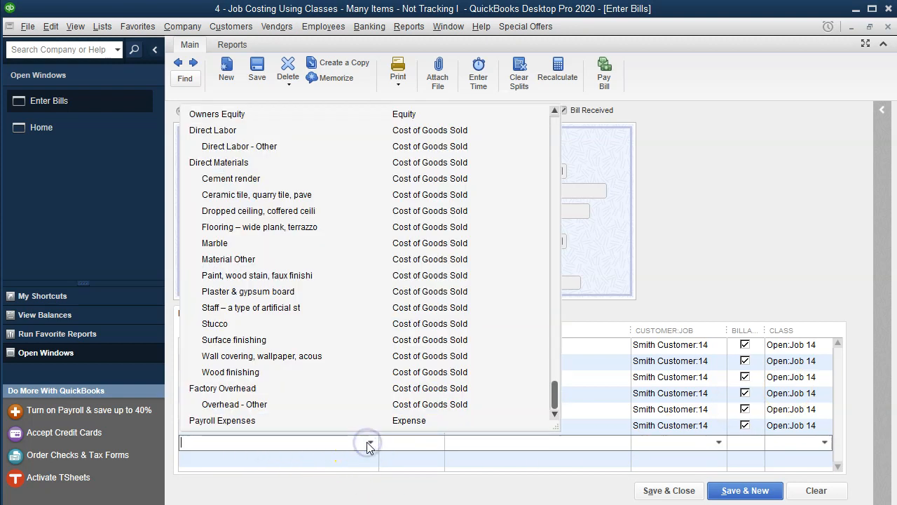
left_click(225, 295)
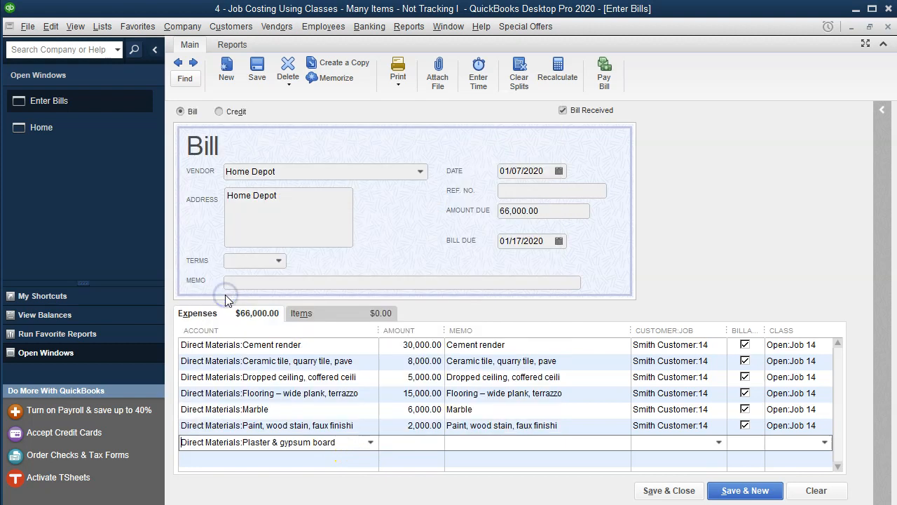
left_click_drag(337, 443, 244, 443)
key("ctrl+c")
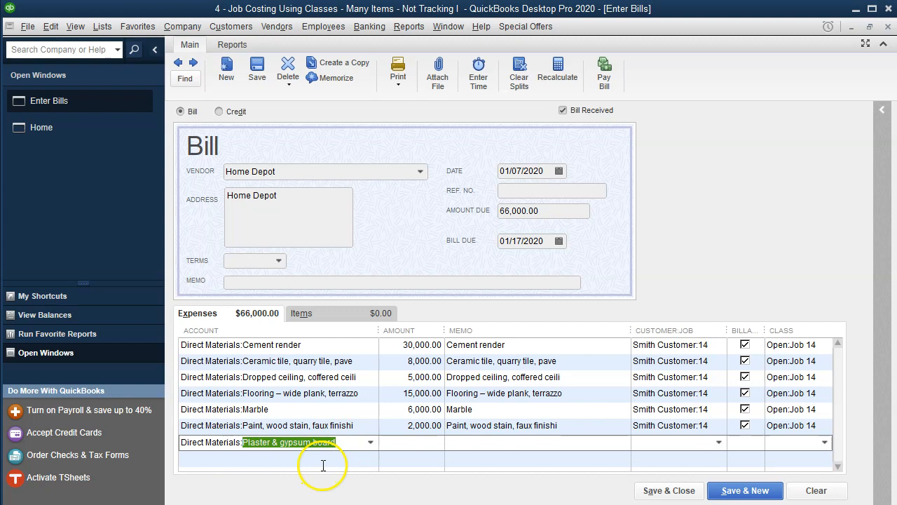
key("Tab")
type("3500")
key("Tab")
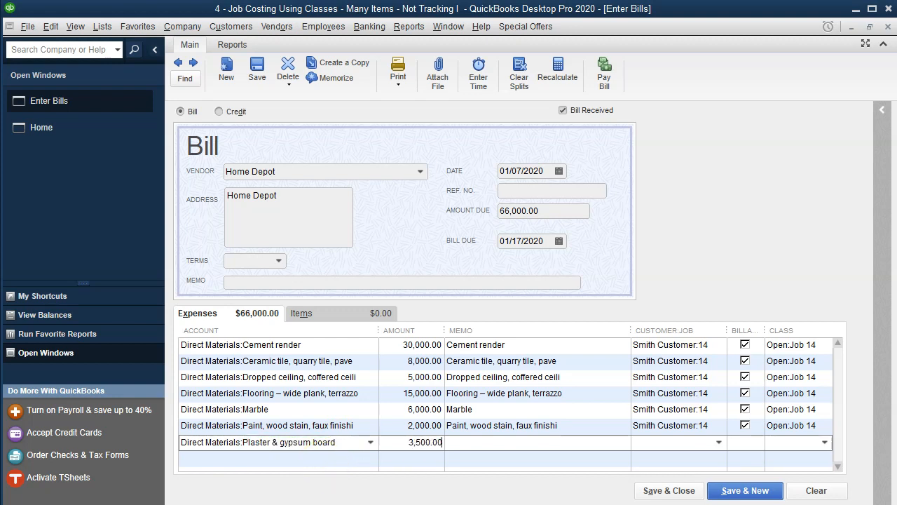
key("ctrl+v")
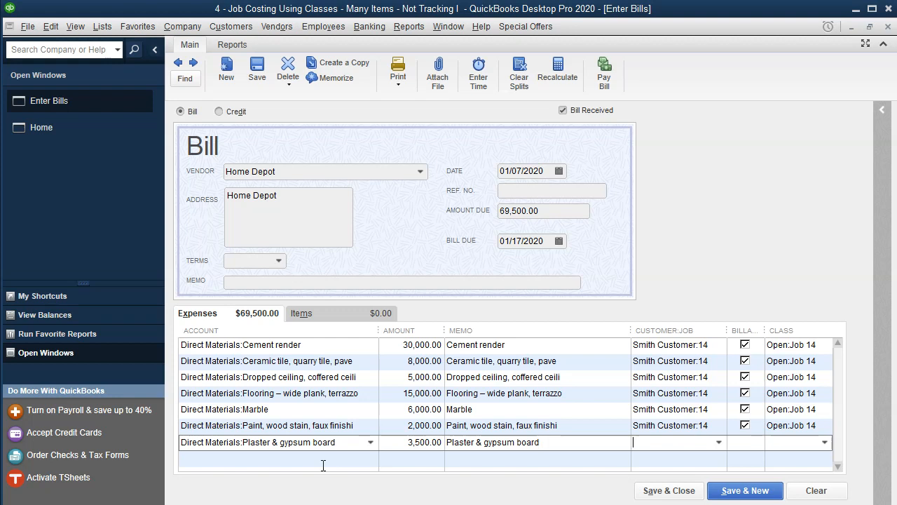
Step: Assign the seventh line to customer job Smith Customer:14 and class Open:Job 14
type("Smith Customer:14")
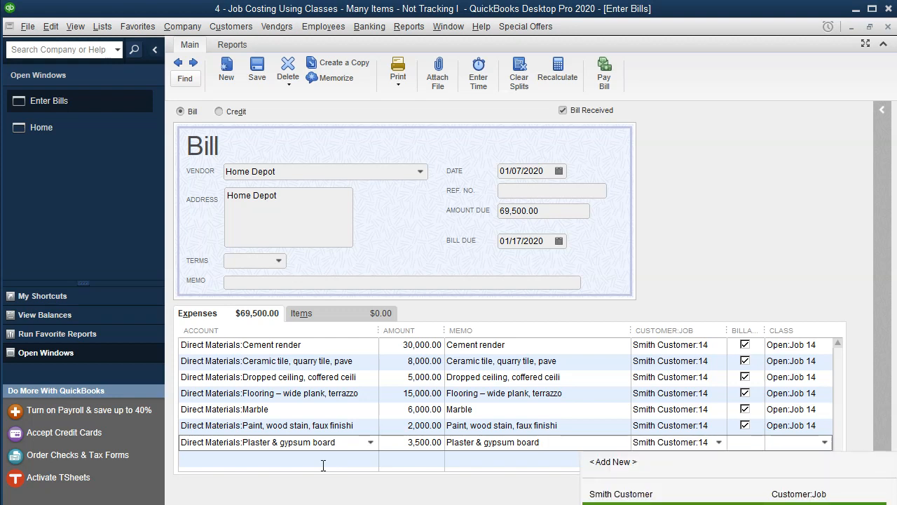
key("Tab")
key("Tab")
type("14")
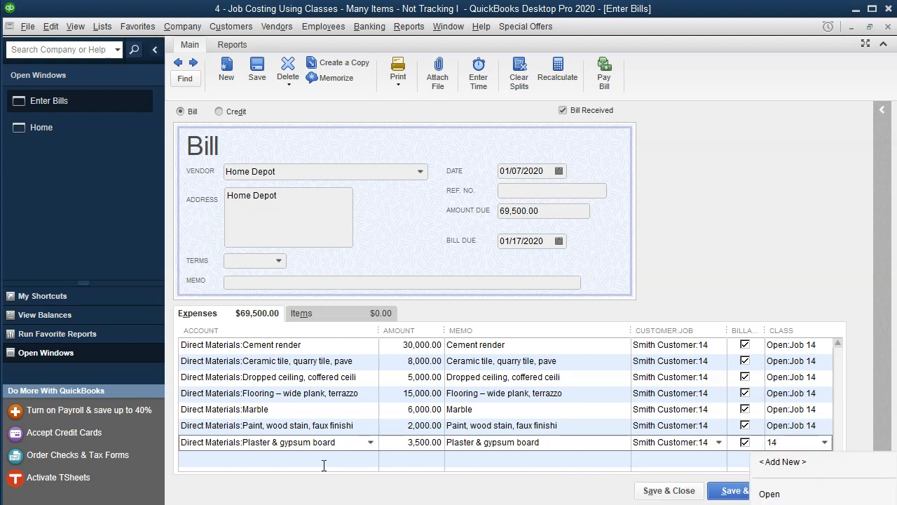
key("Tab")
Step: Add an eighth line for Direct Materials:Staff – a type of artificial st with an amount of 2,500, copying its name into the memo
left_click(370, 459)
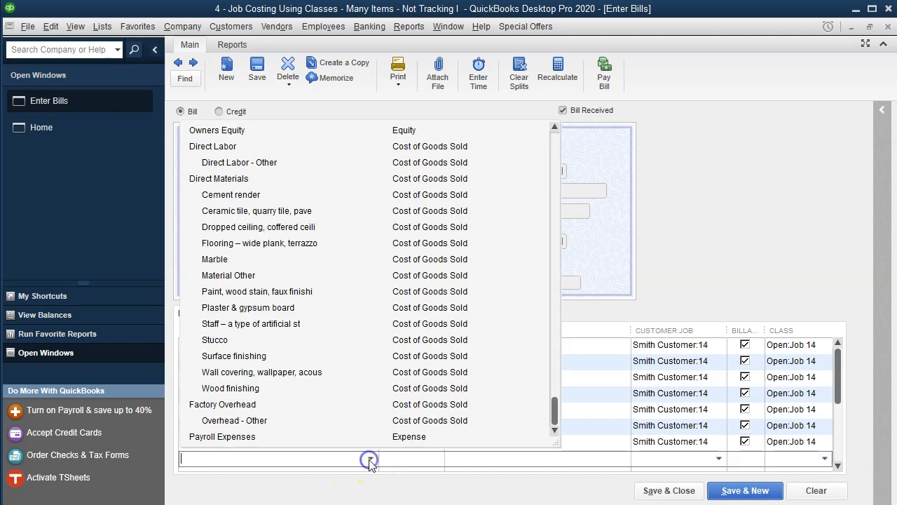
left_click(235, 325)
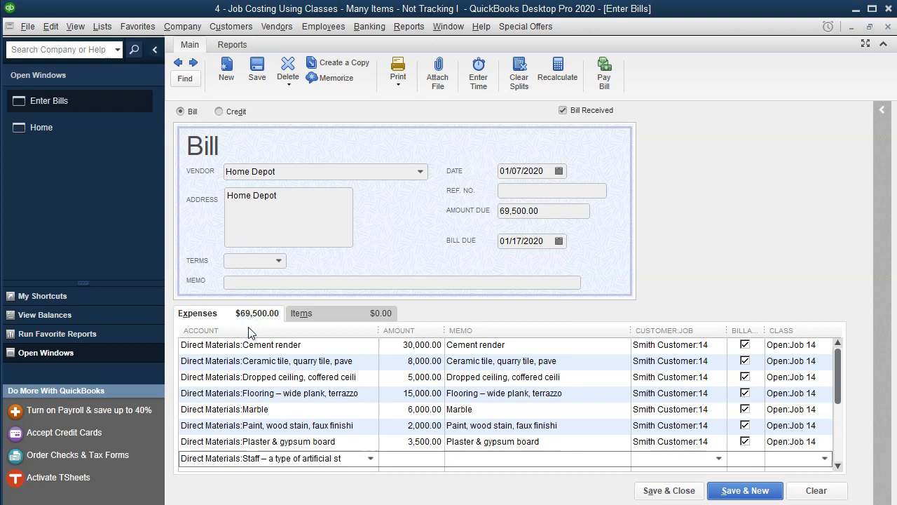
type("2500")
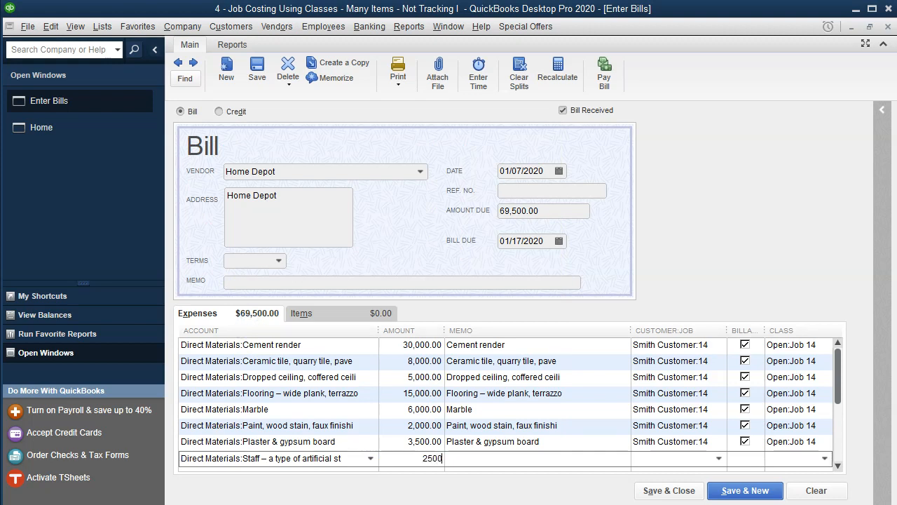
key("Tab")
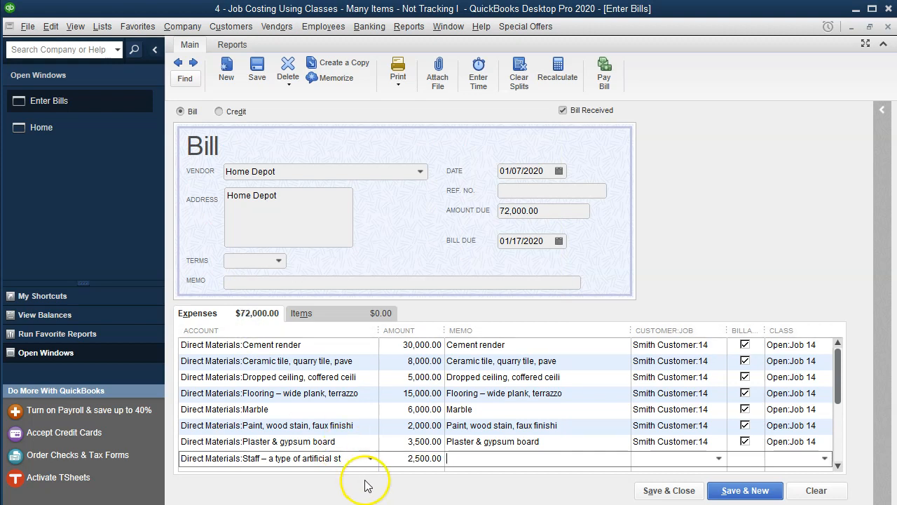
left_click_drag(350, 458, 241, 459)
key("ctrl+c")
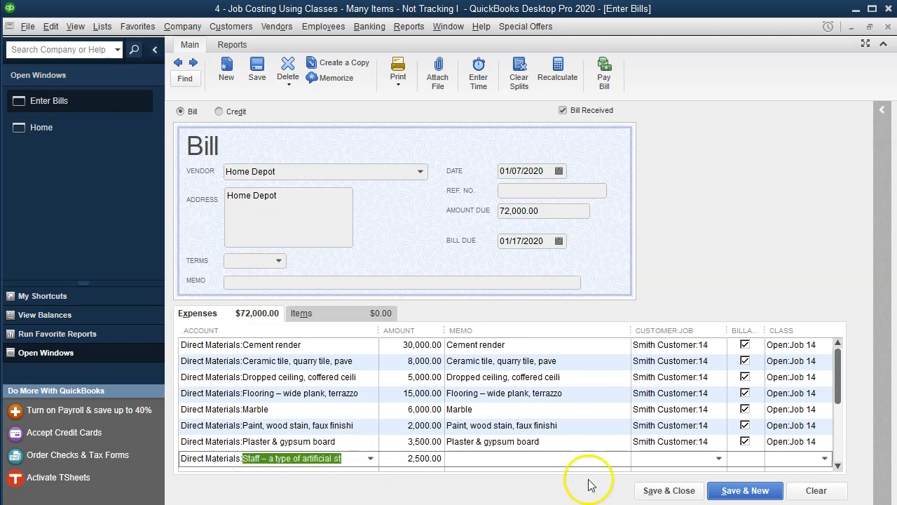
left_click(513, 459)
key("ctrl+v")
Step: Assign the eighth line to customer job Smith Customer:14 and class Open:Job 14
key("Tab")
type("14")
key("Tab")
key("Tab")
type("14")
key("Tab")
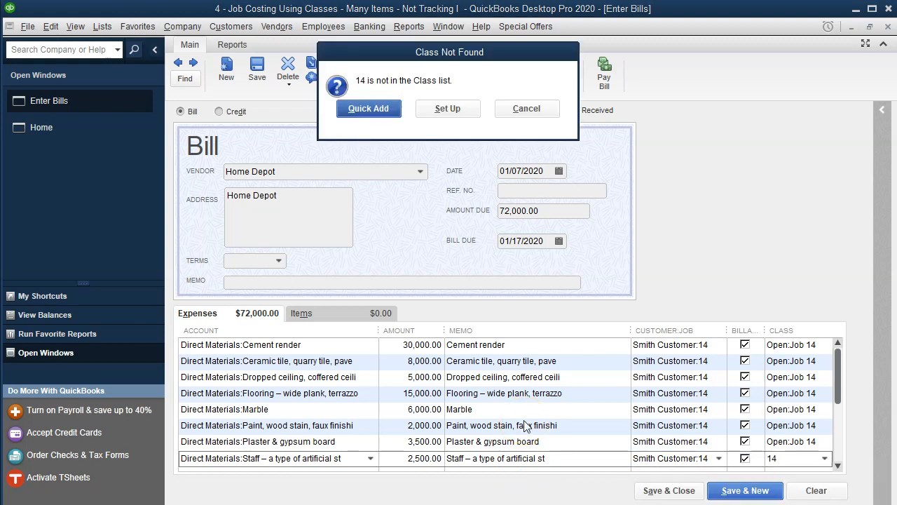
left_click(537, 109)
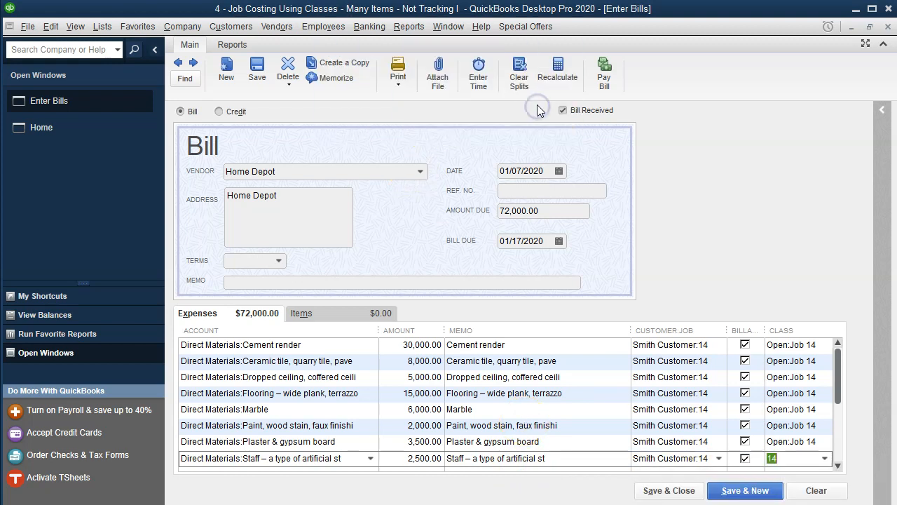
type("14")
key("Down")
key("Down")
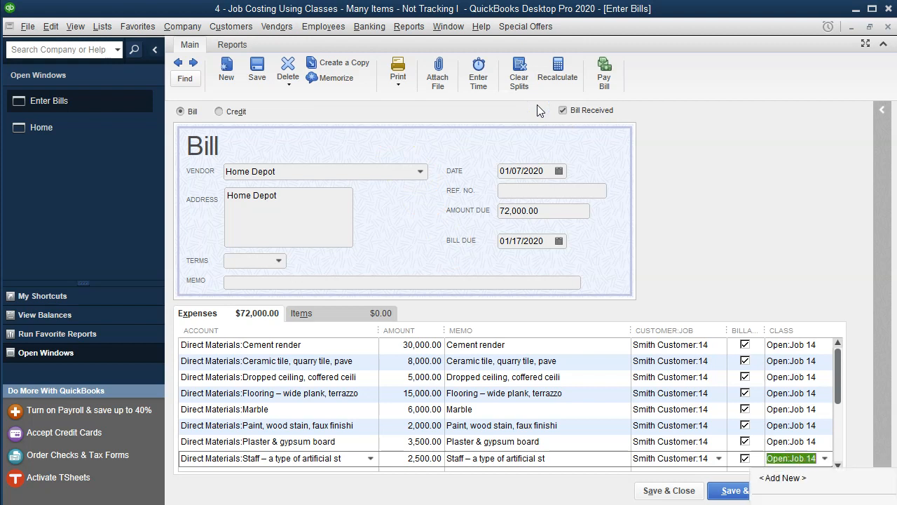
key("Tab")
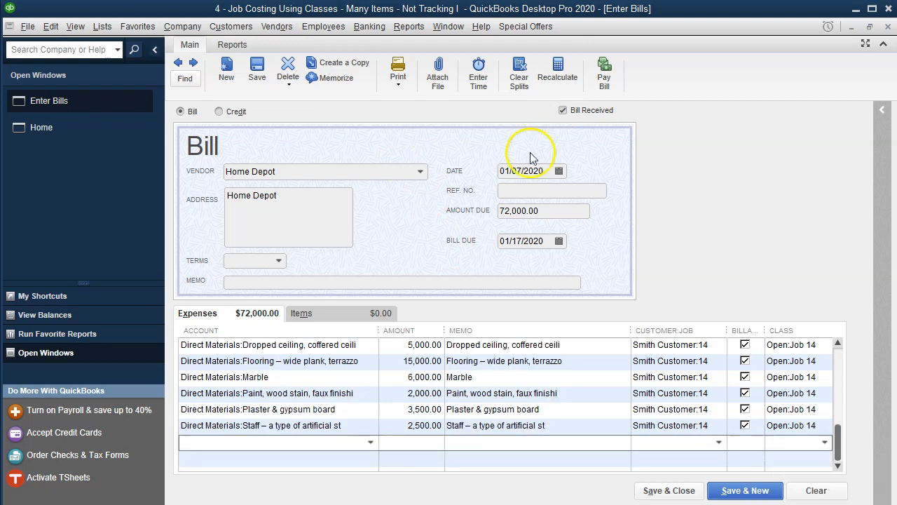
Step: Add a ninth line for Direct Materials:Wall covering, wallpaper, acous with an amount of 10,000
left_click(369, 442)
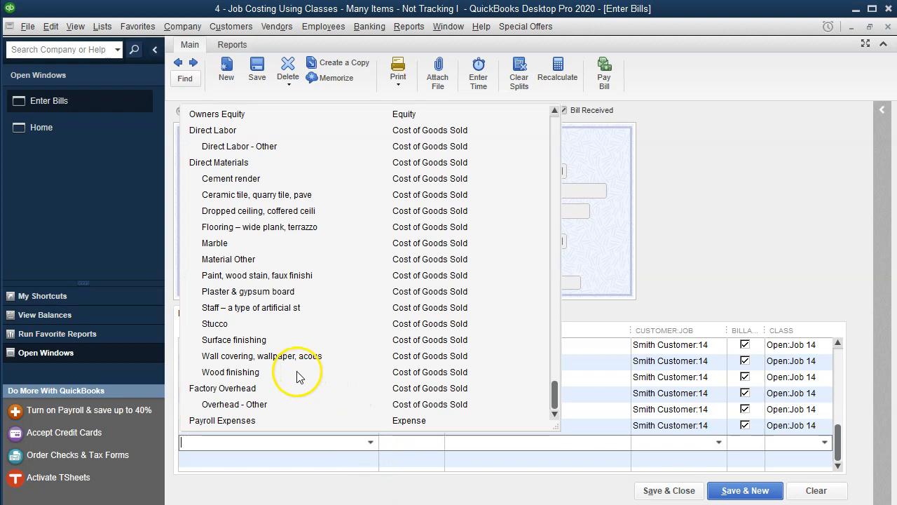
left_click(249, 355)
key("Tab")
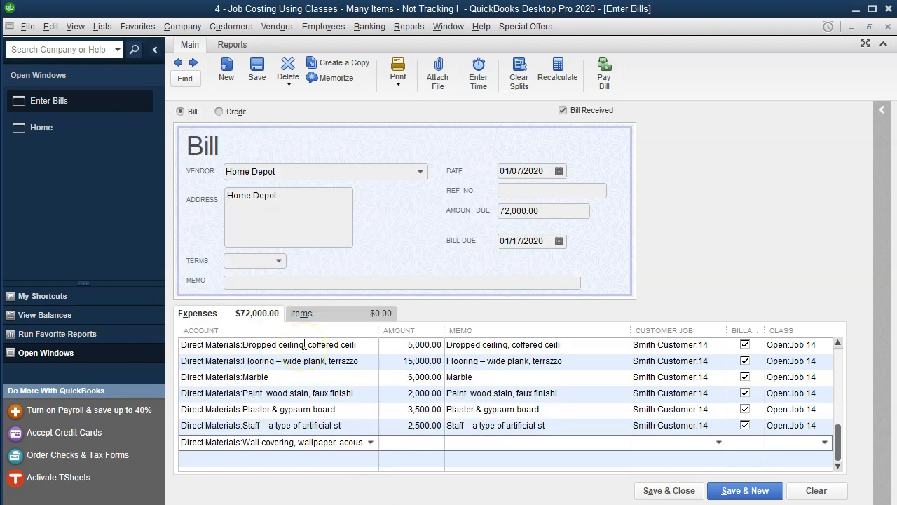
type("10000")
key("Tab")
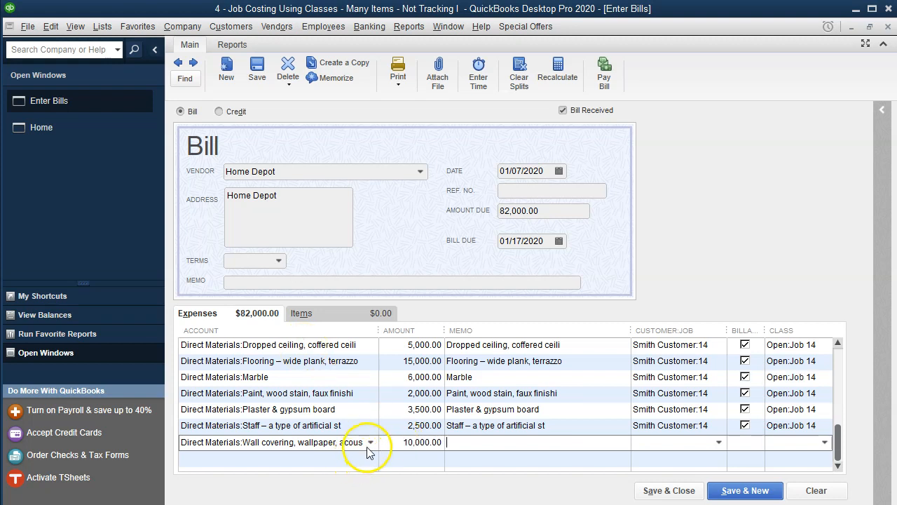
Step: Copy the wall covering material name into the ninth line's memo and assign the line to Smith Customer:14 and class Open:Job 14
left_click_drag(362, 444, 229, 447)
key("ctrl+c")
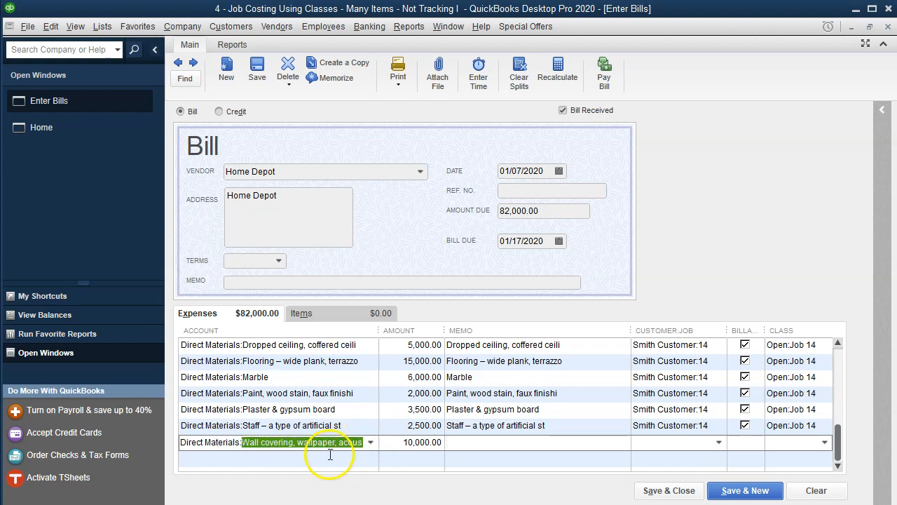
left_click(490, 450)
key("ctrl+v")
key("Tab")
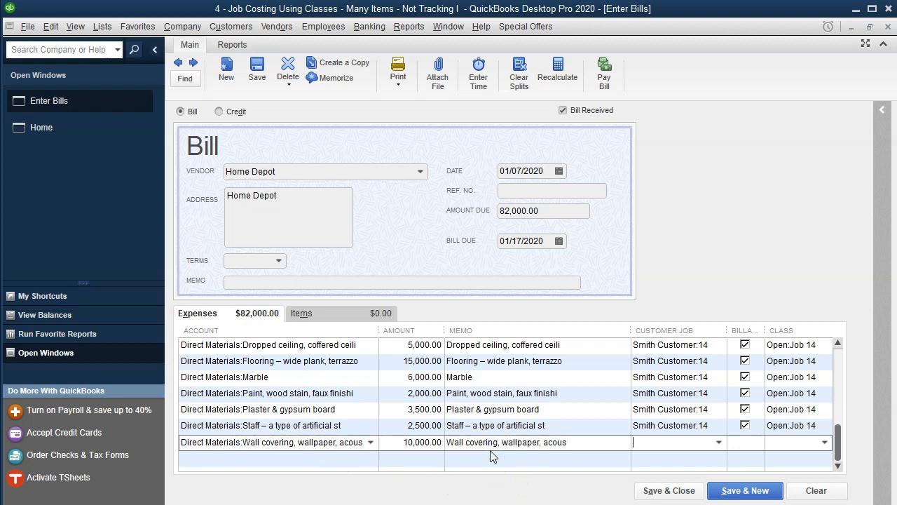
type("Smith Customer:14")
key("Tab")
key("Tab")
type("14")
key("Down")
key("Tab")
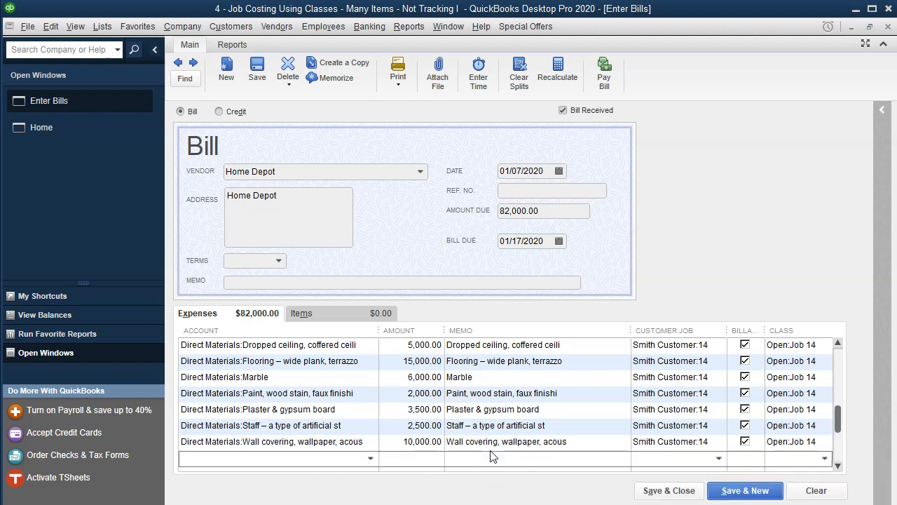
Step: Add a tenth line for Direct Materials:Wood finishing with an amount of 12,000
left_click(367, 457)
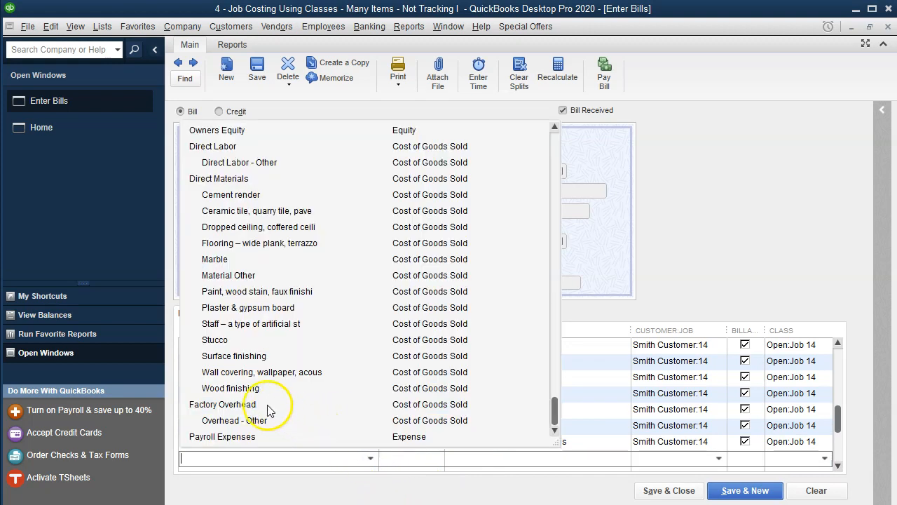
left_click(248, 389)
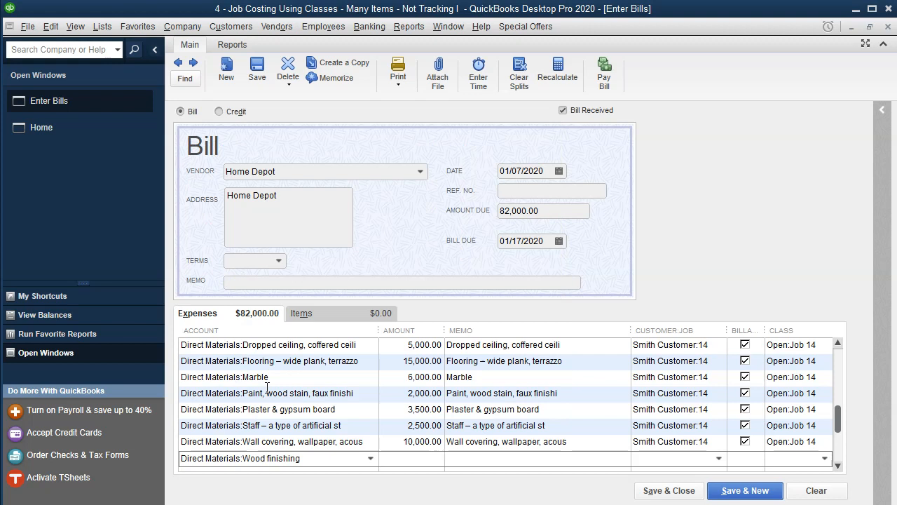
type("12000")
key("Tab")
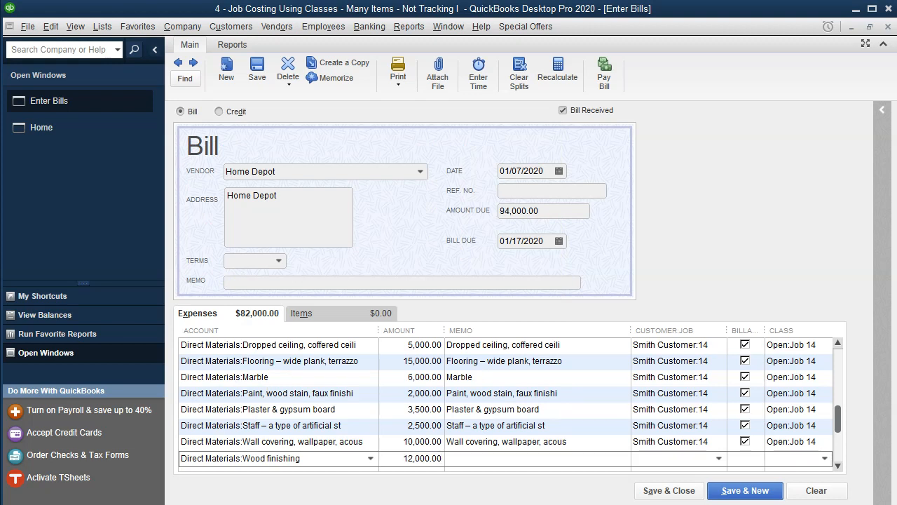
Step: Copy Wood finishing into the tenth line's memo and assign the line to Smith Customer:14 and class Open:Job 14
left_click_drag(301, 458, 245, 455)
key("ctrl+c")
left_click(494, 458)
key("ctrl+v")
key("Tab")
type("Smith Customer:14")
key("Tab")
key("Tab")
type("14")
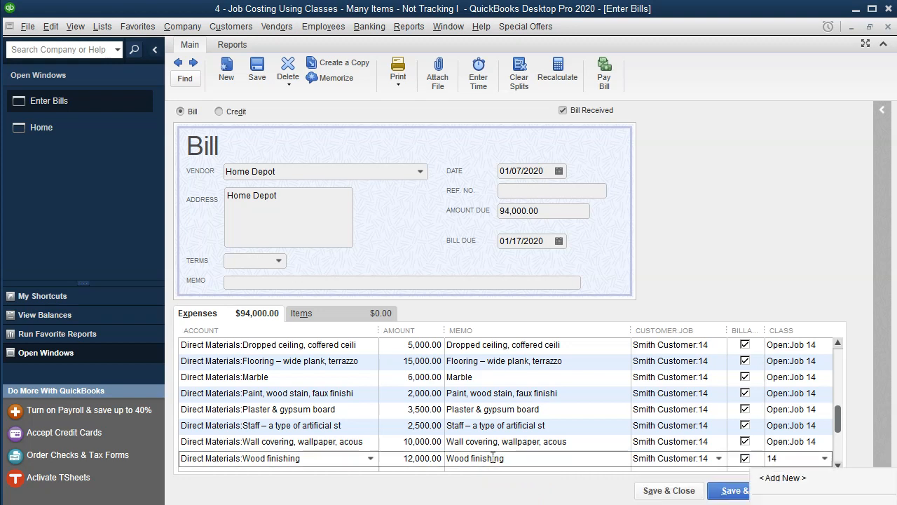
key("Tab")
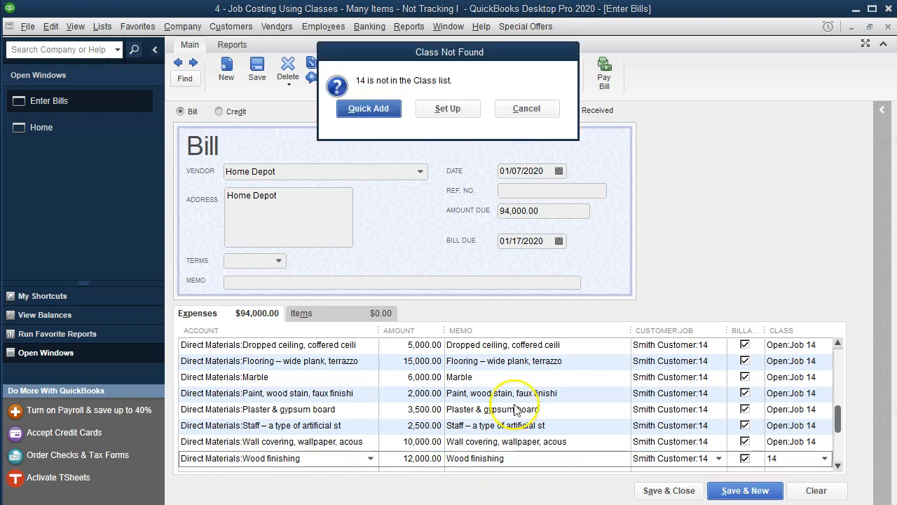
left_click(533, 109)
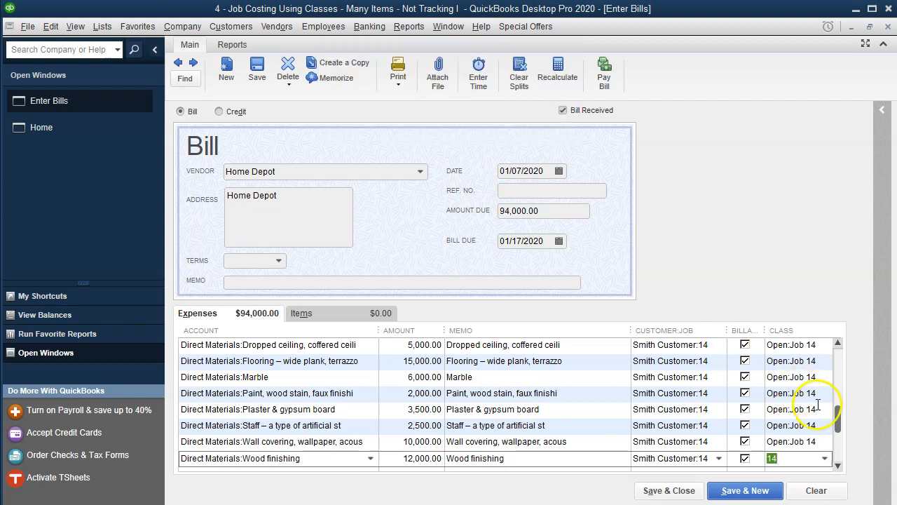
left_click(824, 458)
left_click(799, 503)
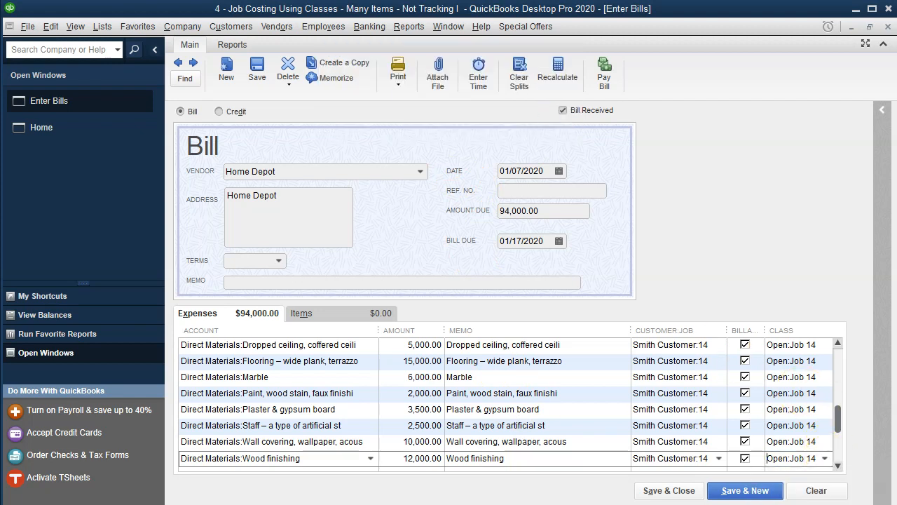
key("Tab")
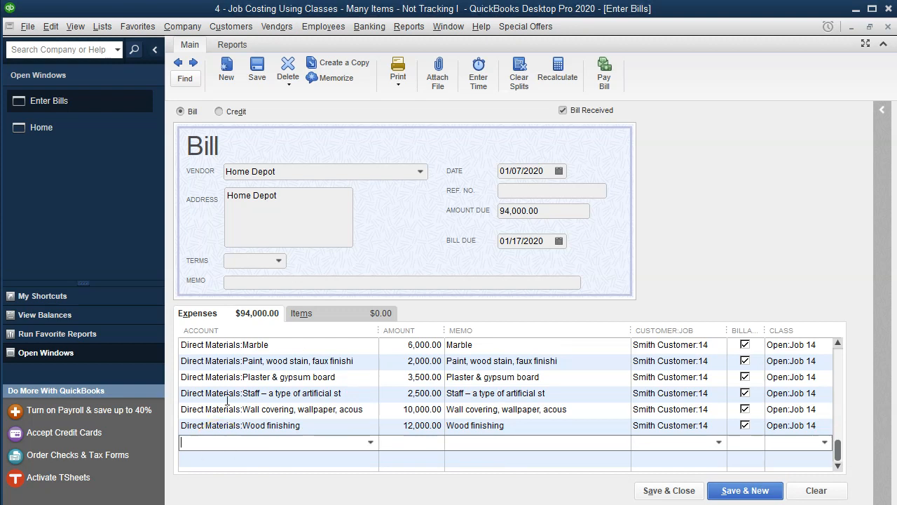
left_click(370, 442)
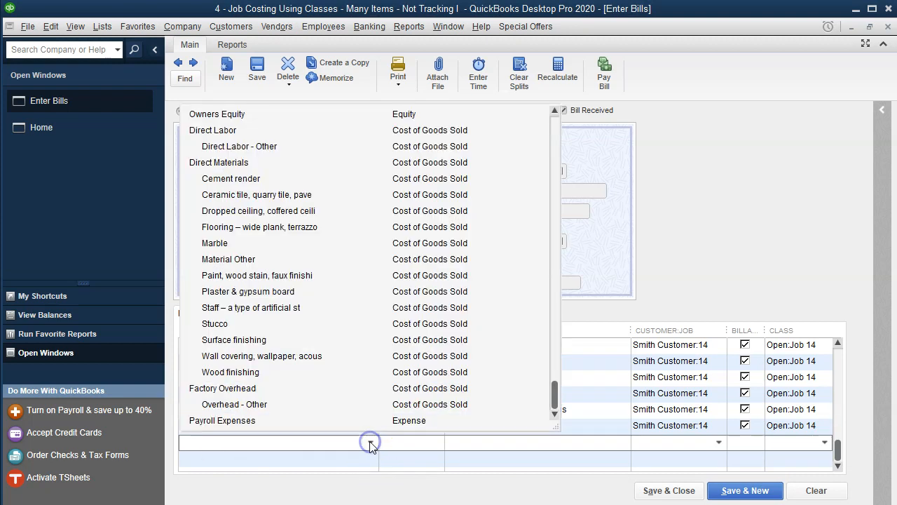
left_click(249, 259)
left_click(236, 204)
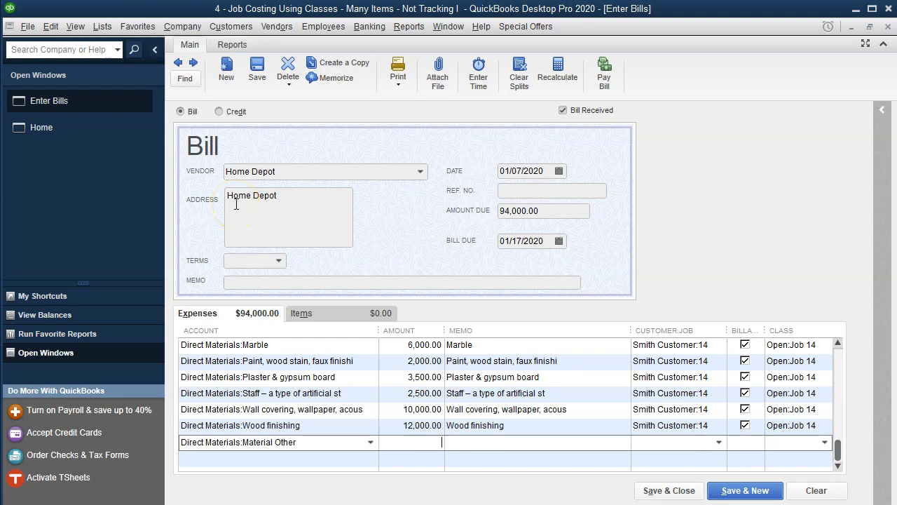
type("100000-94000")
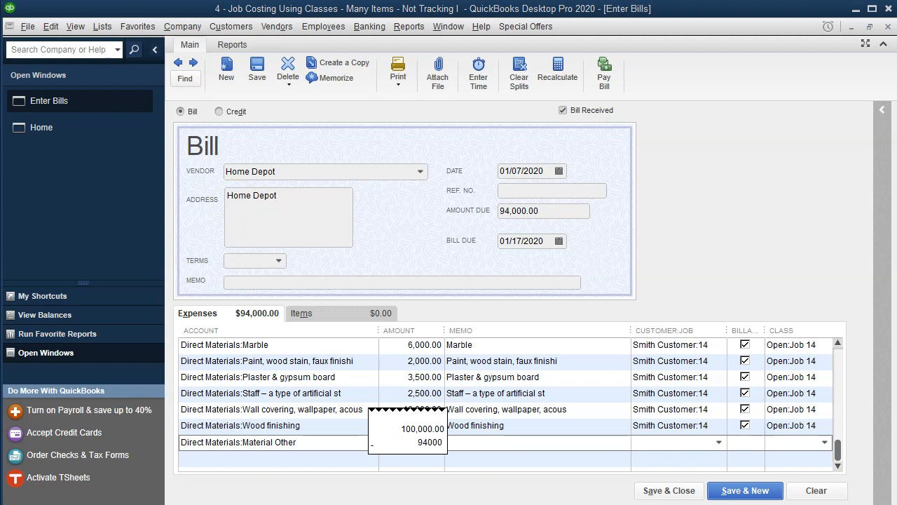
key("Return")
key("Tab")
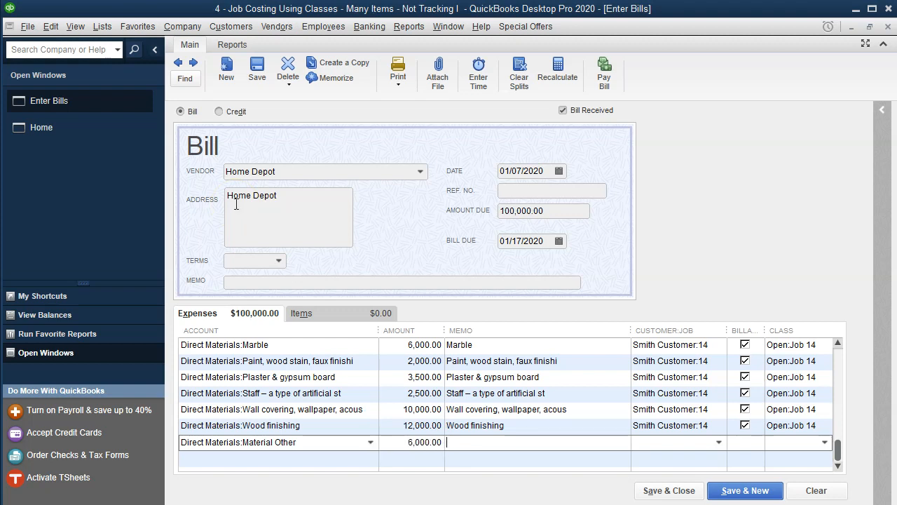
Step: Copy Material Other into the eleventh line's memo and assign the line to Smith Customer:14 and class Open:Job 14
left_click_drag(298, 443, 244, 442)
key("ctrl+c")
left_click(540, 442)
key("ctrl+v")
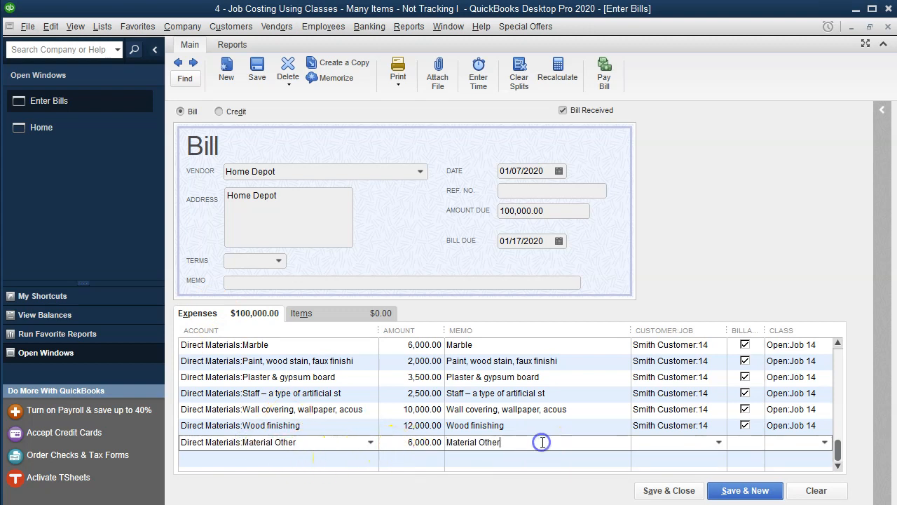
key("Tab")
type("s")
key("Tab")
key("Tab")
type("14")
key("Down")
key("Down")
key("Tab")
left_click(552, 440)
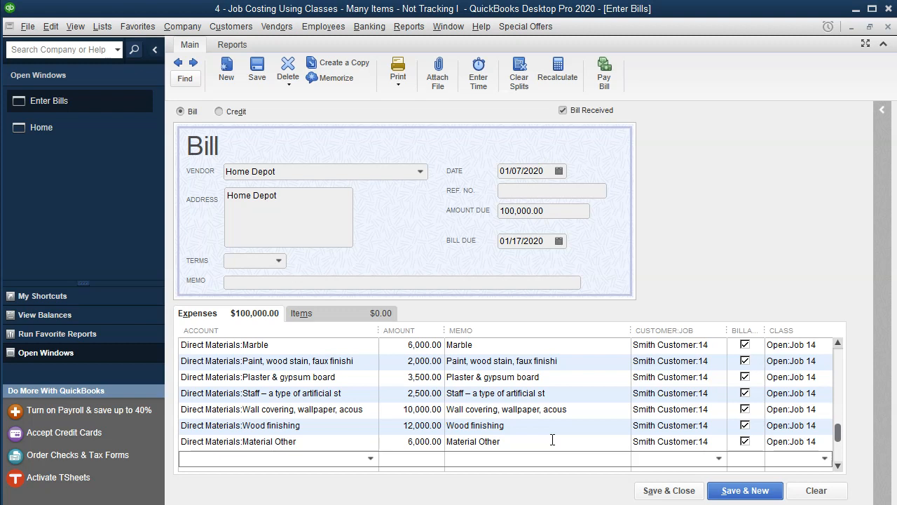
left_click(526, 431)
Step: Check the Job 14 materials figure in the Excel job cost record, then save the bill and accept the future-date warning
key("alt+Tab")
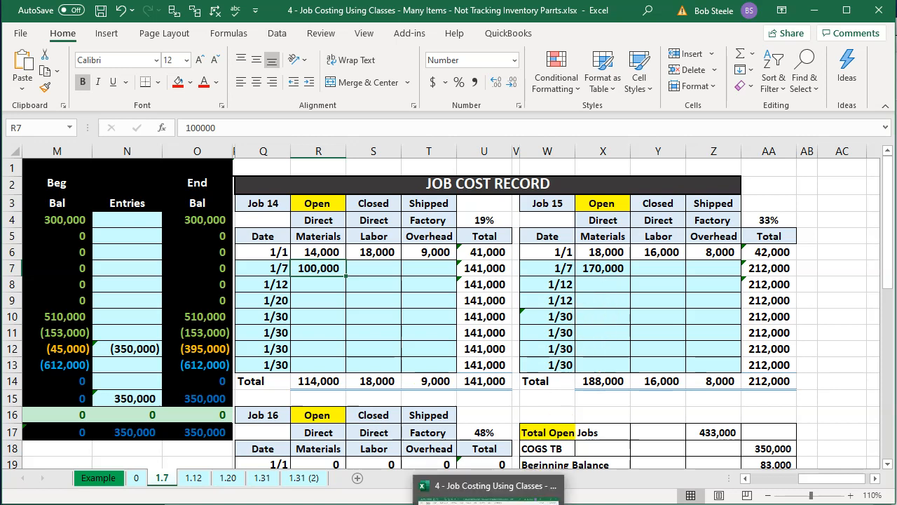
left_click(504, 503)
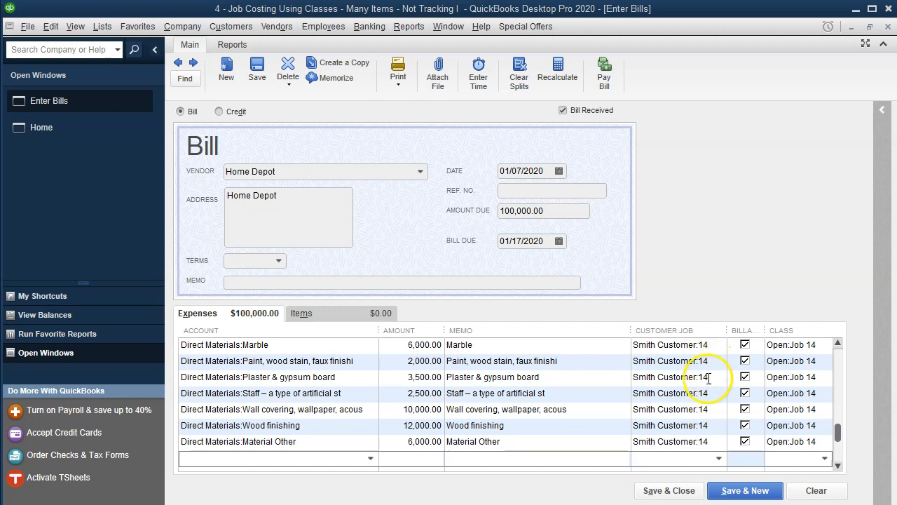
left_click(744, 489)
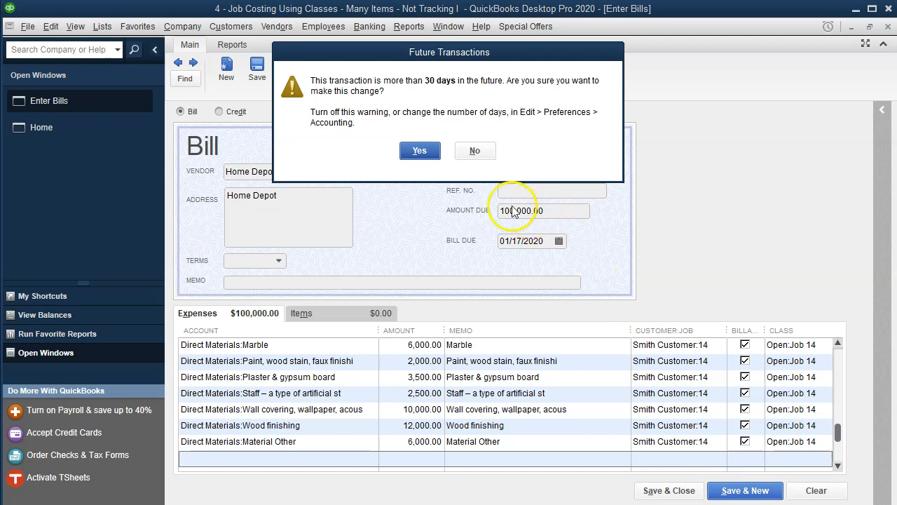
left_click(419, 152)
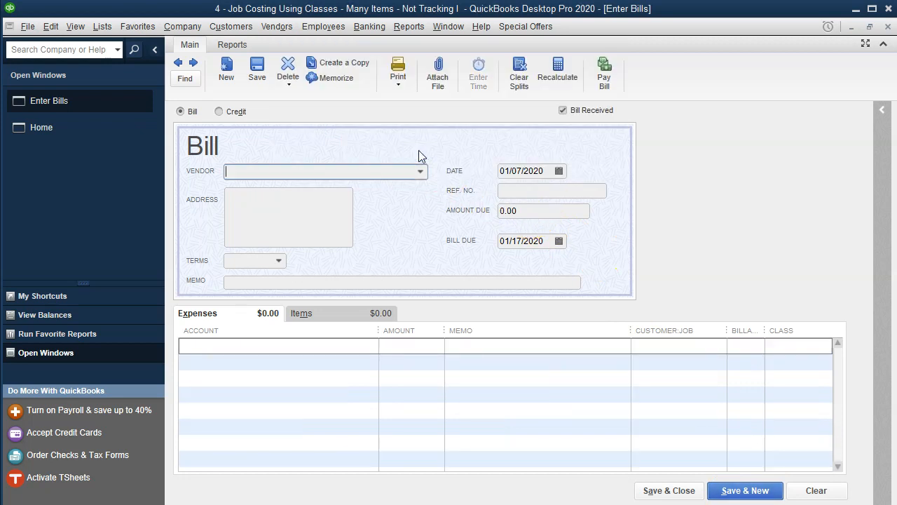
Step: Start a new bill for vendor Home Depot
type("Ho")
key("Tab")
key("Tab")
key("Tab")
key("Tab")
key("Tab")
key("Tab")
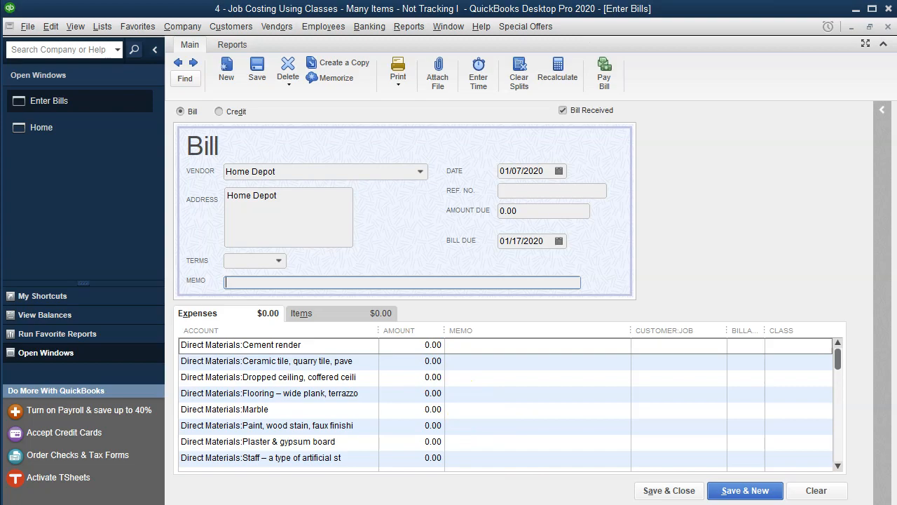
Step: Give the Cement render line an amount of 20,000, customer job Smith Customer:15 and class Open:Job 15
left_click(489, 504)
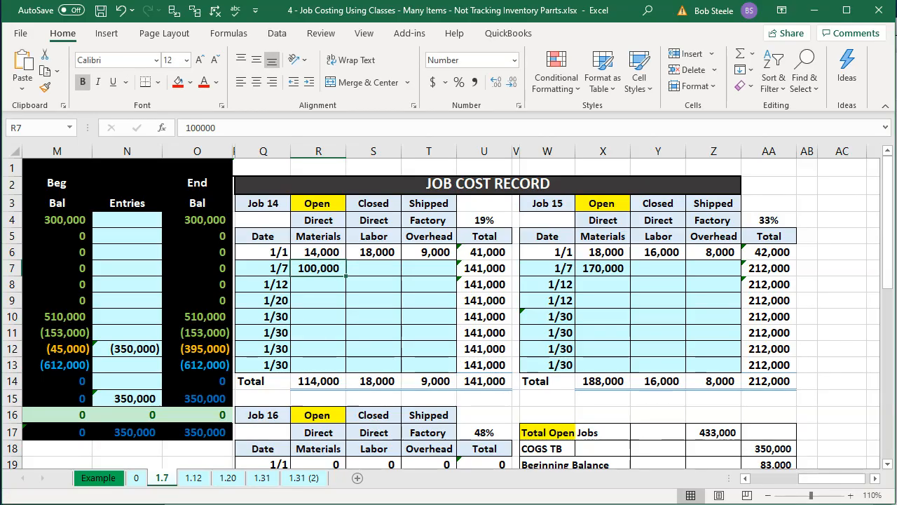
left_click(456, 504)
left_click(403, 346)
left_click(525, 343)
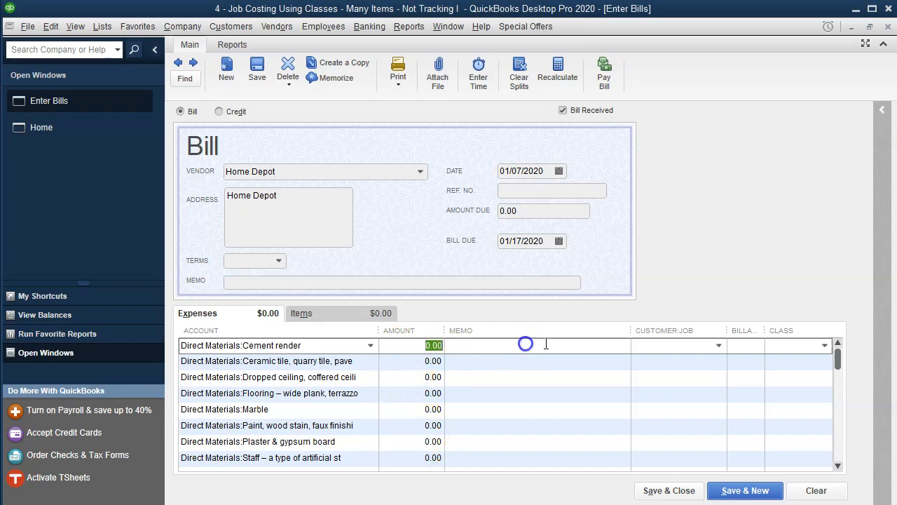
type("20,000")
key("Tab")
key("Tab")
type("Smith Customer:15")
key("Tab")
key("Tab")
type("15")
key("Down")
key("Down")
Step: Give the Ceramic tile line an amount of 14,000, customer job Smith Customer:15 and class Open:Job 15
key("Tab")
key("Tab")
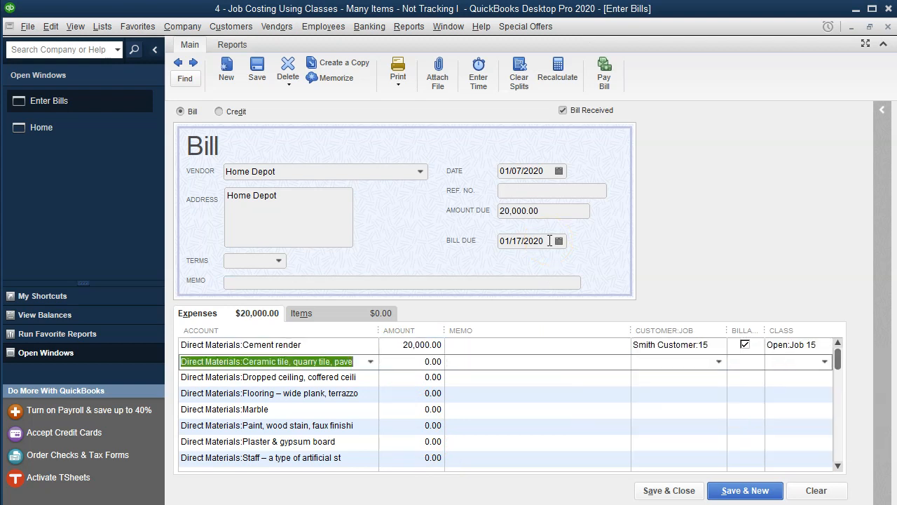
type("14,000")
key("Tab")
key("Tab")
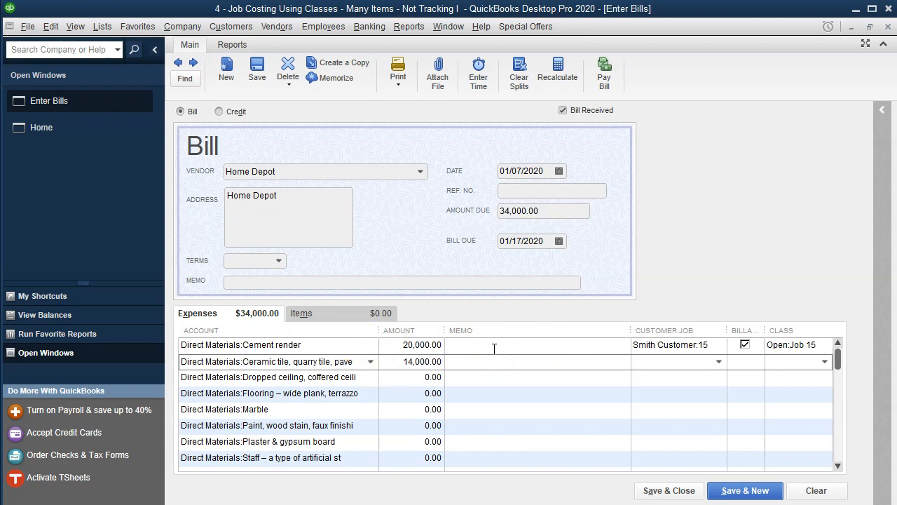
type("15")
key("Tab")
key("Tab")
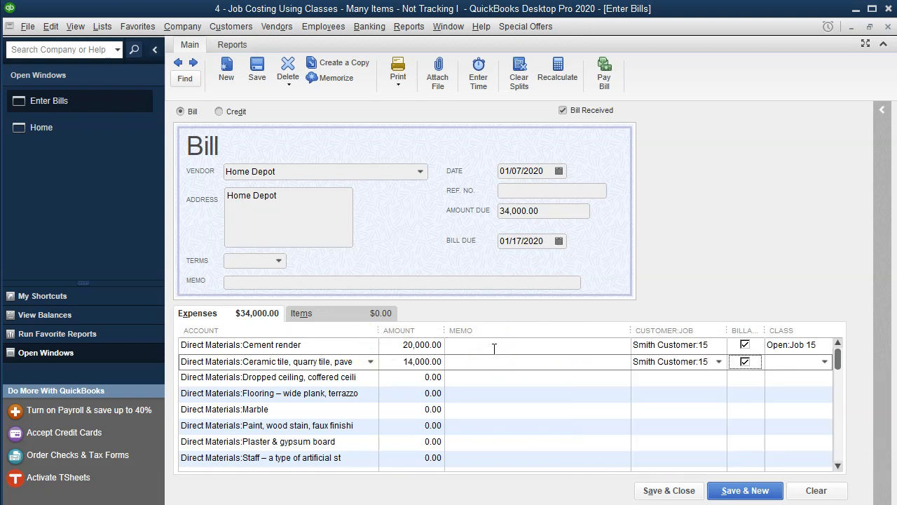
type("15")
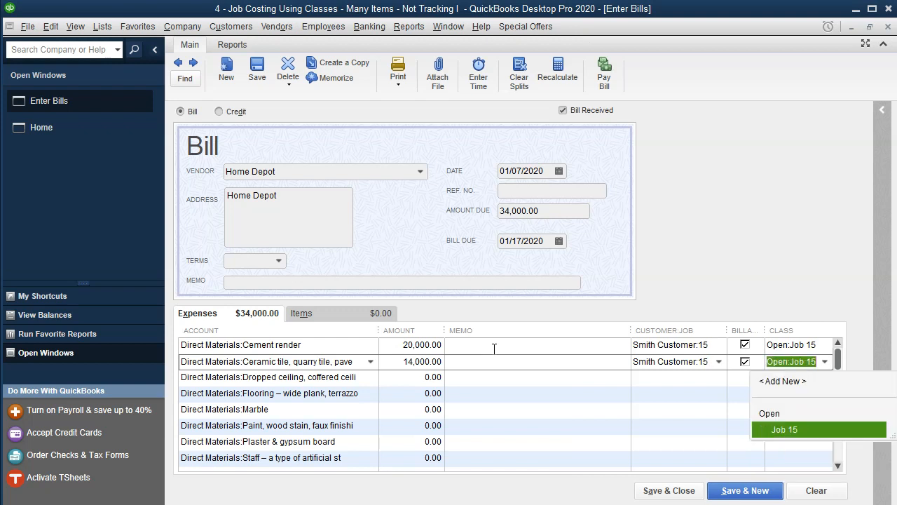
key("Tab")
Step: Give the Dropped ceiling line an amount of 8,000, customer job Smith Customer:15 and class Open:Job 15
key("Tab")
type("800")
key("Tab")
key("Tab")
type("15")
key("Tab")
key("Tab")
type("15")
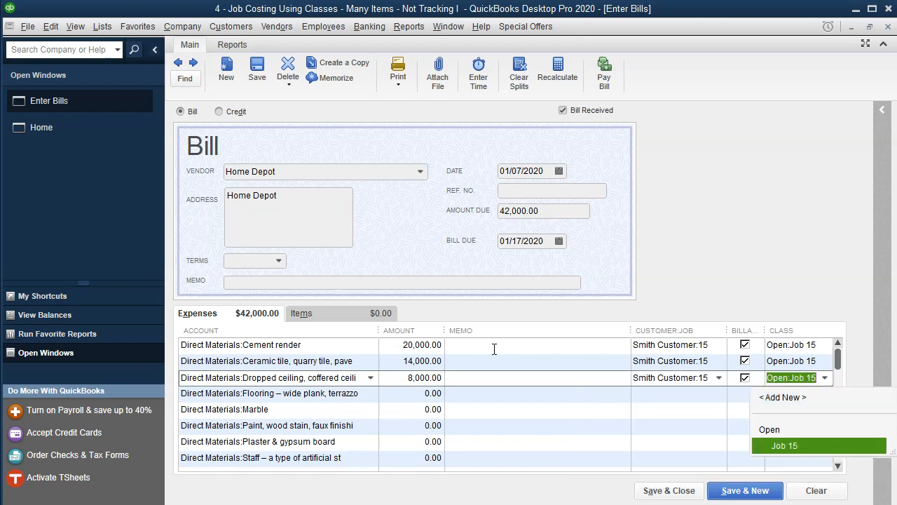
key("Tab")
key("Tab")
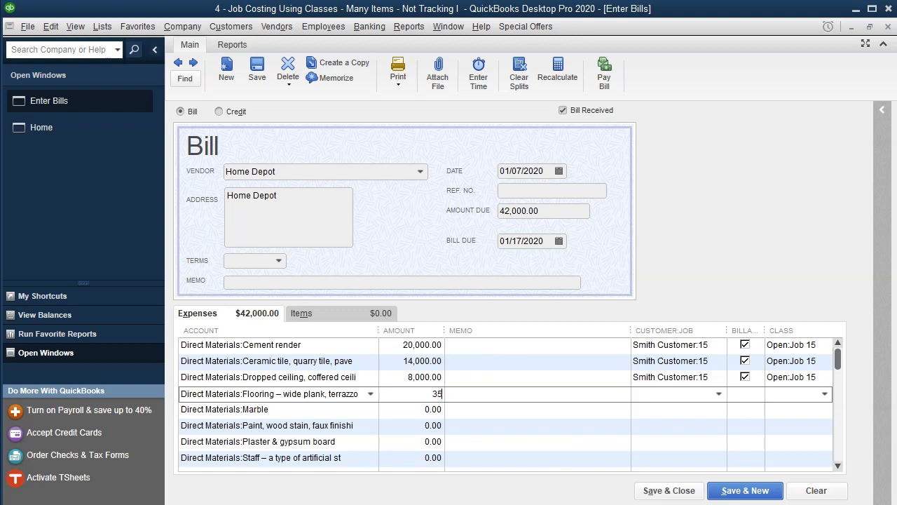
Step: Give the Flooring line an amount of 35,000, customer job Smith Customer:15 and class Open:Job 15
key("Tab")
type("Smith Customer:15")
key("Tab")
type("15")
key("Tab")
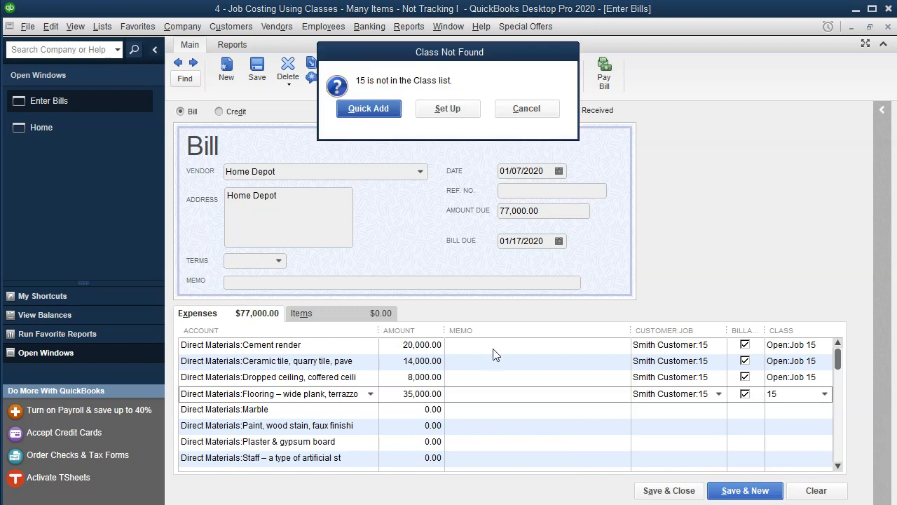
left_click(527, 108)
type("15")
key("Down")
key("Down")
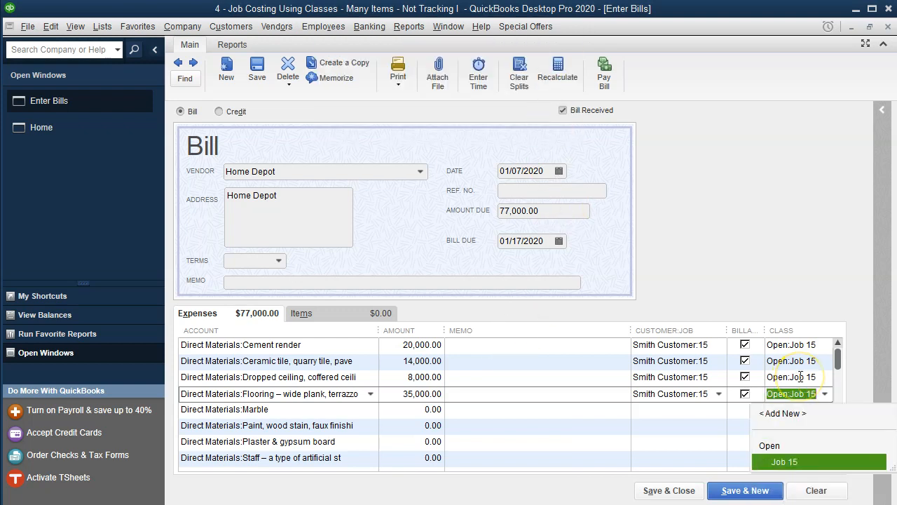
key("Tab")
key("Tab")
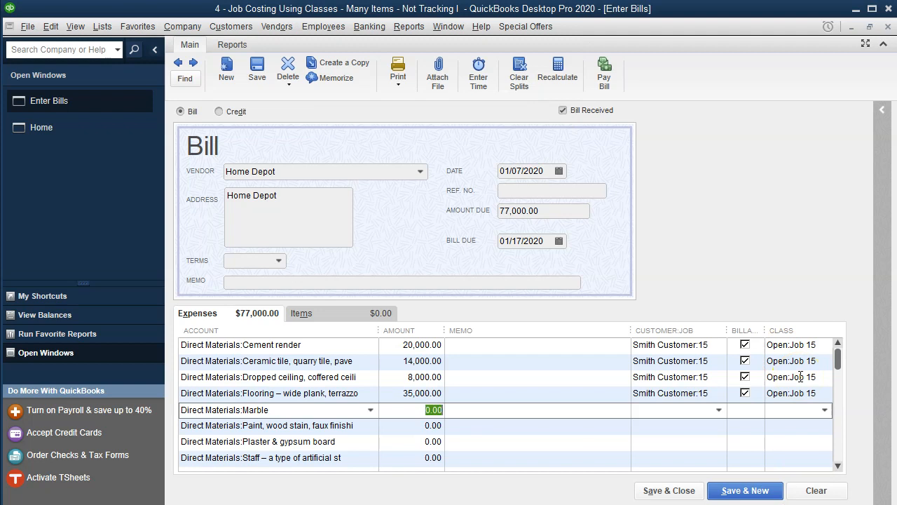
Step: Give the Marble line an amount of 27,000, customer job Smith Customer:15 and class Open:Job 15
key("Tab")
key("Tab")
type("Smith Customer:15")
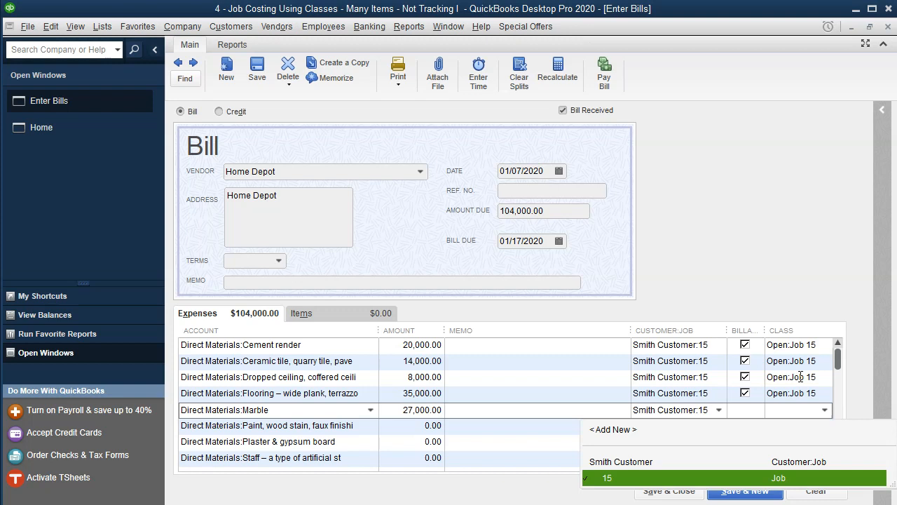
key("Tab")
type("15")
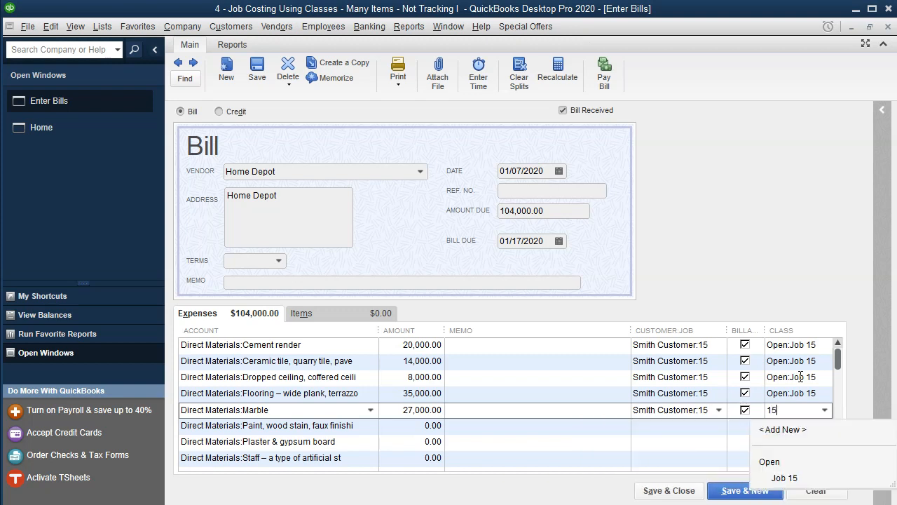
key("Tab")
key("Tab")
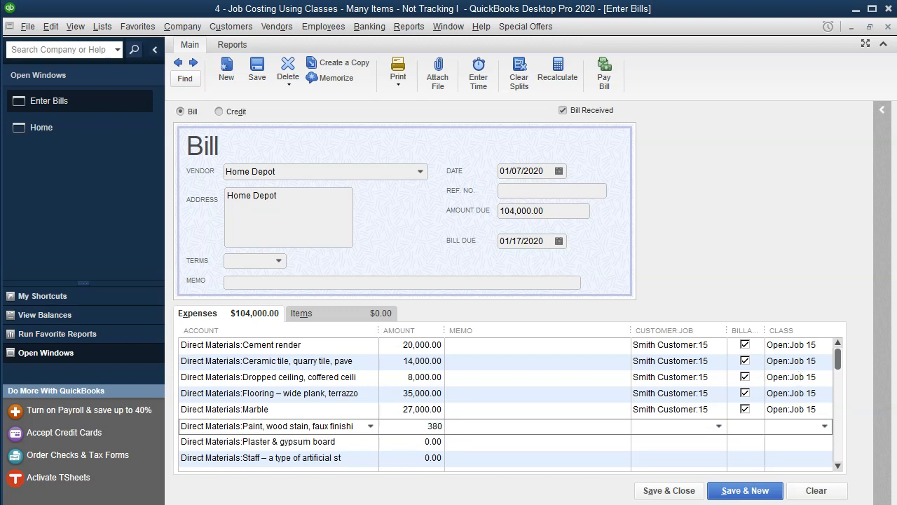
Step: Give the Paint, wood stain line an amount of 38,000, customer job Smith Customer:15 and class Open:Job 15
key("Tab")
type("Smith Customer:15")
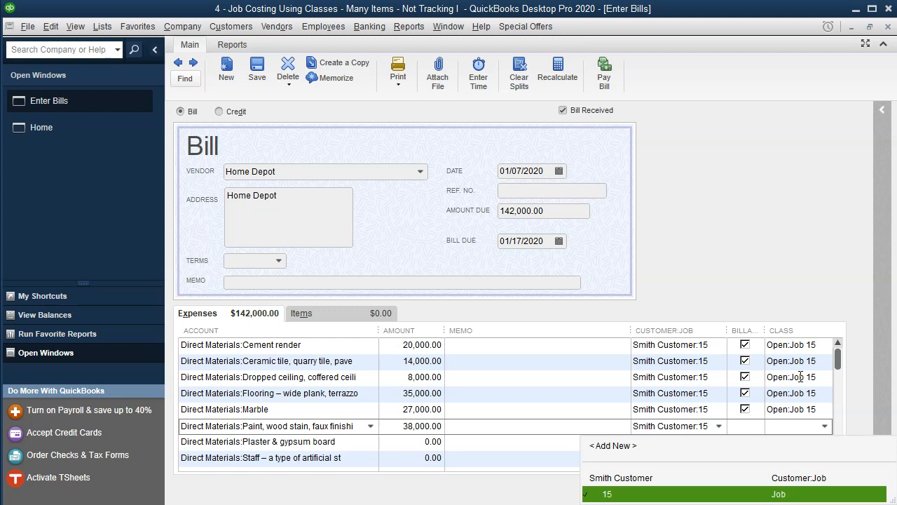
key("Tab")
type("Open:Job 15")
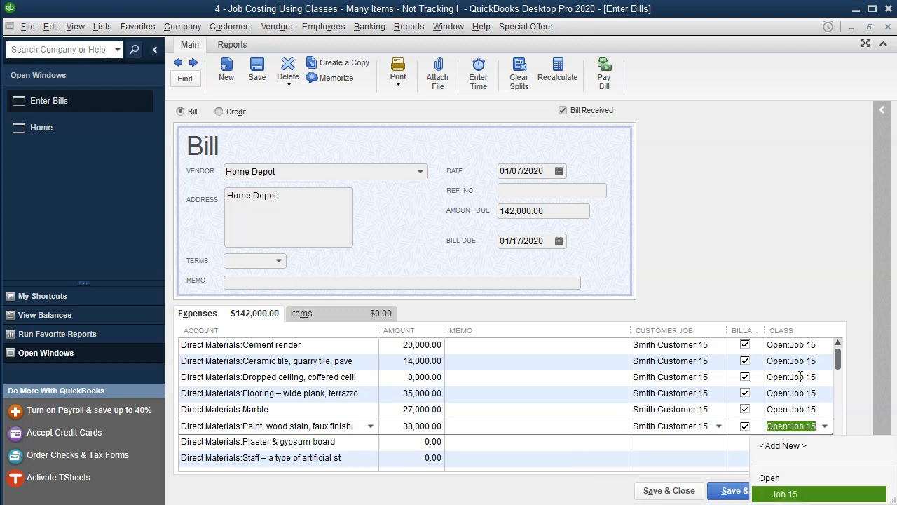
key("Tab")
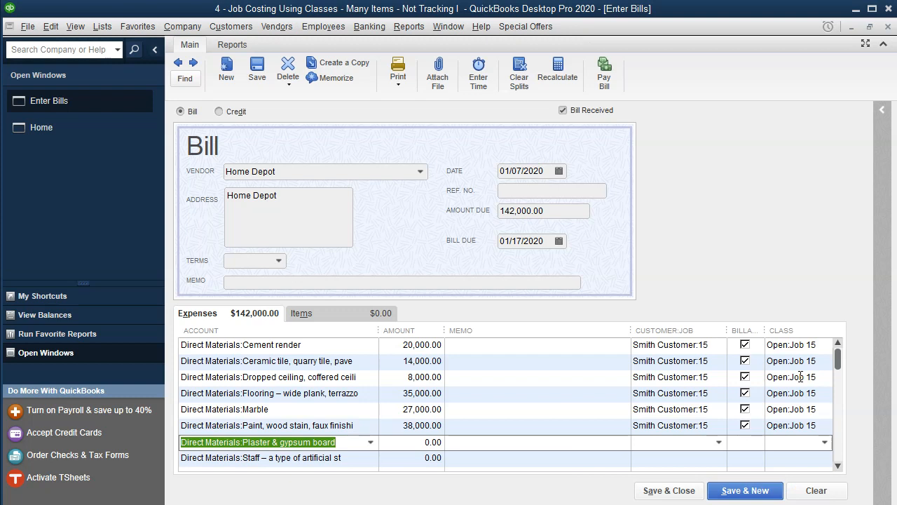
Step: Give the Plaster & gypsum board line an amount of 9,000, customer job Smith Customer:15 and class Open:Job 15
key("Tab")
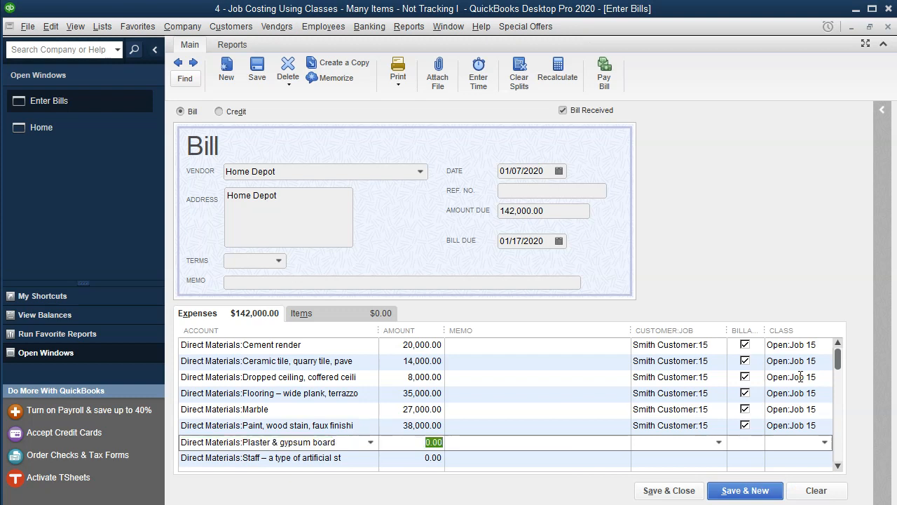
type("9,000")
key("Tab")
key("Tab")
type("Smith Customer:15")
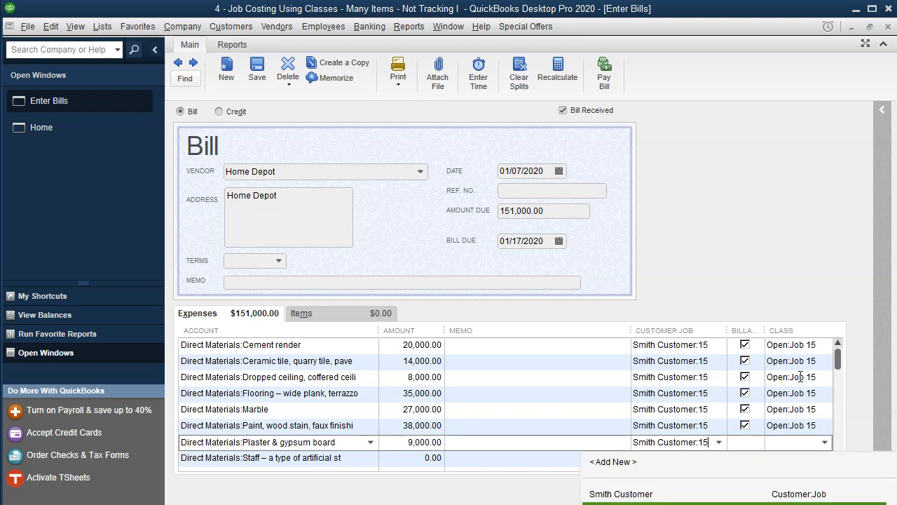
key("Tab")
type("15")
key("Down")
key("Down")
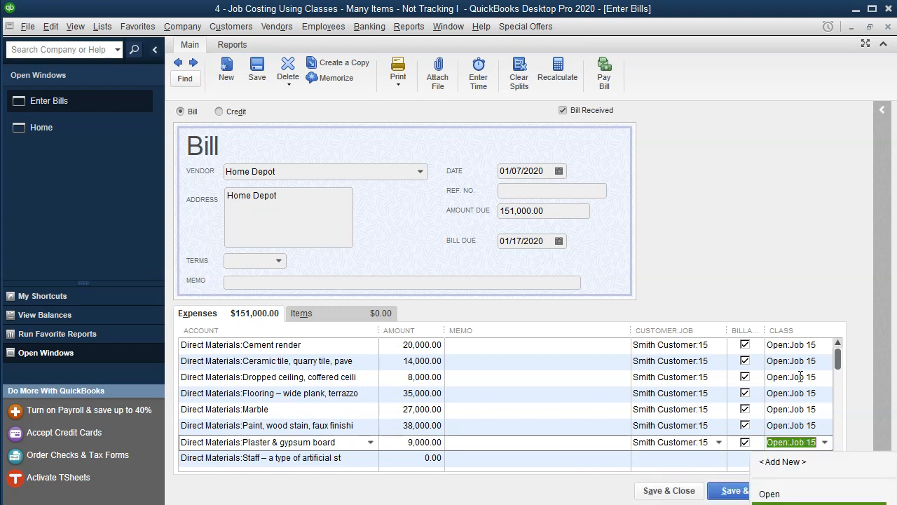
key("Tab")
Step: Give the Staff line an amount of 6,000, customer job Smith Customer:15 and class Open:Job 15
key("Tab")
type("6,000")
key("Tab")
key("Tab")
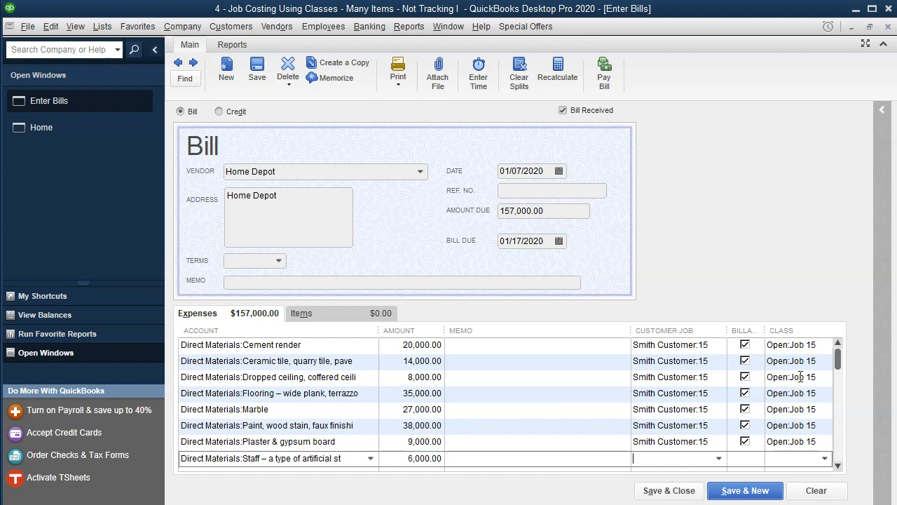
type("Smith Customer:15")
key("Tab")
key("Tab")
type("15")
Step: Give the Wall covering line an amount of 2,000, customer job Smith Customer:15 and class Open:Job 15
key("Tab")
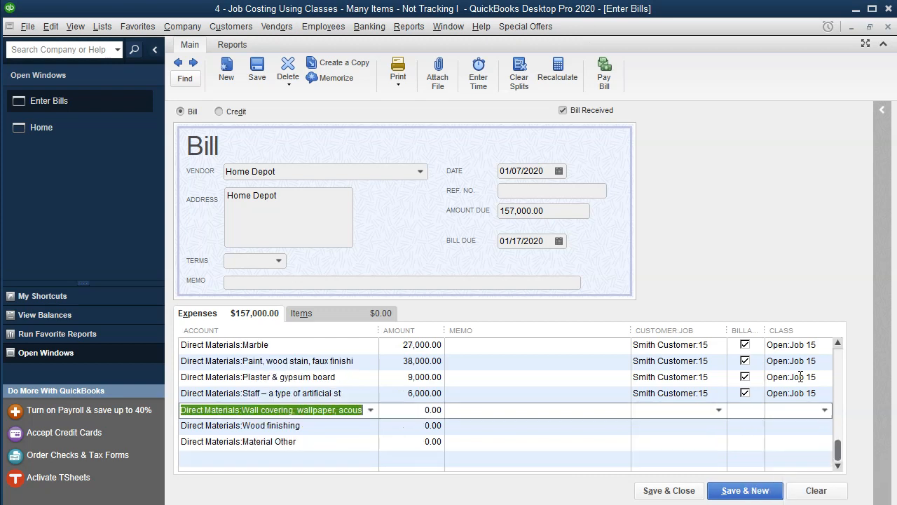
key("Tab")
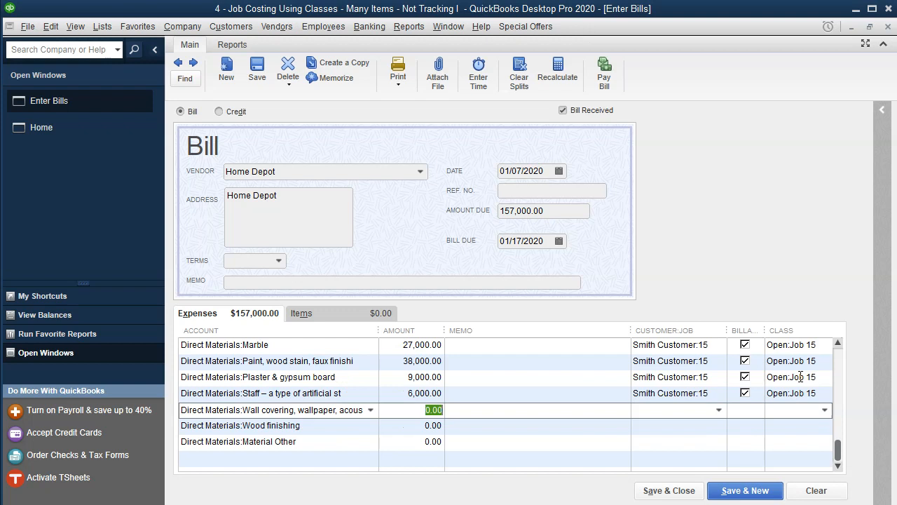
type("2,000")
key("Tab")
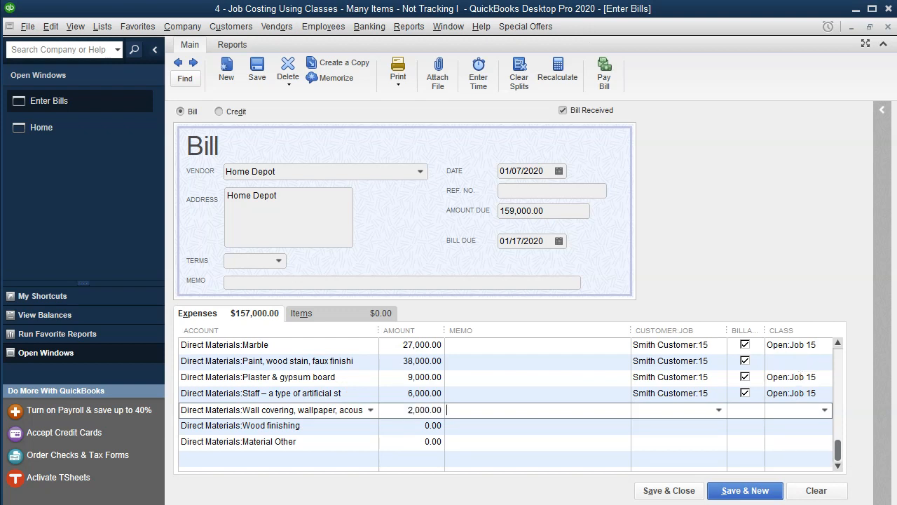
type("stomer:15")
key("Tab")
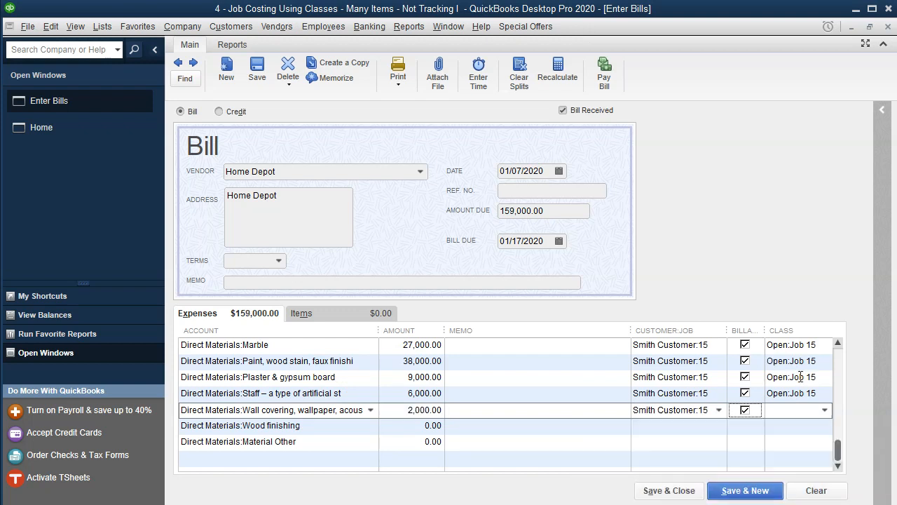
type("15")
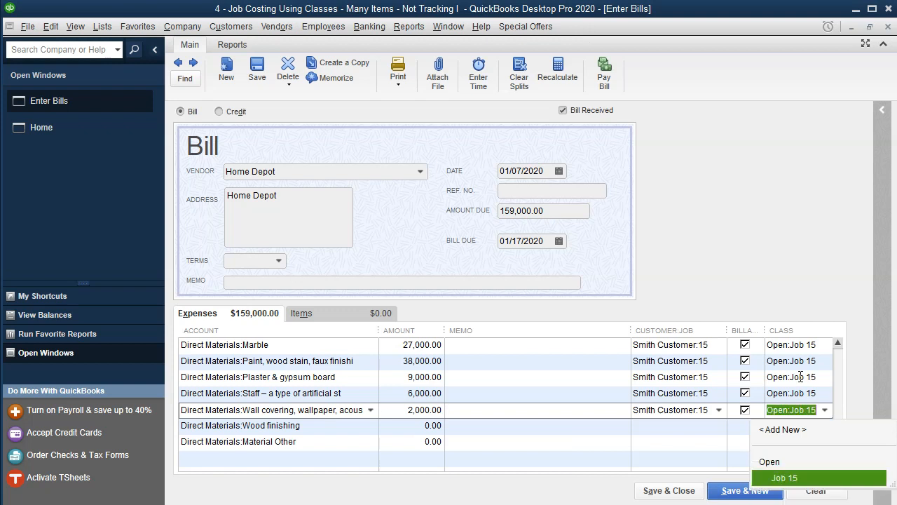
key("Tab")
key("Tab")
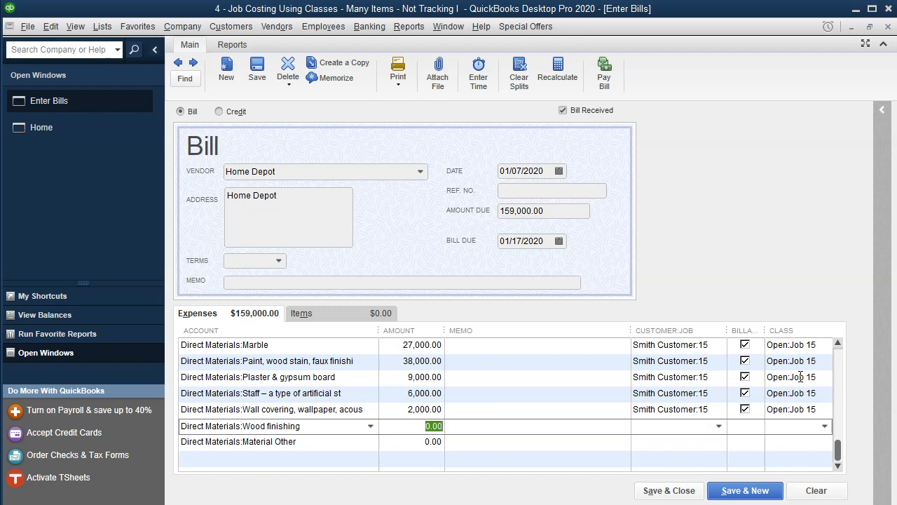
Step: Give the Wood finishing line an amount of 7,000, customer job Smith Customer:15 and class Open:Job 15
type("7,000")
key("Tab")
type("15")
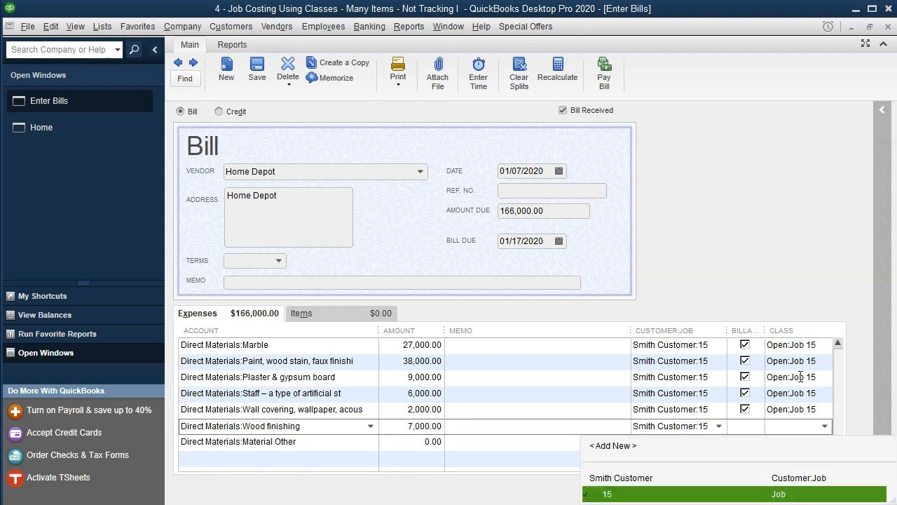
key("Tab")
key("Tab")
type("15")
key("Down")
key("Down")
key("Tab")
key("Tab")
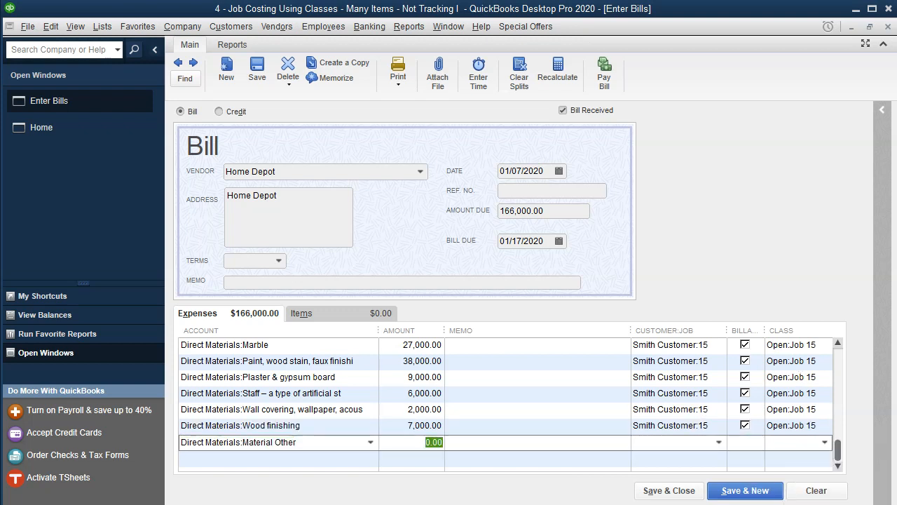
Step: Give the Material Other line the remaining 4,000 calculated from 170,000, customer job Smith Customer:15 and class Open:Job 15
key("alt+Tab")
key("alt+Tab")
left_click(440, 442)
type("170,000.00 - 166000")
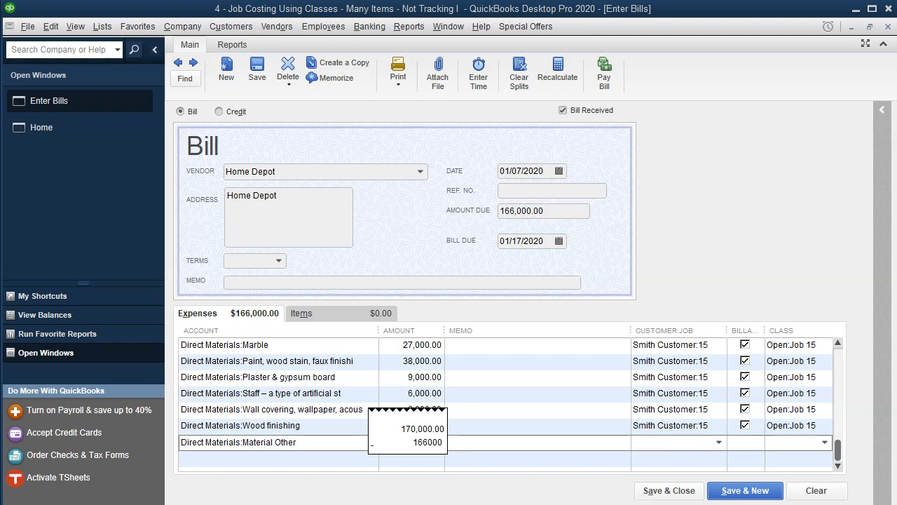
key("Return")
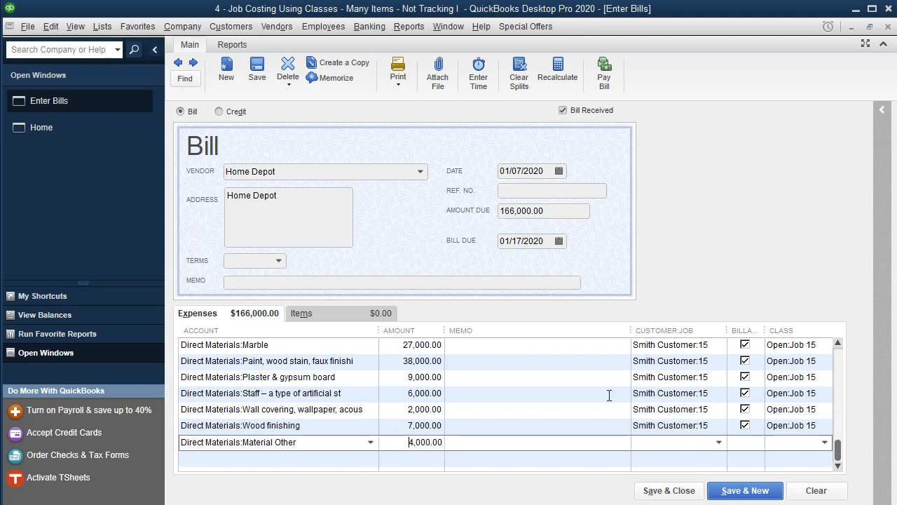
key("Tab")
type("s")
key("Tab")
type("15")
key("Down")
key("Down")
key("Tab")
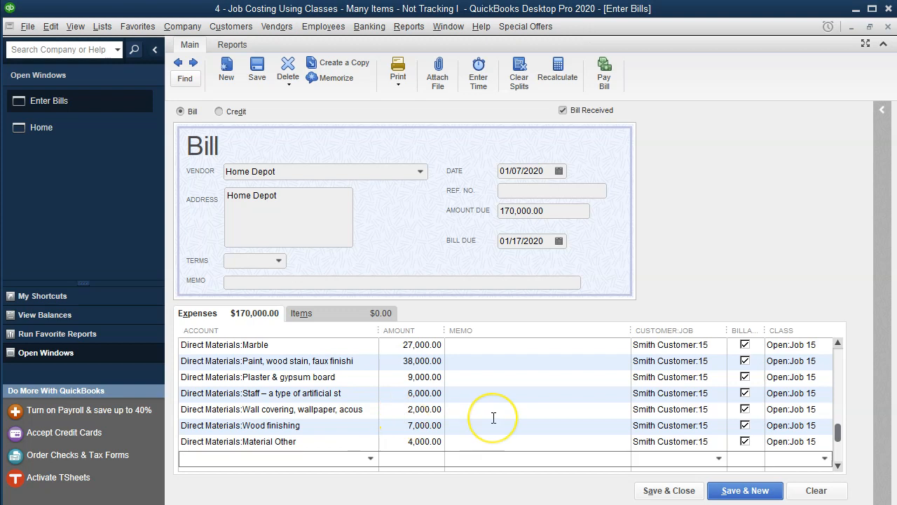
Step: Copy the Cement render material name into the Cement render line's memo
scroll(493, 418, "up", 1)
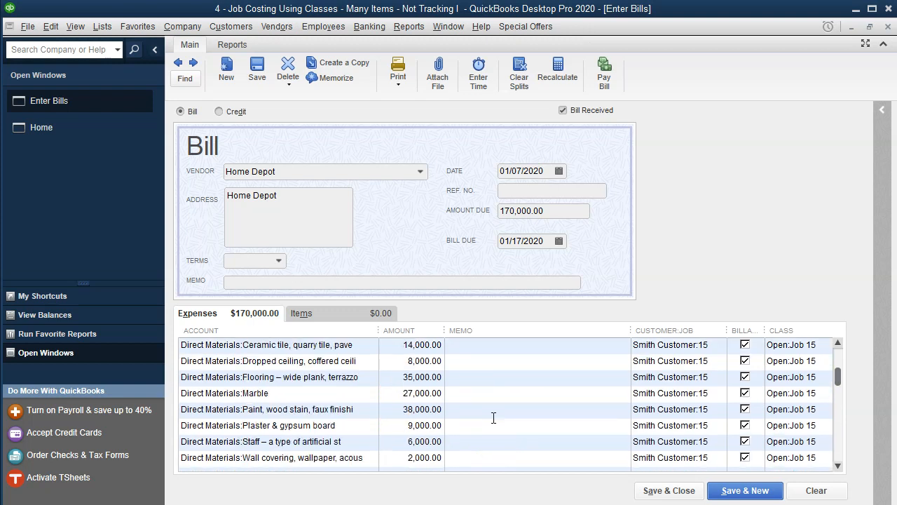
scroll(493, 417, "up", 1)
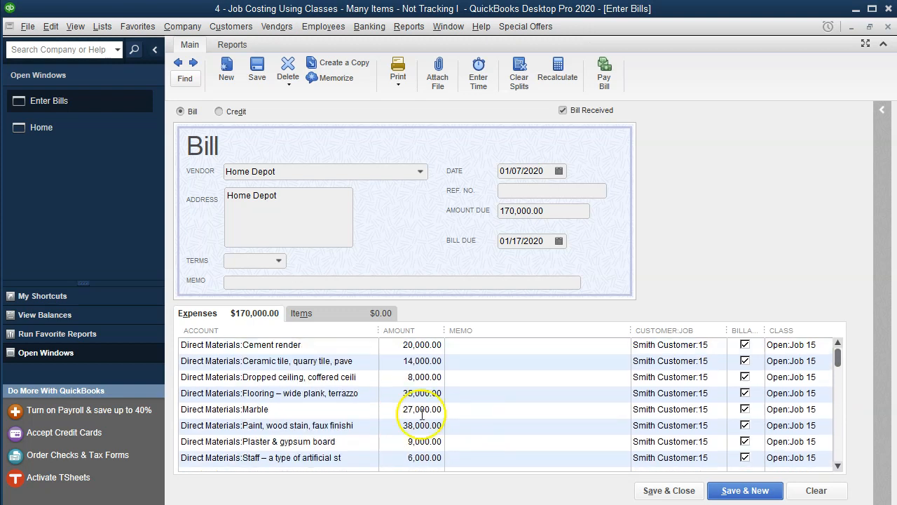
left_click(300, 345)
left_click_drag(334, 346, 237, 347)
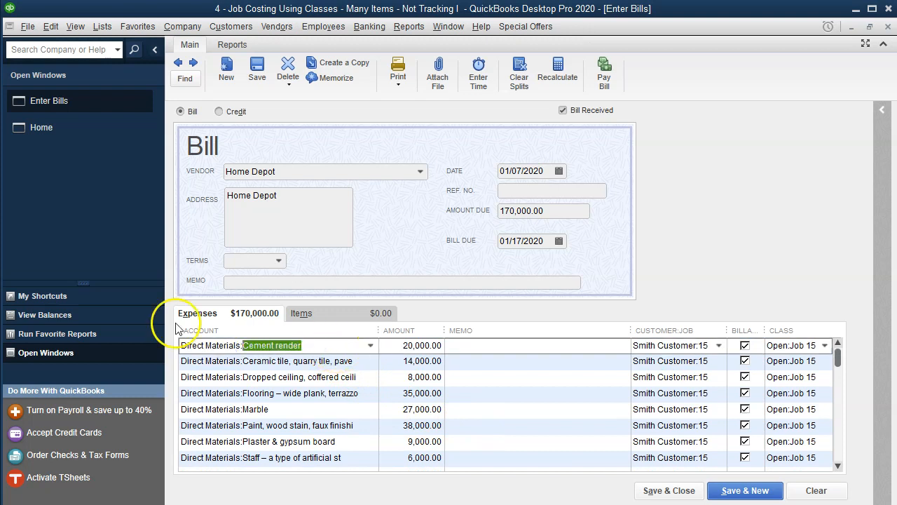
key("ctrl+c")
left_click(464, 345)
key("ctrl+v")
Step: Copy the Ceramic tile and Dropped ceiling material names into their lines' memos
left_click_drag(354, 361, 238, 365)
left_click(531, 359)
key("ctrl+v")
left_click_drag(356, 378, 240, 377)
key("ctrl+c")
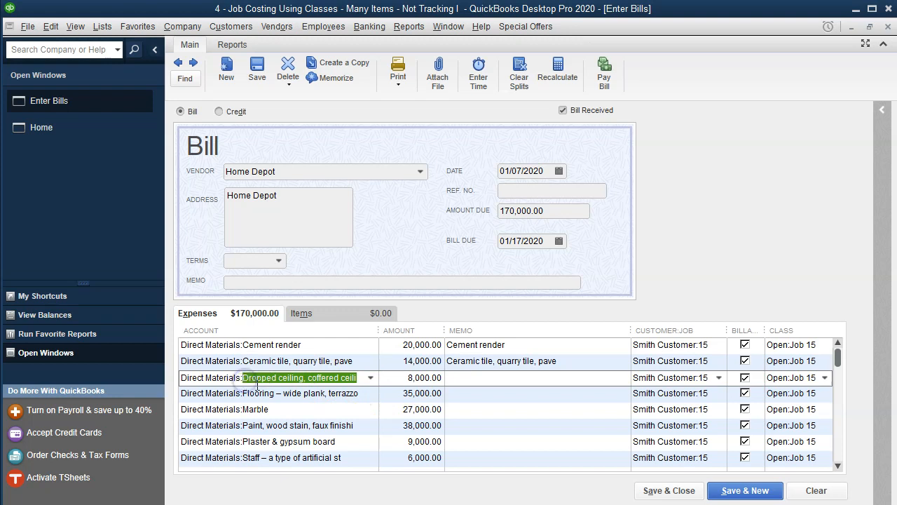
left_click(499, 377)
key("ctrl+v")
Step: Copy the Flooring – wide plank, terrazzo material name into the Flooring line's memo
left_click_drag(357, 393, 286, 401)
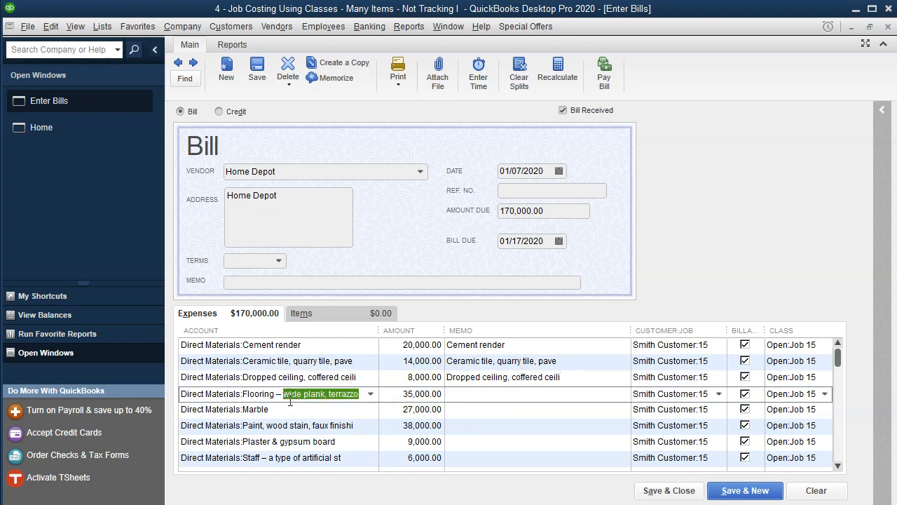
left_click(326, 394)
left_click_drag(358, 394, 243, 393)
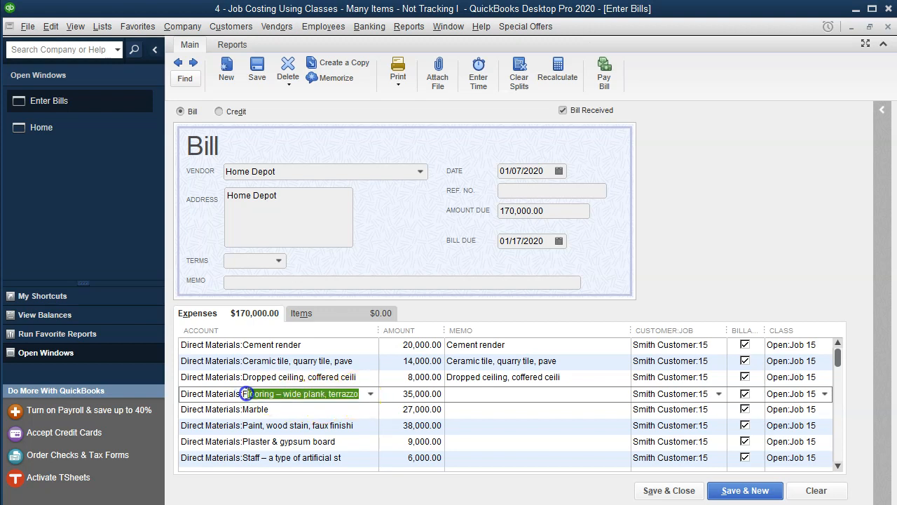
key("ctrl+c")
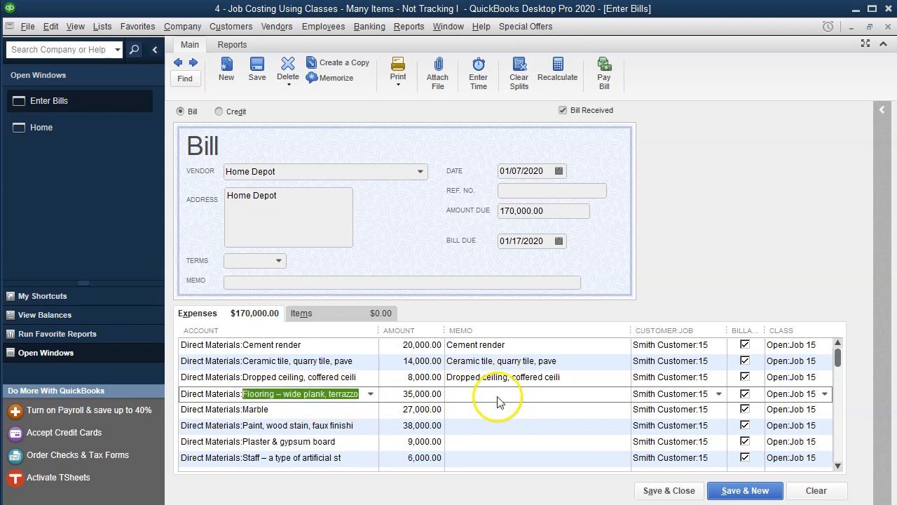
left_click(465, 393)
key("ctrl+v")
left_click(363, 409)
left_click_drag(364, 410, 246, 410)
key("ctrl+v")
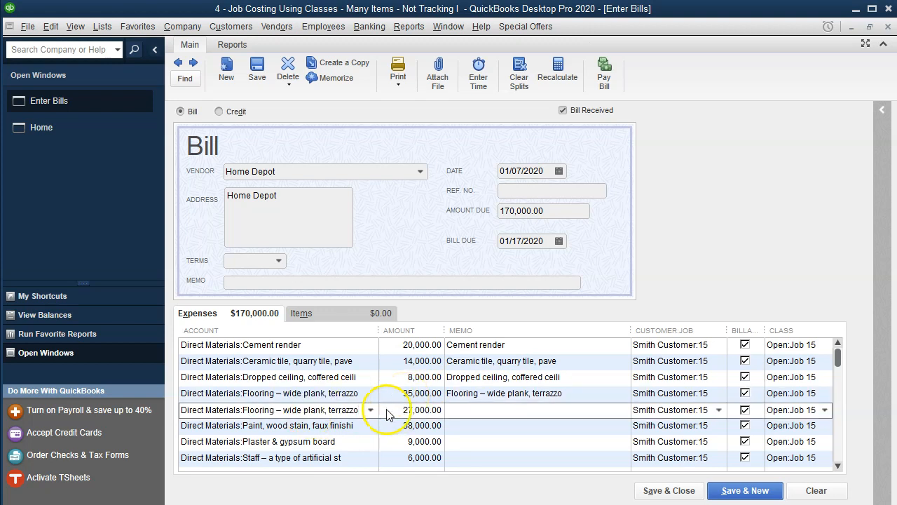
key("Tab")
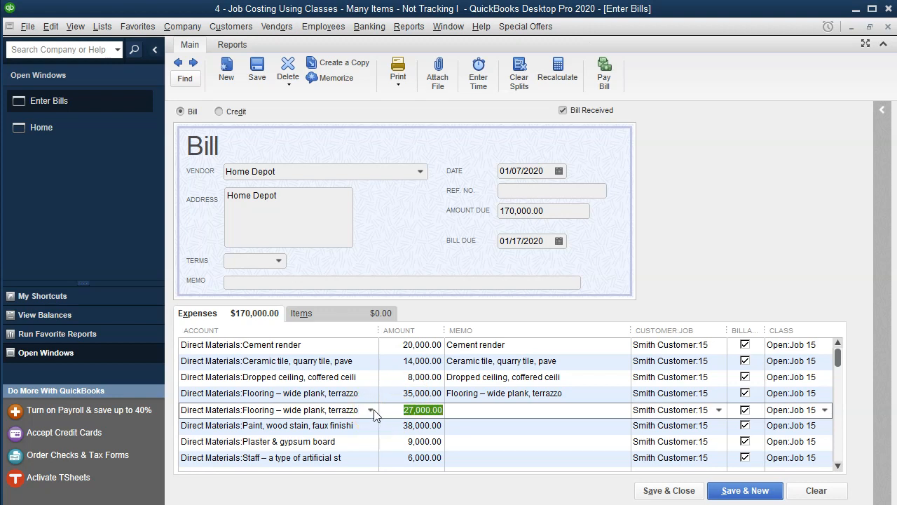
left_click(370, 410)
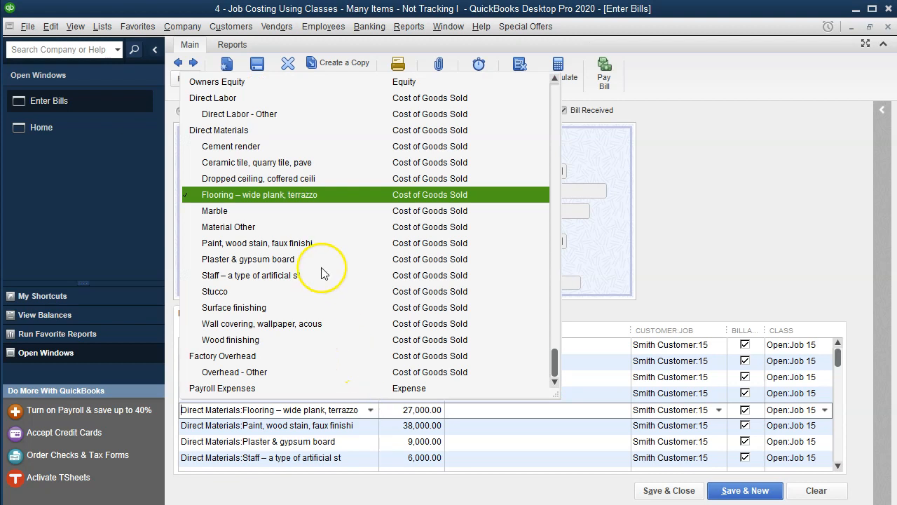
left_click(277, 196)
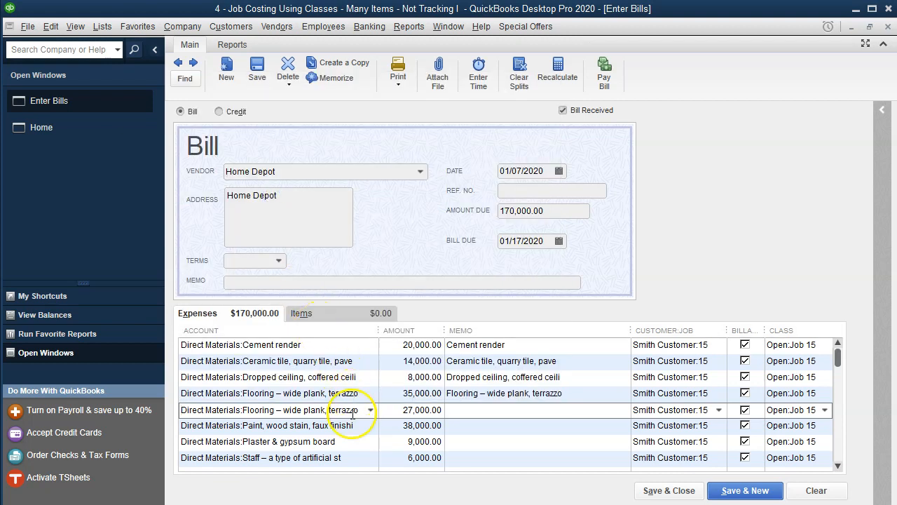
left_click_drag(358, 410, 249, 411)
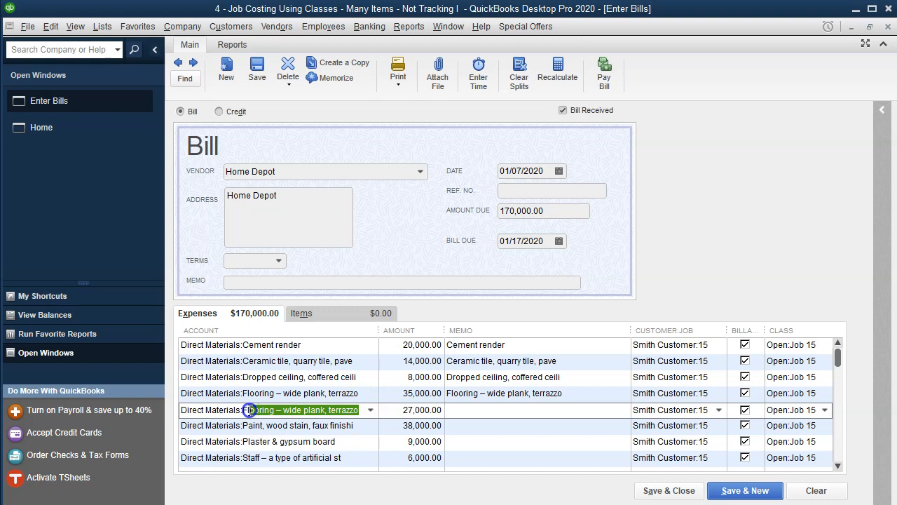
left_click(370, 410)
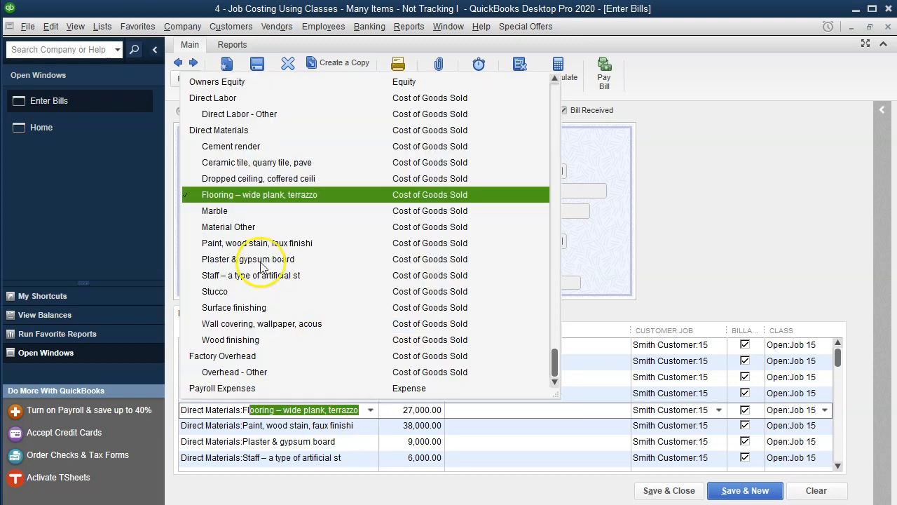
left_click(231, 210)
Step: Copy the Marble and Paint, wood stain, faux finishi material names into their lines' memos
left_click_drag(294, 410, 242, 409)
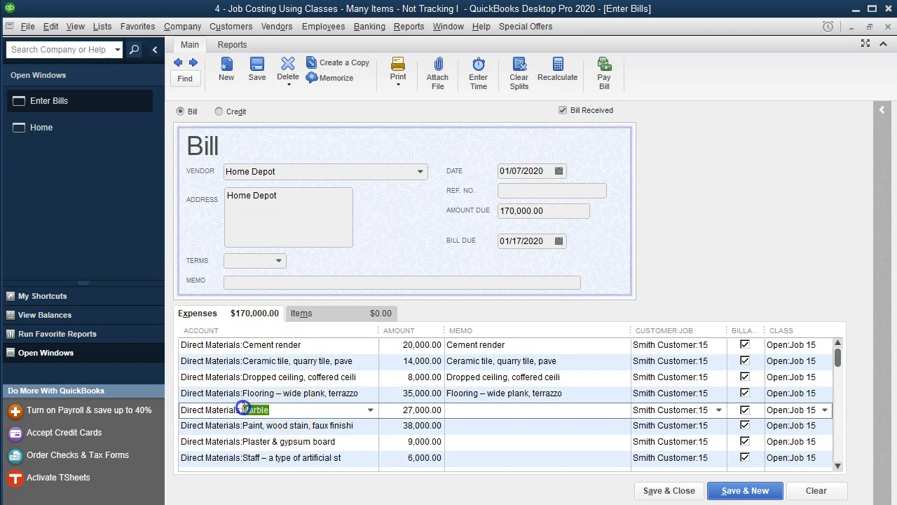
left_click(491, 409)
key("ctrl+v")
left_click(365, 425)
left_click_drag(365, 425, 244, 425)
key("ctrl+c")
left_click(494, 425)
key("ctrl+v")
Step: Copy the Plaster & gypsum board and Staff – a type of artificial st material names into their lines' memos
left_click_drag(335, 442, 243, 435)
key("ctrl+c")
left_click(465, 443)
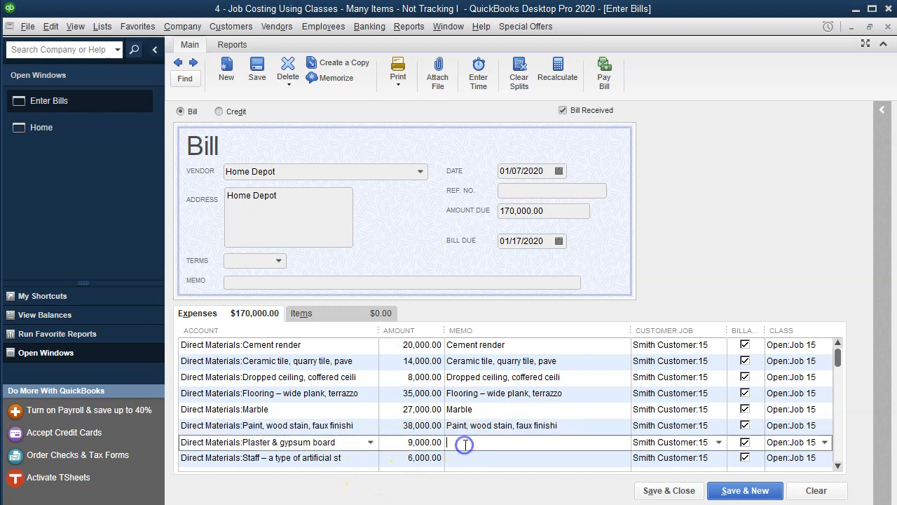
key("ctrl+v")
scroll(386, 392, "down", 1)
left_click(340, 410)
left_click_drag(340, 411, 243, 411)
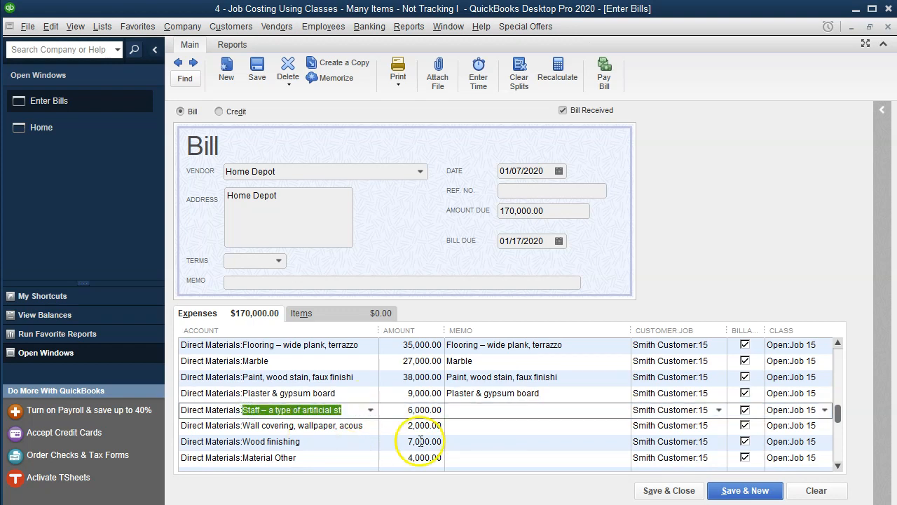
left_click(467, 414)
key("ctrl+v")
Step: Copy the Wall covering, wallpaper, acous and Wood finishing material names into their lines' memos
left_click_drag(361, 426, 246, 428)
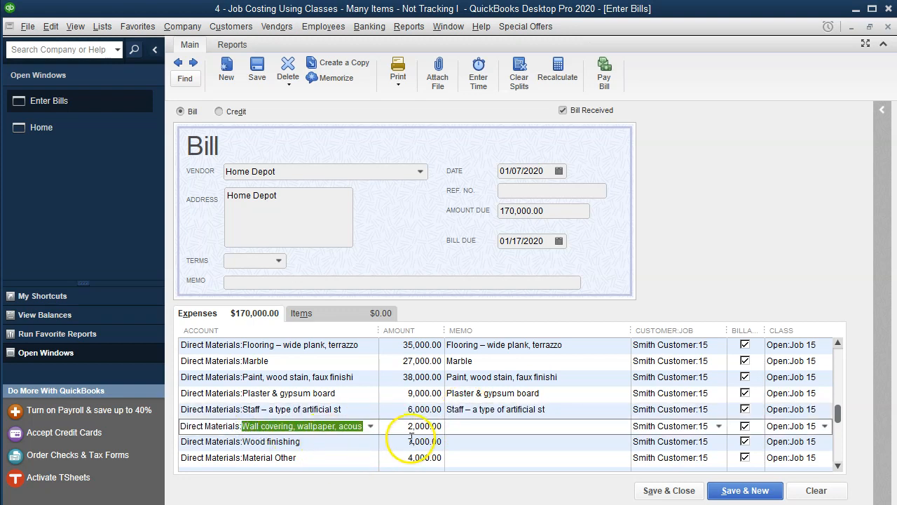
left_click(461, 426)
key("ctrl+v")
left_click_drag(302, 442, 241, 443)
key("ctrl+c")
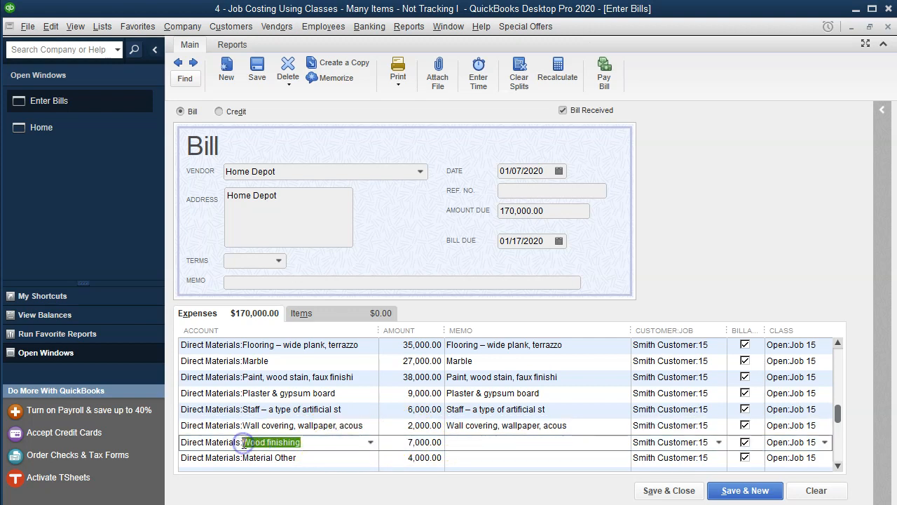
left_click(463, 442)
key("ctrl+v")
Step: Copy the Material Other name into its line's memo and save and close the bill
scroll(346, 419, "down", 1)
left_click_drag(297, 425, 246, 426)
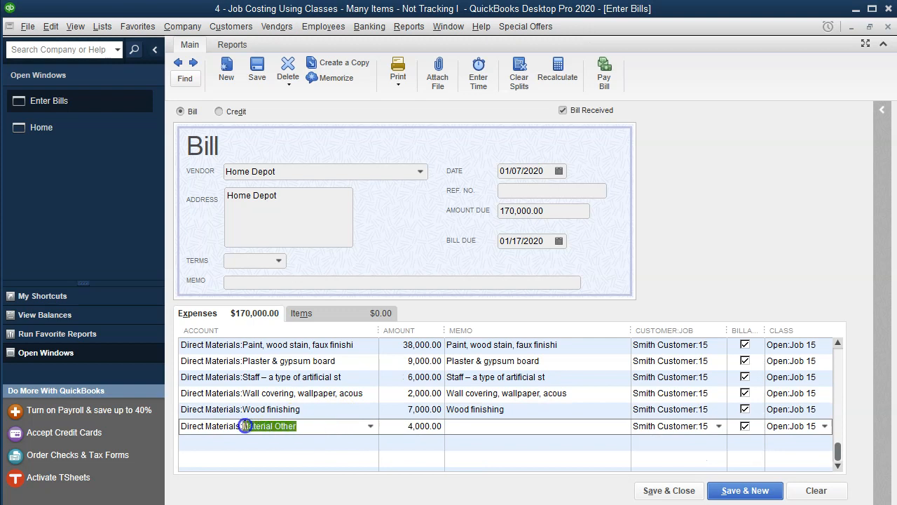
key("ctrl+c")
left_click(455, 430)
key("ctrl+v")
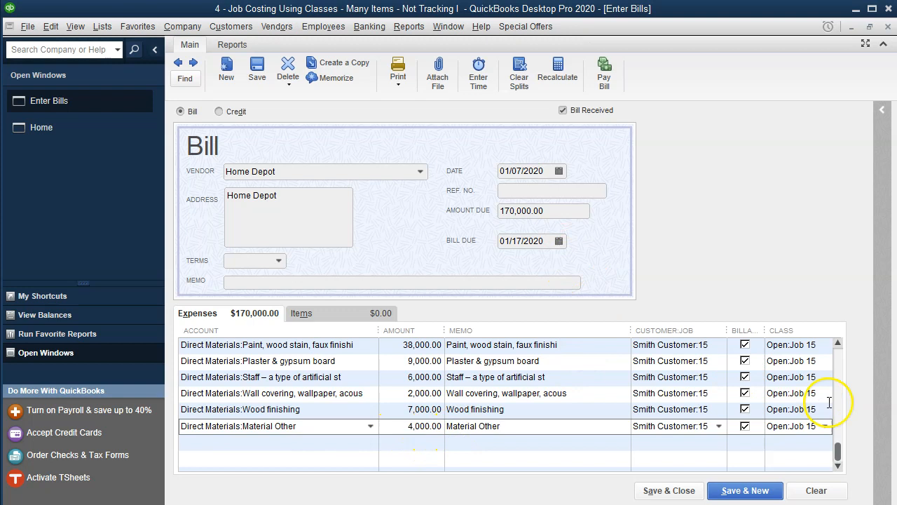
left_click(669, 491)
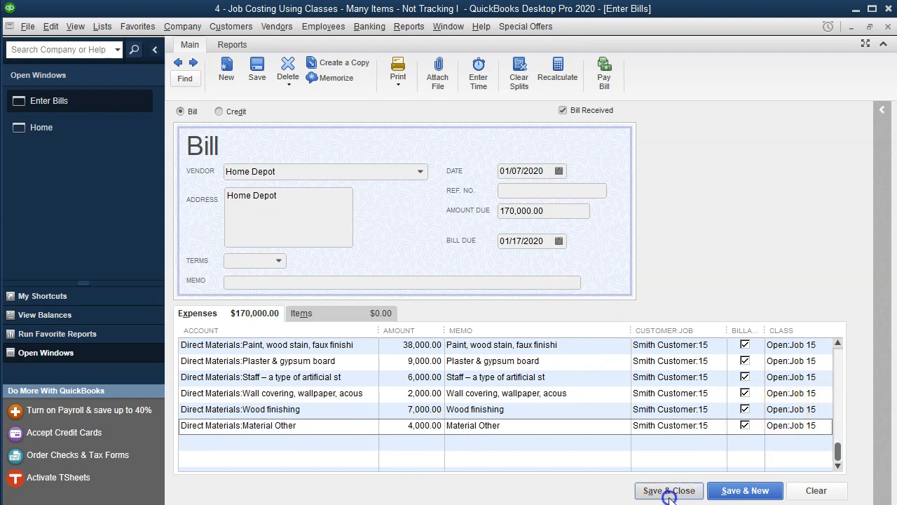
Step: Review the Job 16 direct materials column and total in the Excel worksheet
left_click(420, 149)
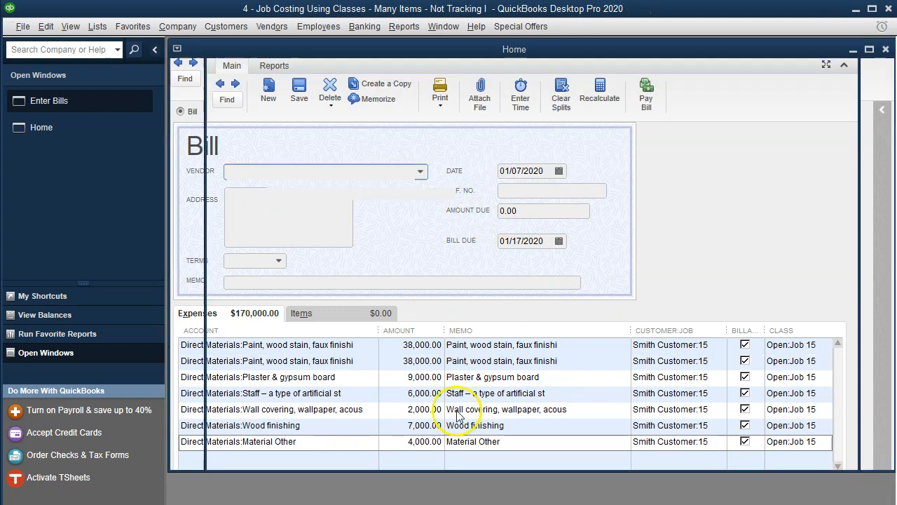
key("alt+Tab")
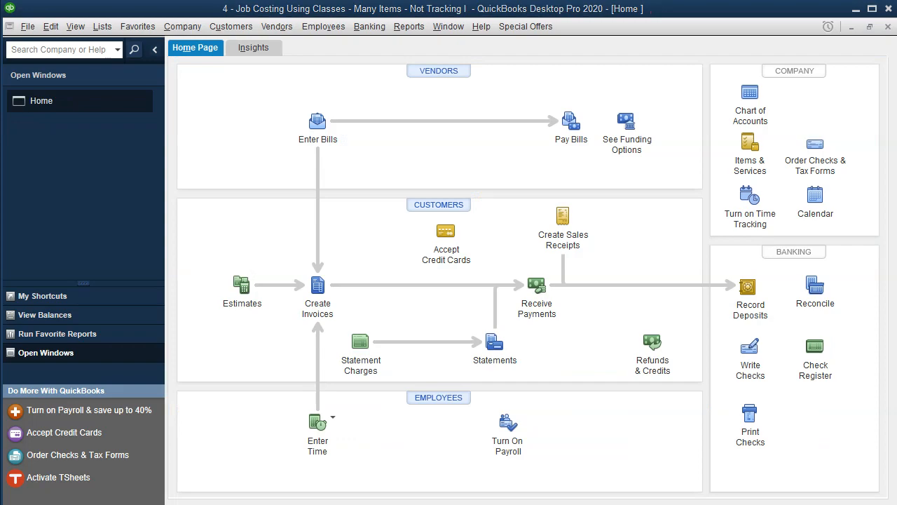
scroll(507, 396, "down", 4)
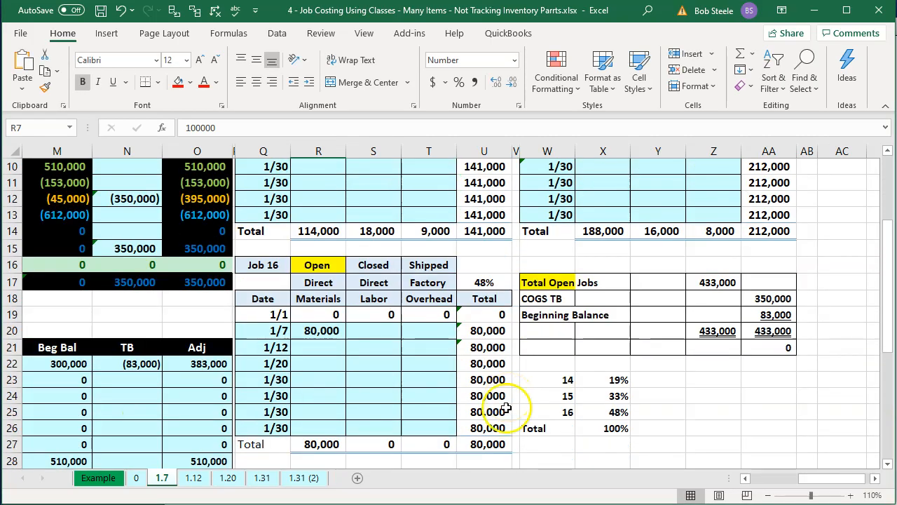
left_click(323, 444)
key("alt+Tab")
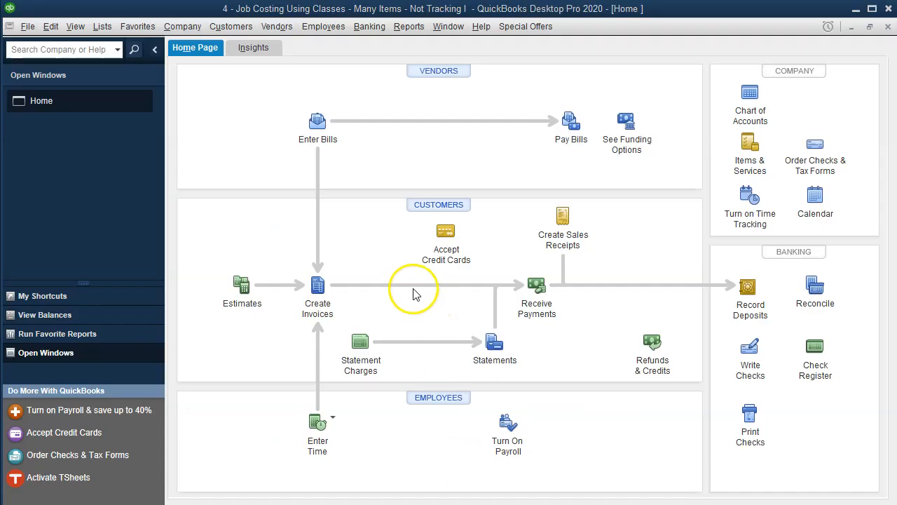
Step: Open a new bill for vendor Home Depot
left_click(317, 123)
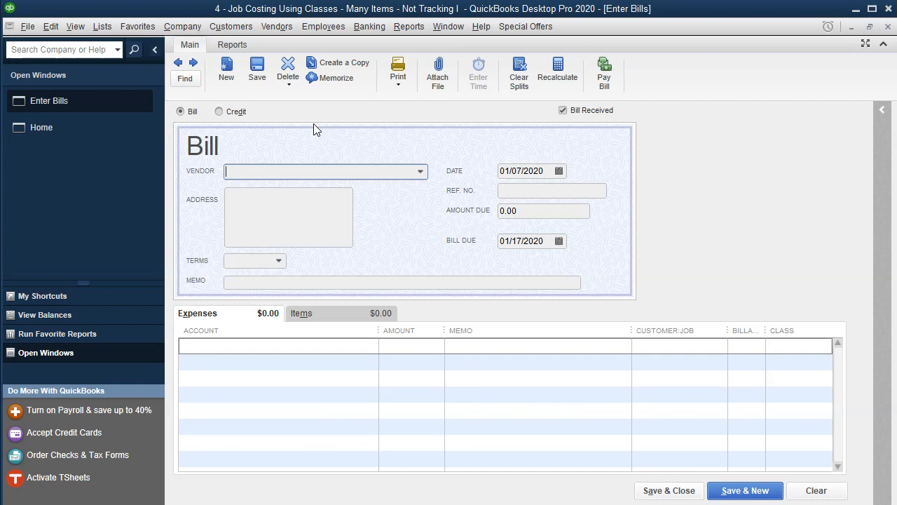
type("h")
key("Tab")
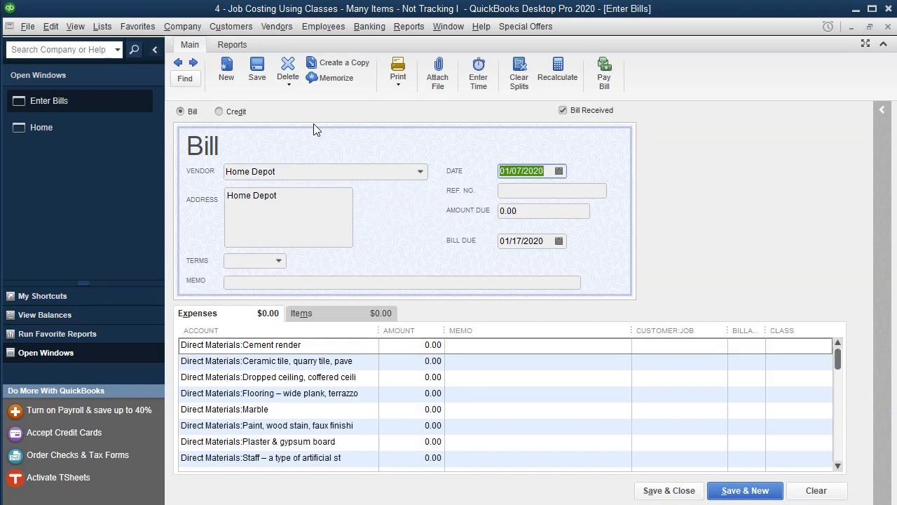
Step: Give the Cement render line 20,000, customer job Smith Customer:16 and class Open:Job 16
left_click(417, 344)
type("20")
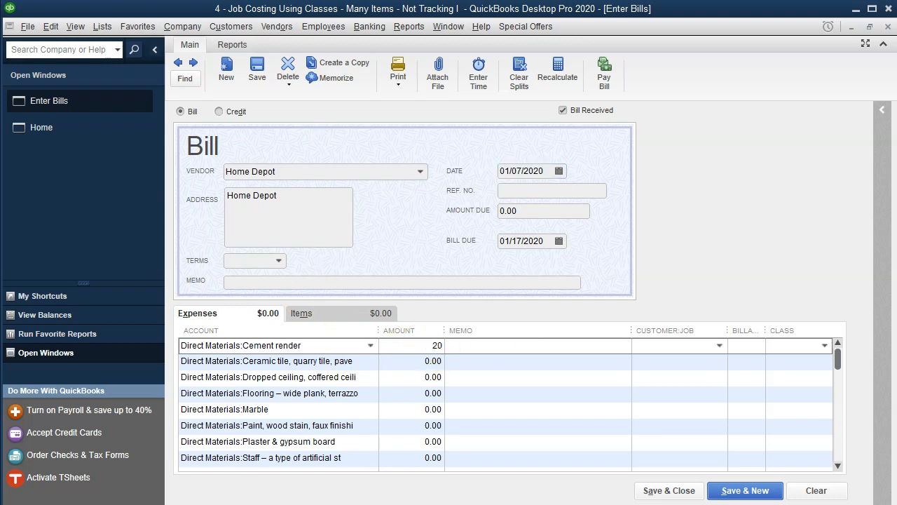
key("Tab")
key("Tab")
type("Smith Customer:16")
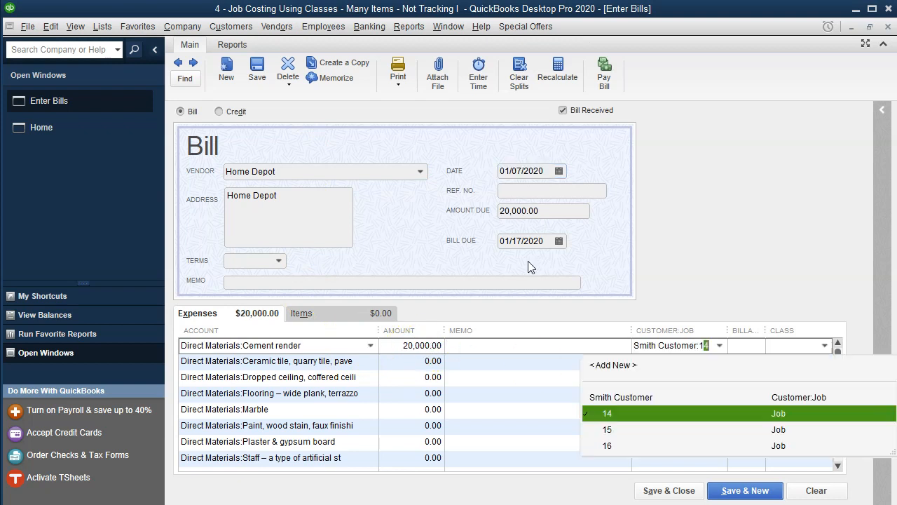
key("Tab")
type("16")
key("Down")
key("Down")
key("Tab")
Step: Give the Ceramic tile line 15,000, customer job Smith Customer:16 and class Open:Job 16
key("Tab")
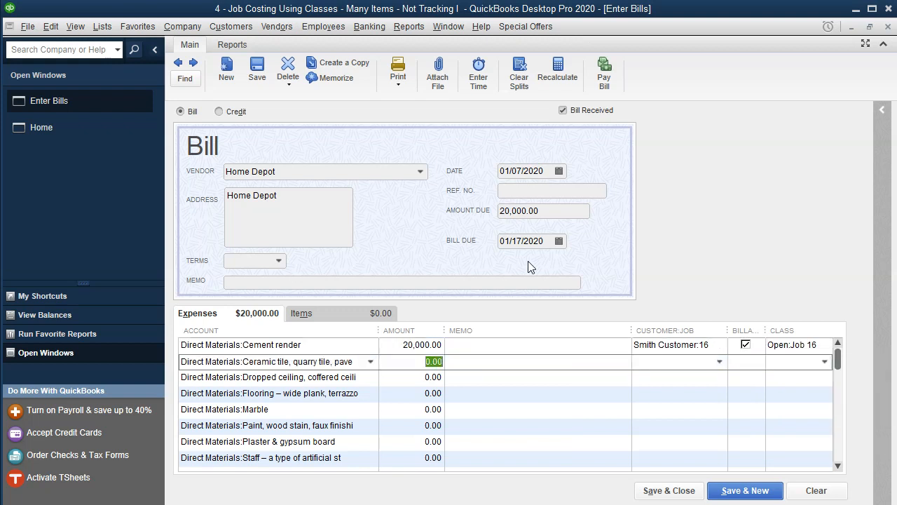
type("15")
key("Tab")
key("Tab")
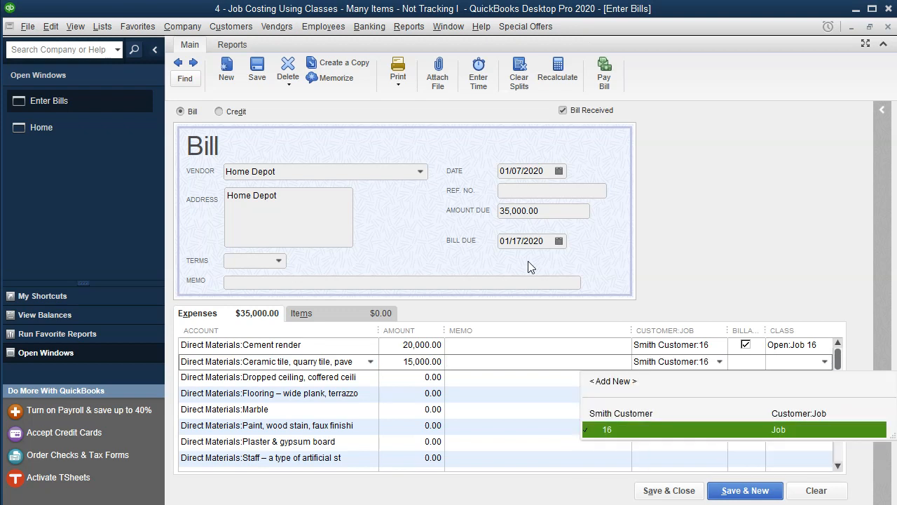
key("Tab")
type("16")
key("Down")
key("Down")
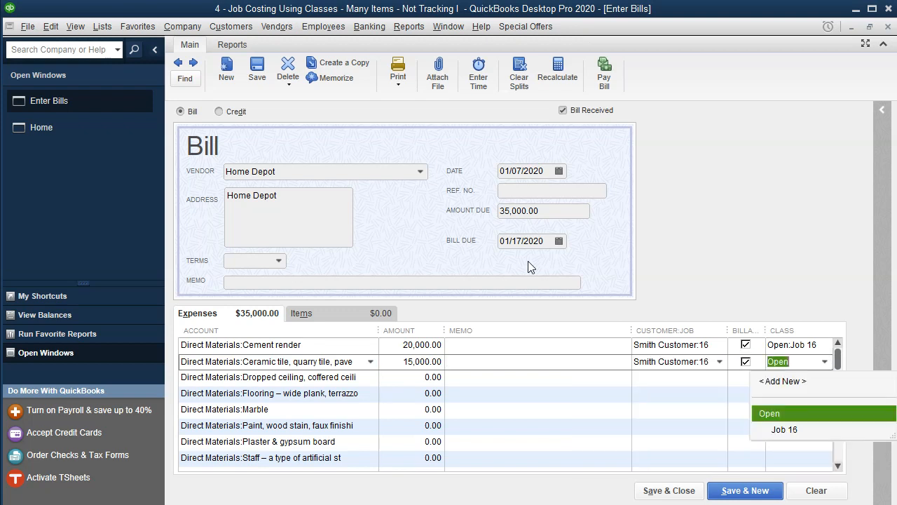
key("Tab")
Step: Give the Dropped ceiling line 10,000, customer job Smith Customer:16 and class Open:Job 16
key("Tab")
type("10")
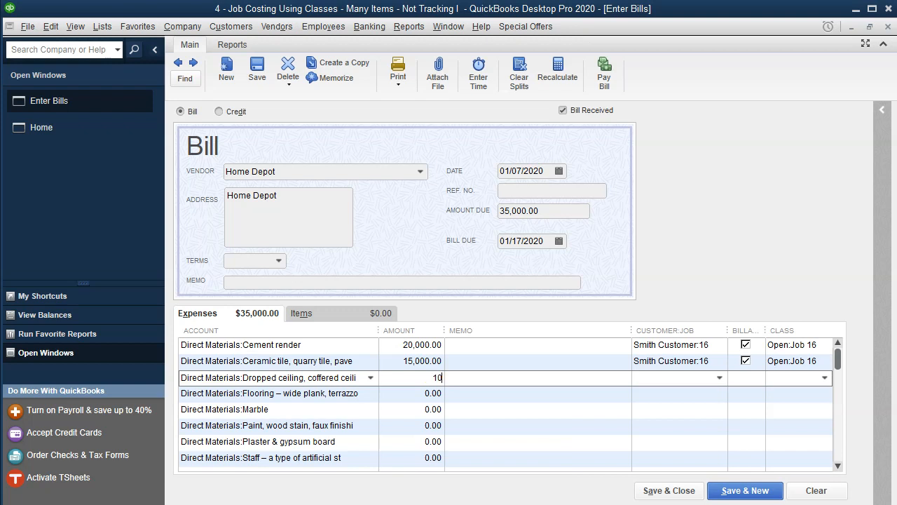
type(",000")
key("Tab")
key("Tab")
left_click(693, 367)
left_click(691, 379)
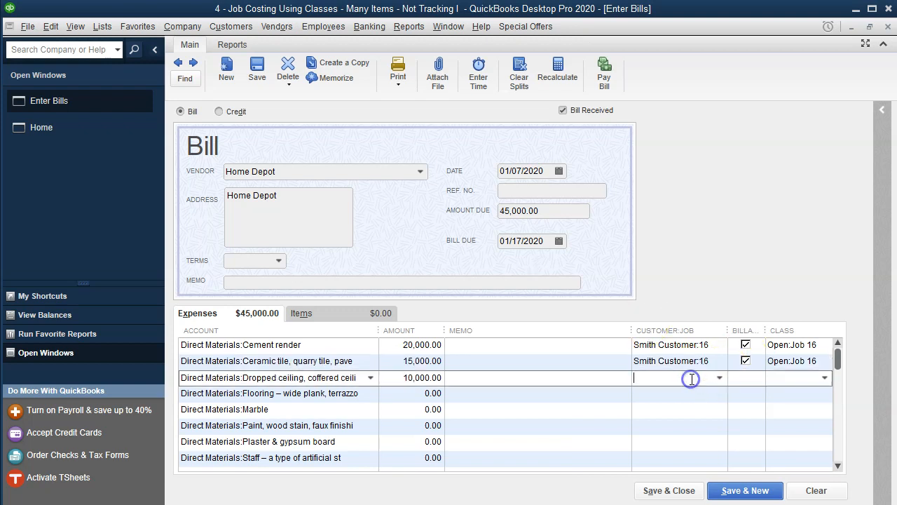
type("s")
key("Tab")
type("16")
key("Tab")
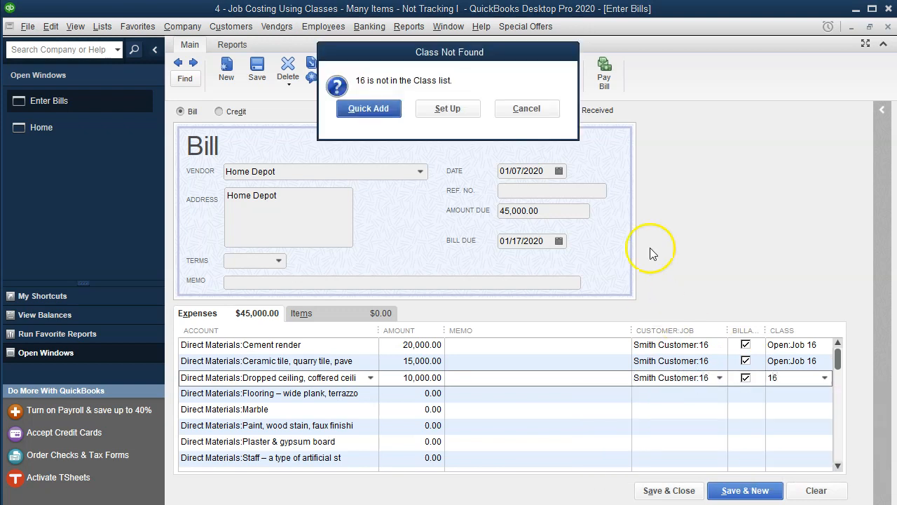
left_click(452, 107)
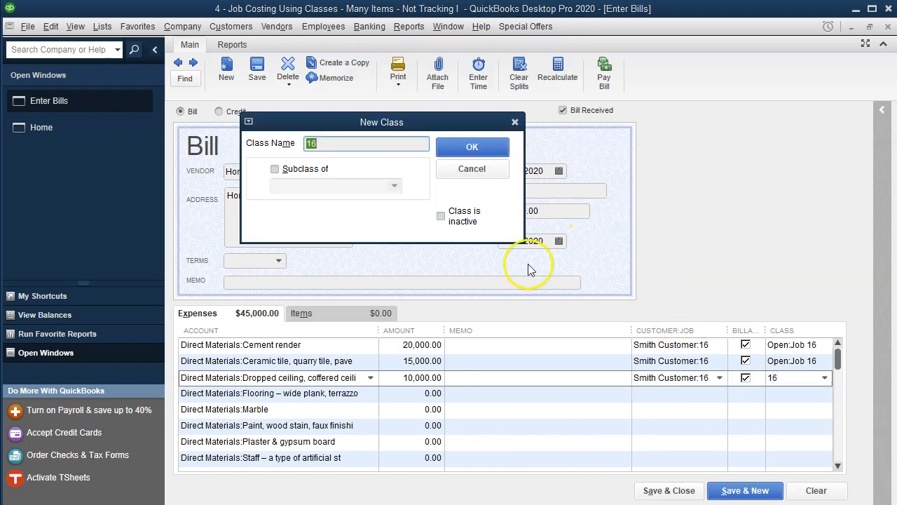
left_click(479, 146)
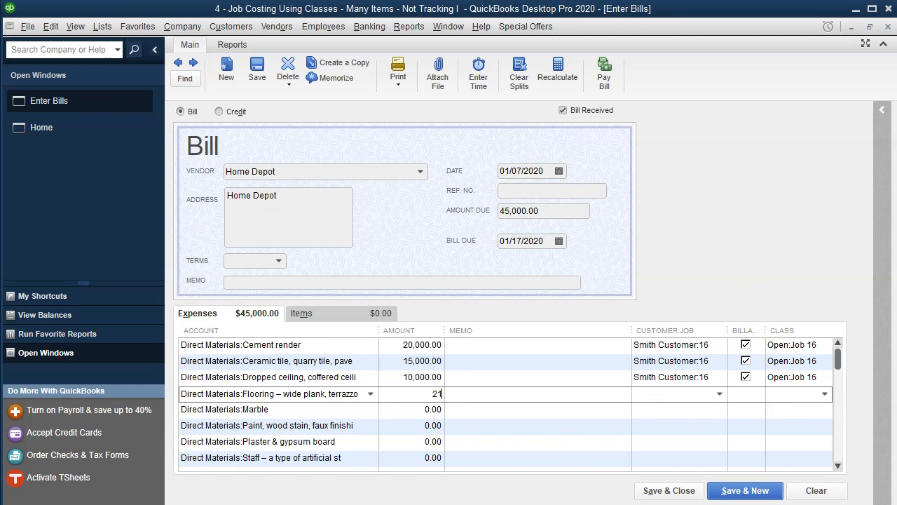
Step: Give the Flooring line 21,000, customer job Smith Customer:16 and class Open:Job 16
type("21000")
key("Tab")
type("Smith Customer:16")
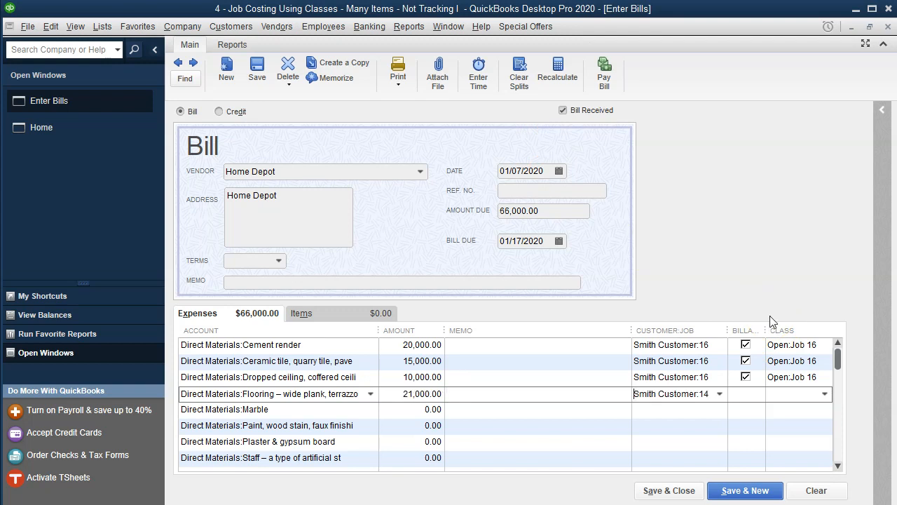
key("Tab")
key("Tab")
type("Open:Job 16")
key("Tab")
Step: Give the Marble line 11,000, customer job Smith Customer:16 and class Open:Job 16
key("Tab")
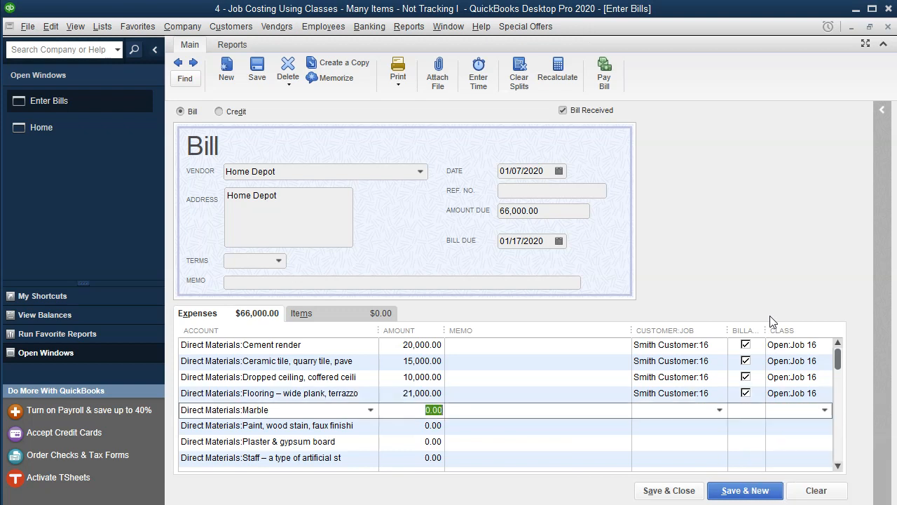
key("Tab")
key("Tab")
type("Smith Customer:16")
key("Tab")
key("Tab")
type("16")
key("Down")
key("Down")
key("Tab")
key("Tab")
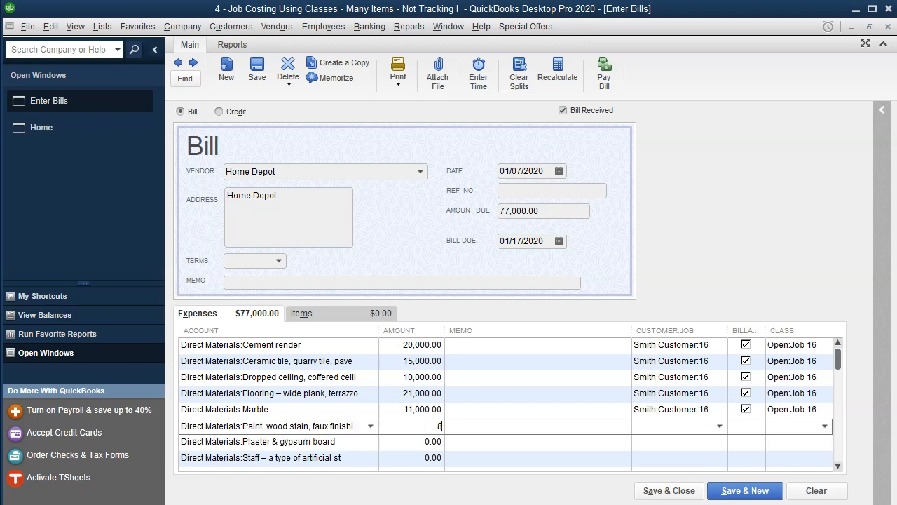
Step: Give the Paint line 3,000 calculated as 80,000 minus 77,000, customer job Smith Customer:16 and class Open:Job 16
type("80000-")
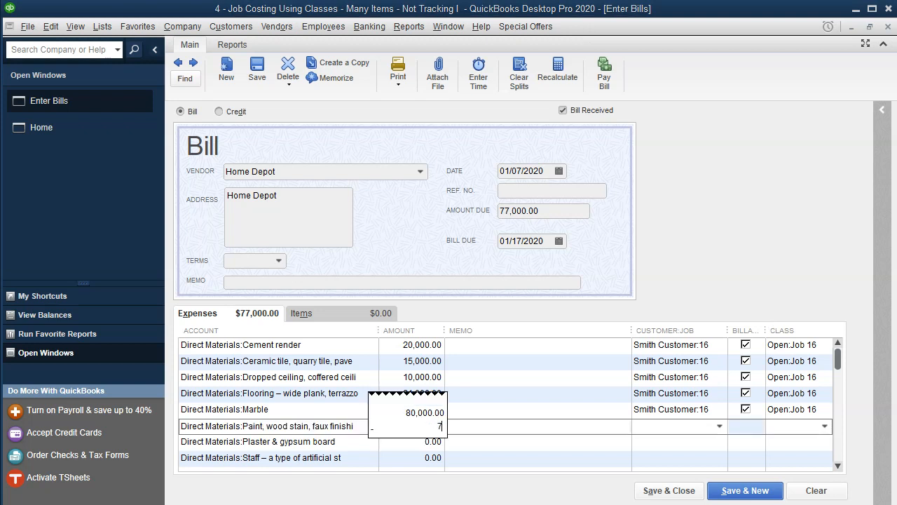
type("77000")
key("Return")
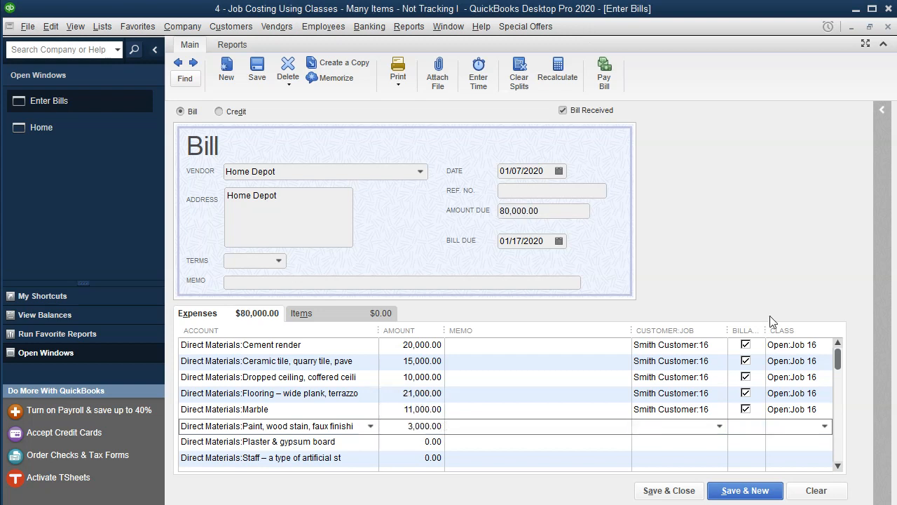
type("s")
key("Tab")
type("16")
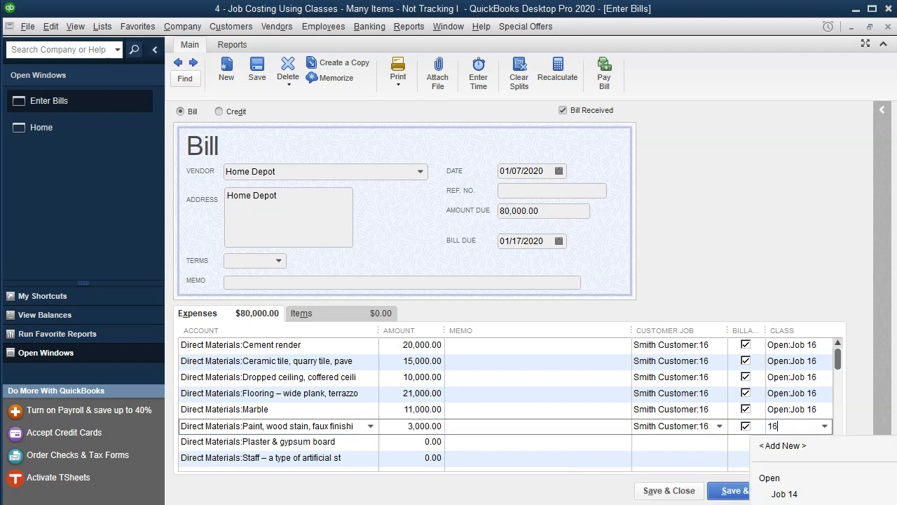
key("Tab")
left_click(510, 109)
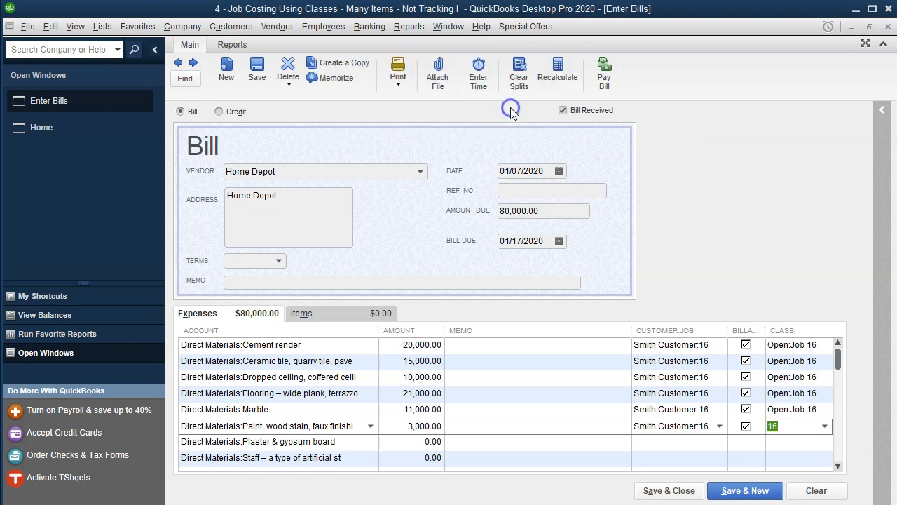
type("16")
key("Down")
key("Down")
key("Tab")
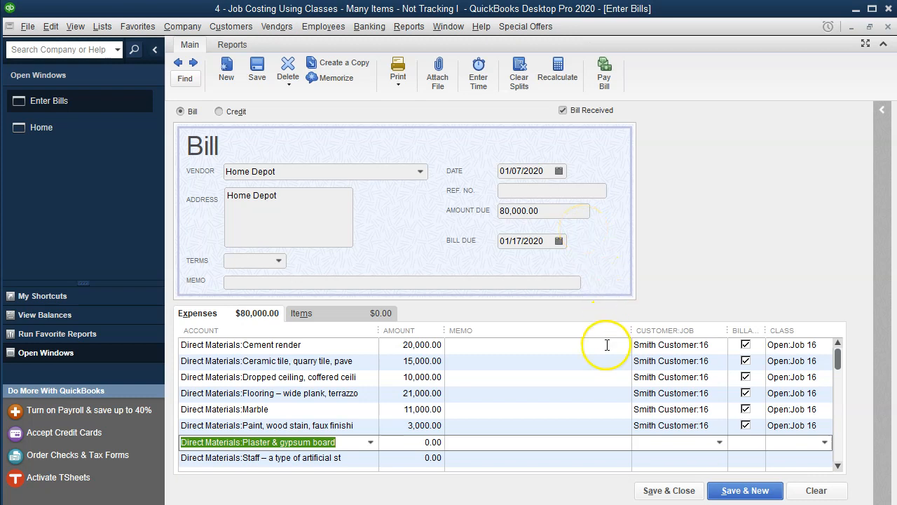
Step: Compare the bill against the Job 16 materials total in Excel
left_click(583, 503)
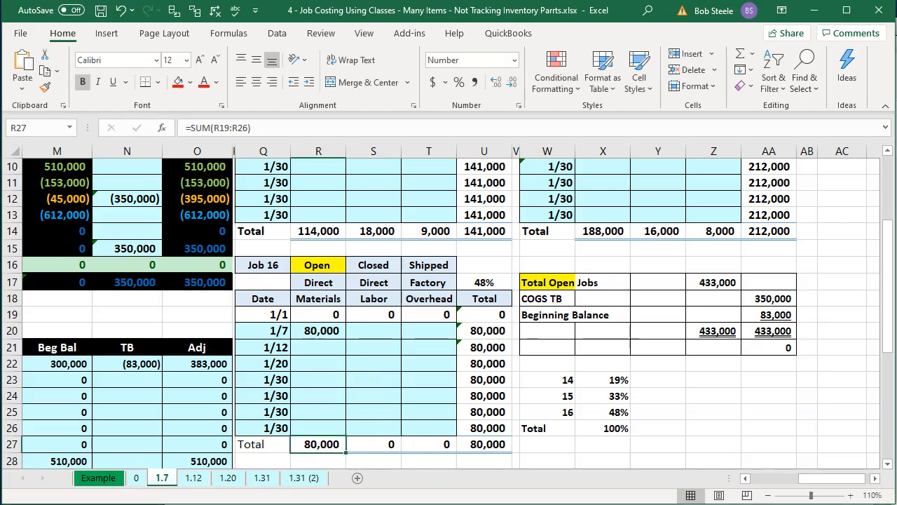
left_click(499, 503)
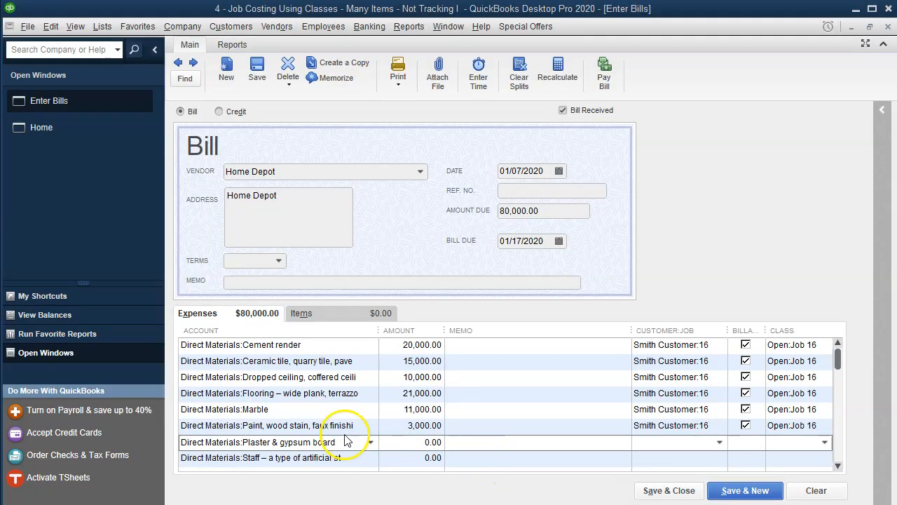
Step: Copy the Cement render and Ceramic tile account names into the memo fields of their bill lines
left_click_drag(305, 343, 244, 346)
key("ctrl+c")
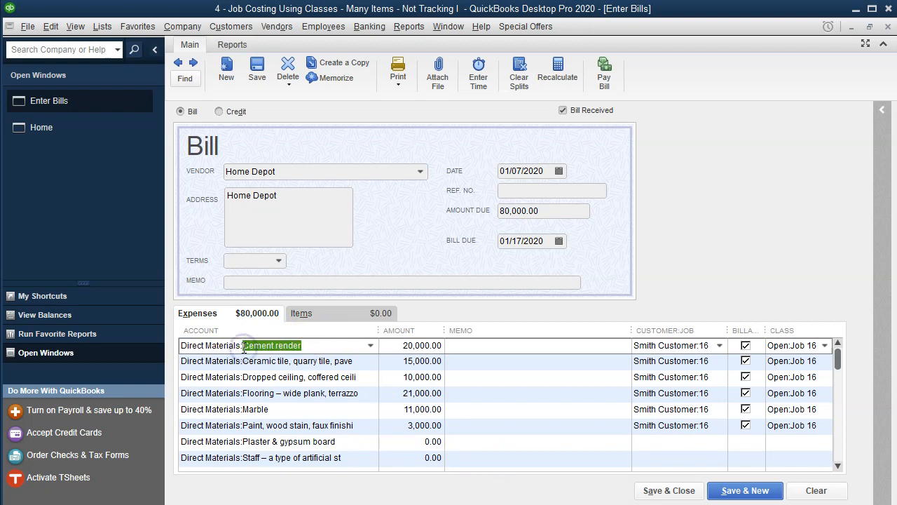
left_click(535, 345)
key("ctrl+v")
left_click(420, 361)
left_click_drag(352, 361, 245, 363)
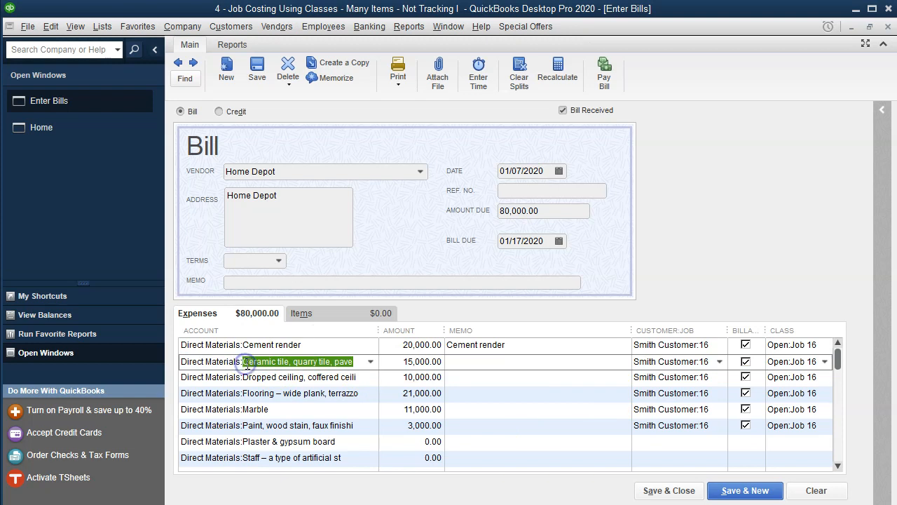
left_click(464, 361)
key("ctrl+v")
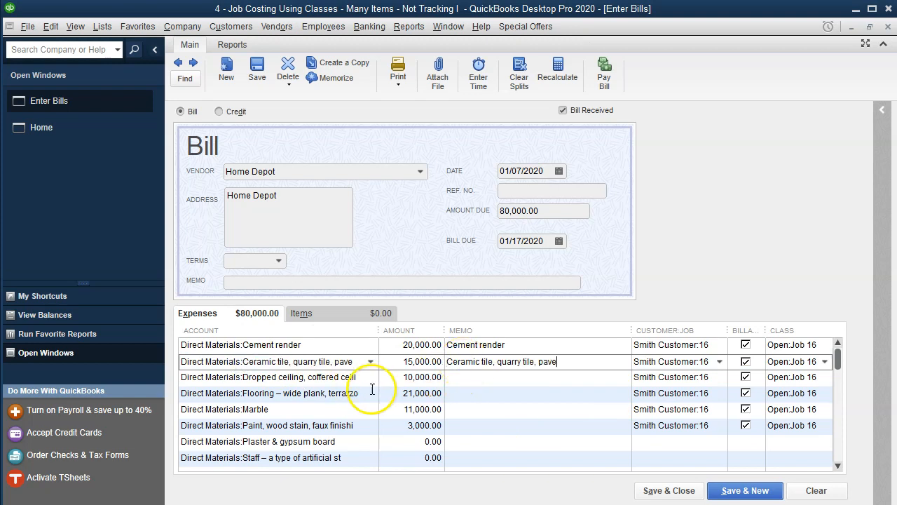
Step: Copy the Dropped ceiling and Flooring account names into the memo fields of their bill lines
left_click(352, 378)
left_click_drag(352, 377, 242, 379)
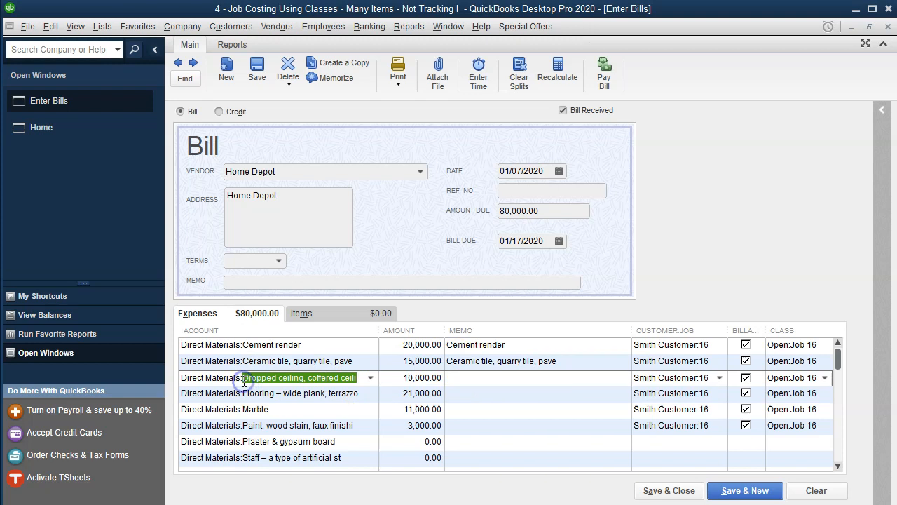
left_click(458, 378)
key("ctrl+v")
left_click(357, 394)
left_click_drag(357, 393, 249, 393)
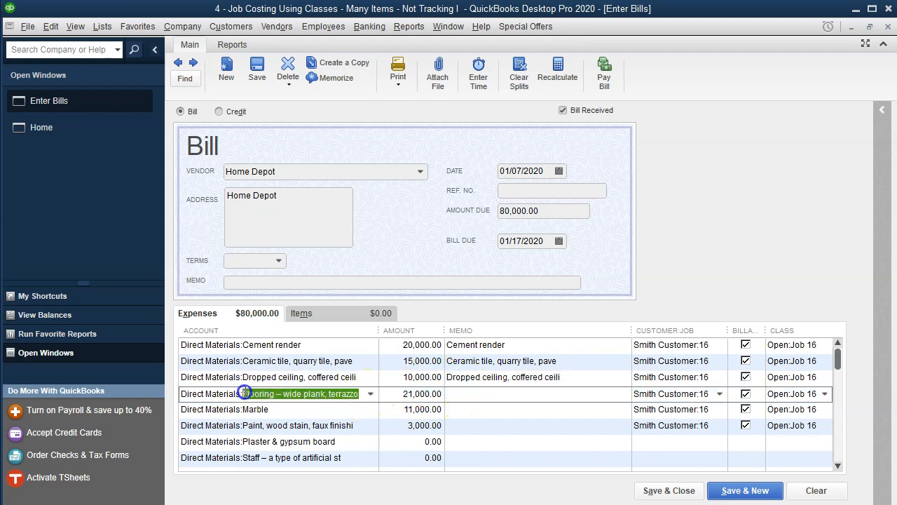
left_click(477, 395)
key("ctrl+v")
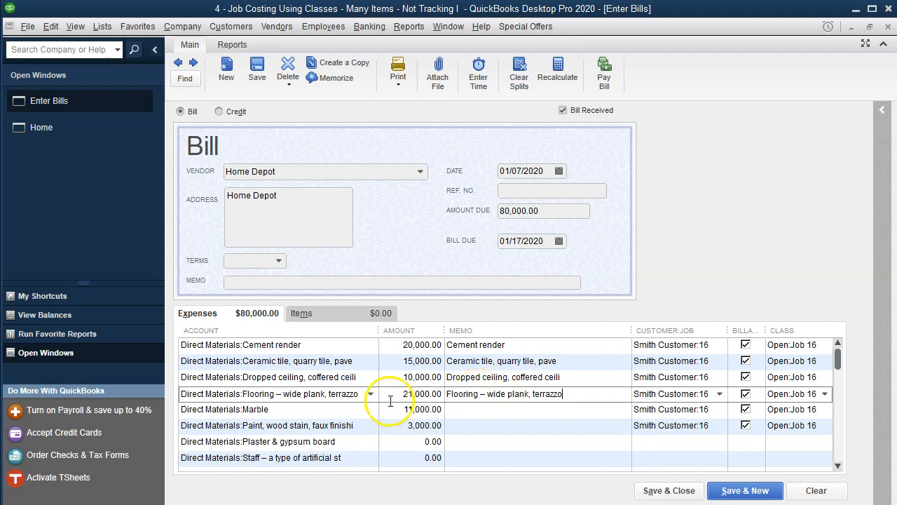
Step: Copy the Marble and Paint account names into the memo fields of their bill lines
left_click_drag(288, 410, 241, 409)
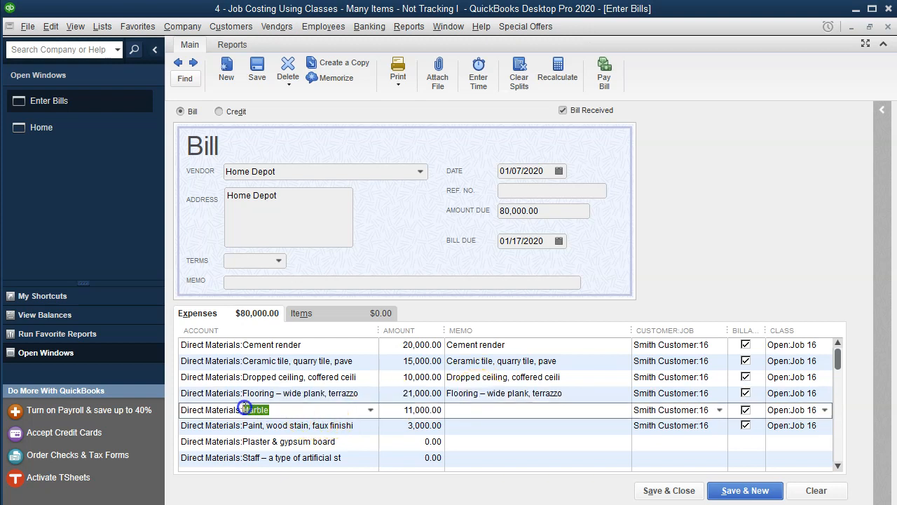
left_click(457, 412)
key("ctrl+v")
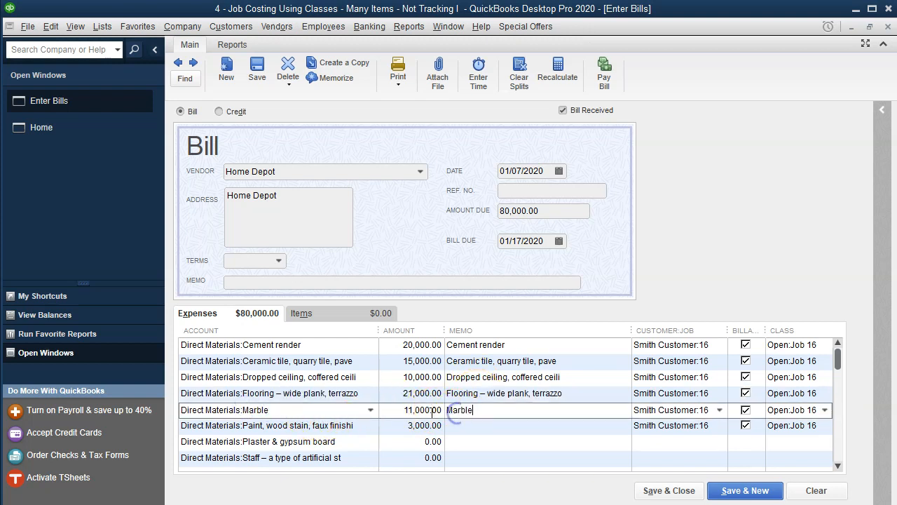
left_click_drag(354, 425, 244, 430)
key("ctrl+c")
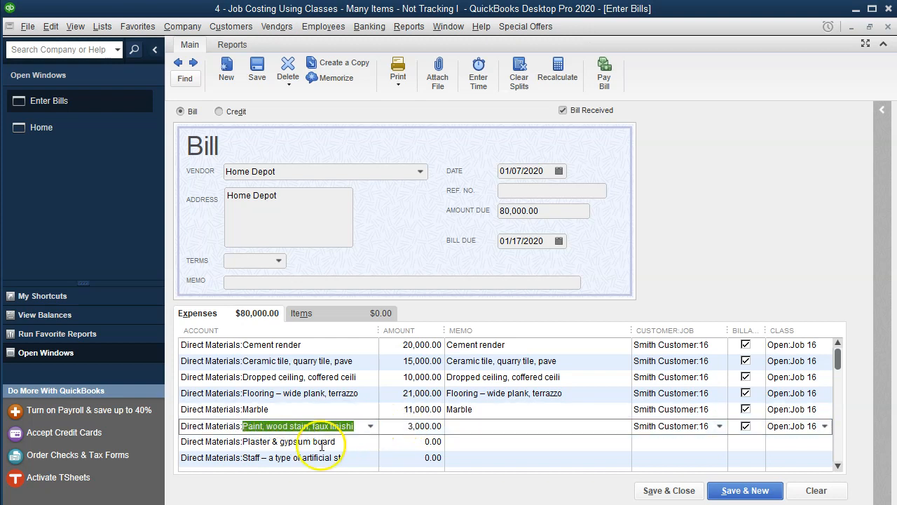
left_click(460, 430)
key("ctrl+v")
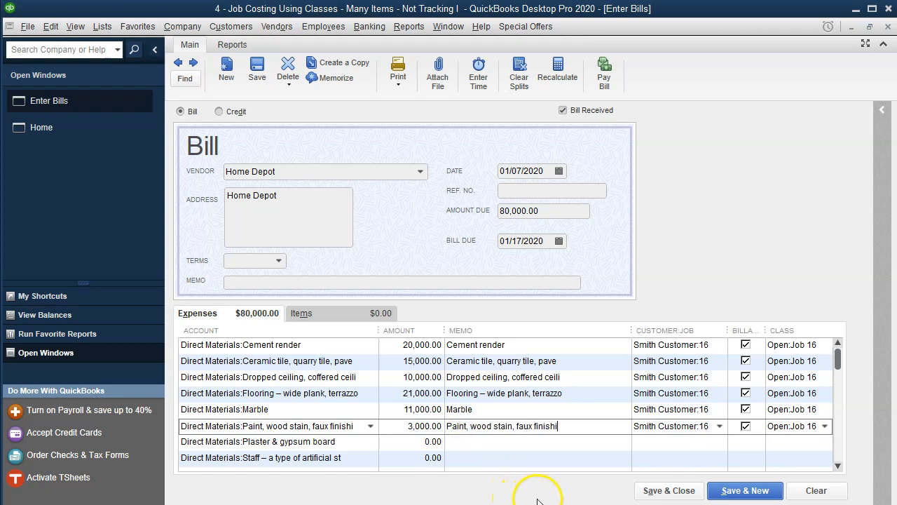
Step: Save and close the bill, accepting the future-date transaction and saving despite unassigned classes
left_click(679, 499)
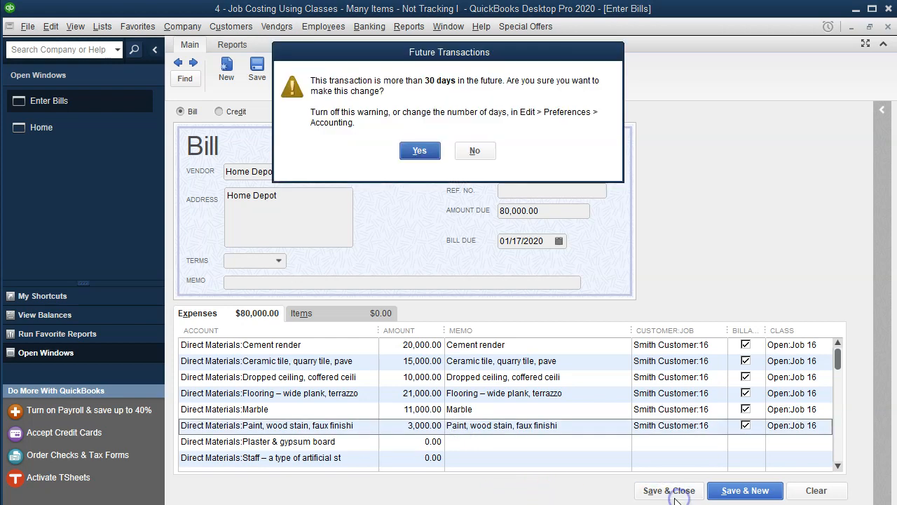
left_click(415, 150)
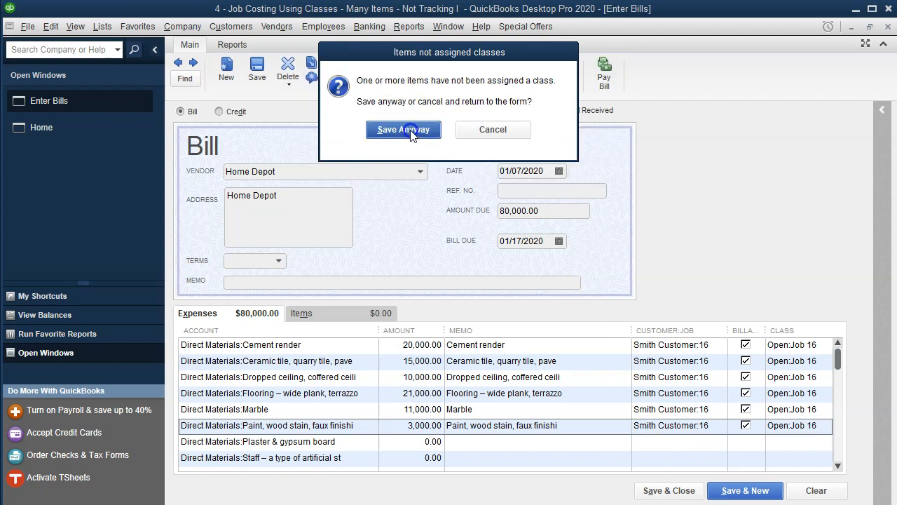
left_click(410, 130)
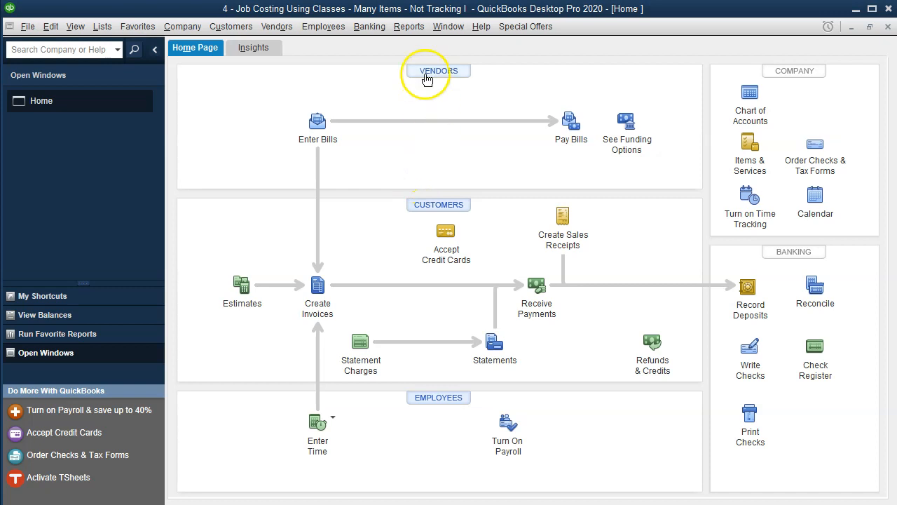
Step: Run the Trial Balance report for 01/01/2020 through 12/31/2020 and review the Direct Materials balances
left_click(414, 30)
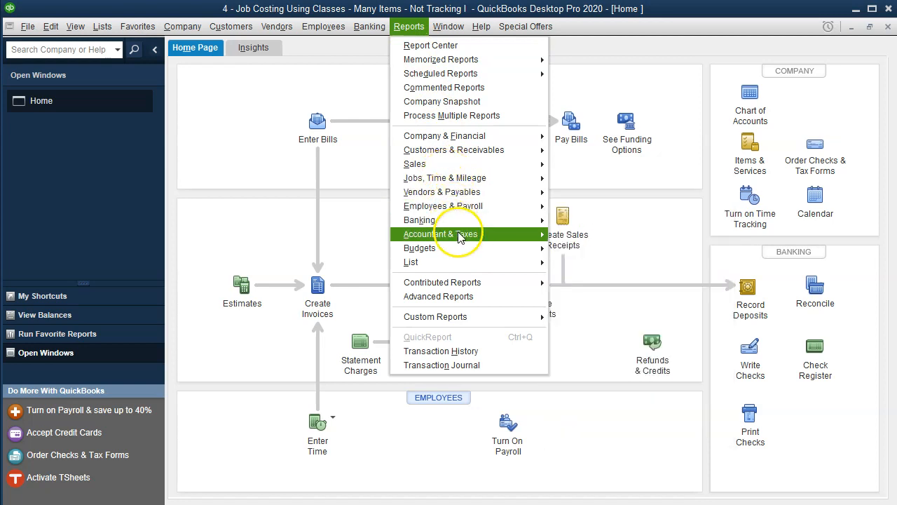
mouse_move(459, 237)
left_click(578, 236)
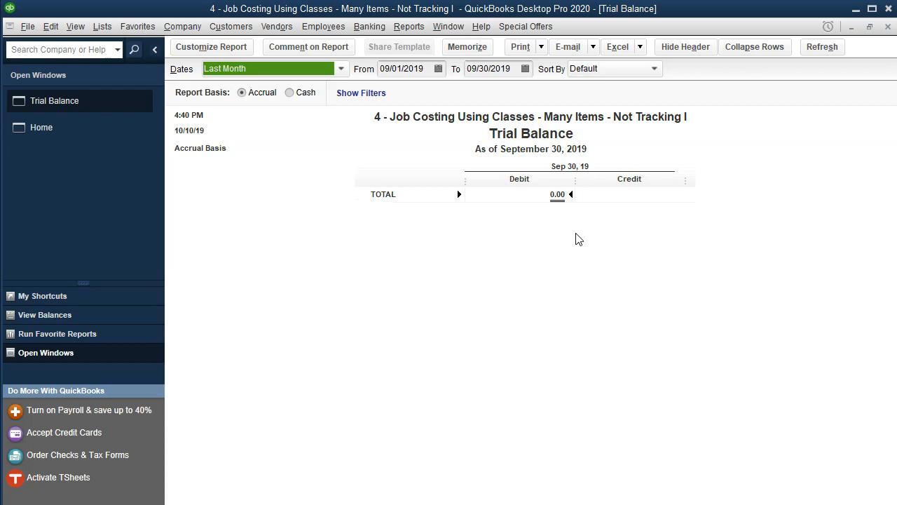
key("Tab")
type("01/01/2020")
key("Tab")
type("12/31/2020")
key("Tab")
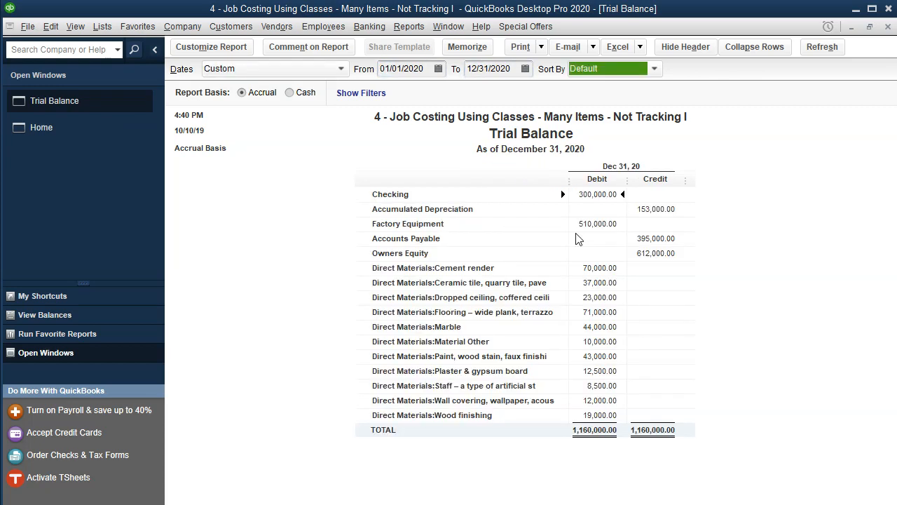
left_click(592, 268)
key("Down")
key("Down")
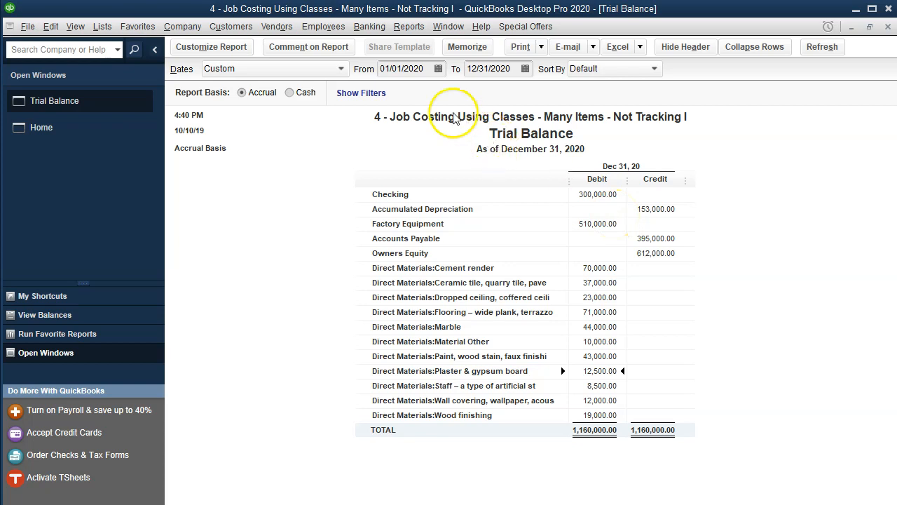
Step: Open the Profit & Loss by Class report for 01/01/2020 through 12/31/2020
left_click(409, 26)
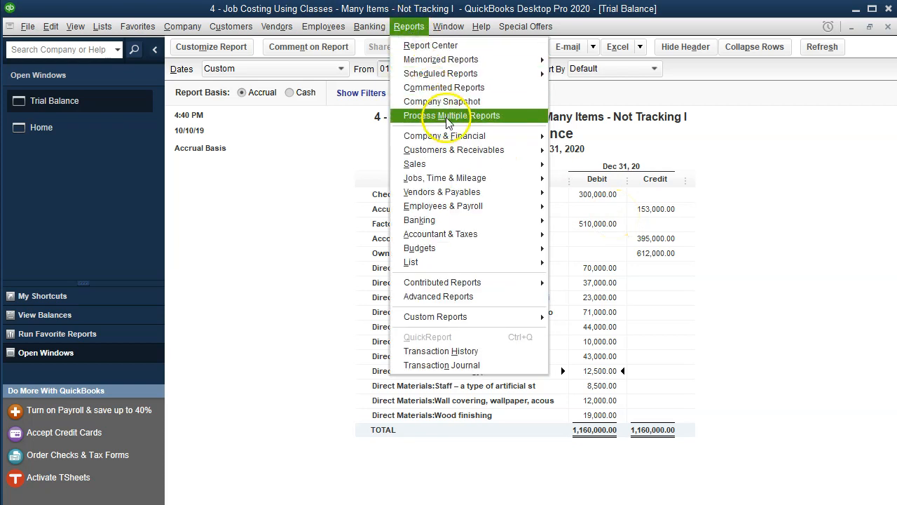
mouse_move(458, 140)
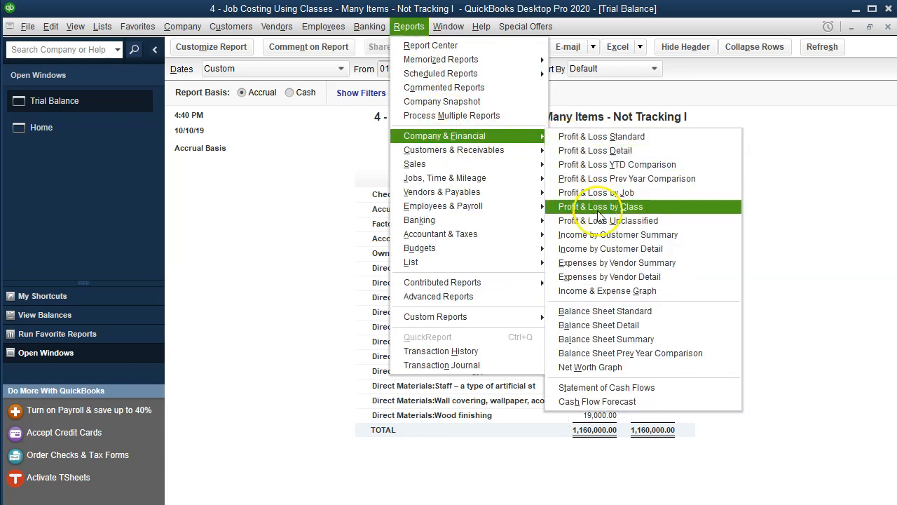
left_click(651, 206)
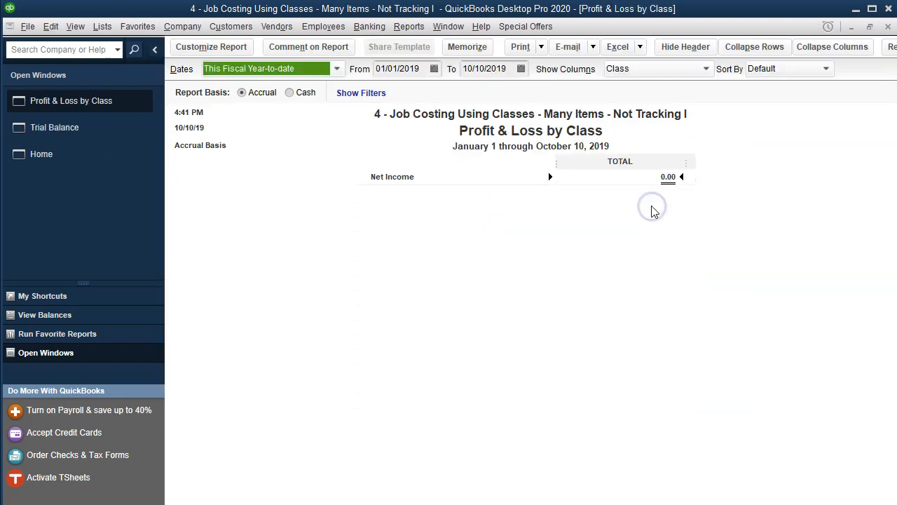
key("Tab")
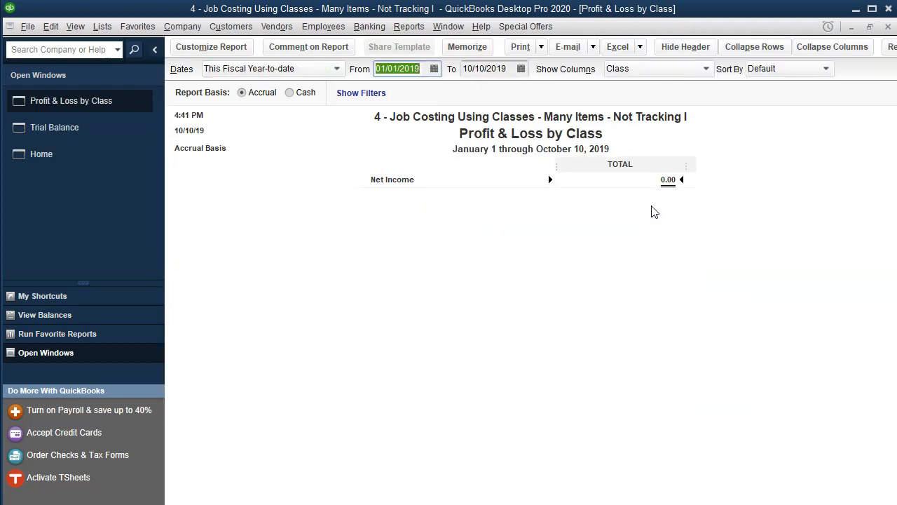
type("01/01/2020")
key("Tab")
type("12312020")
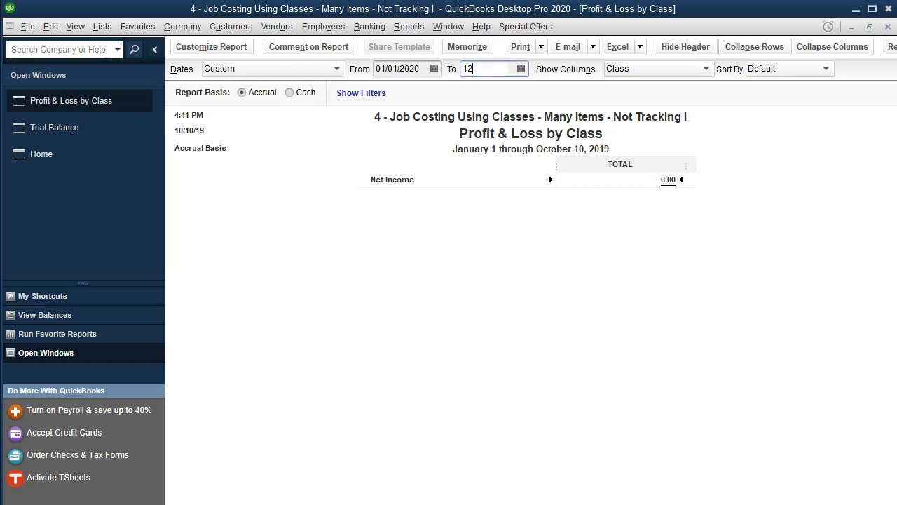
key("Tab")
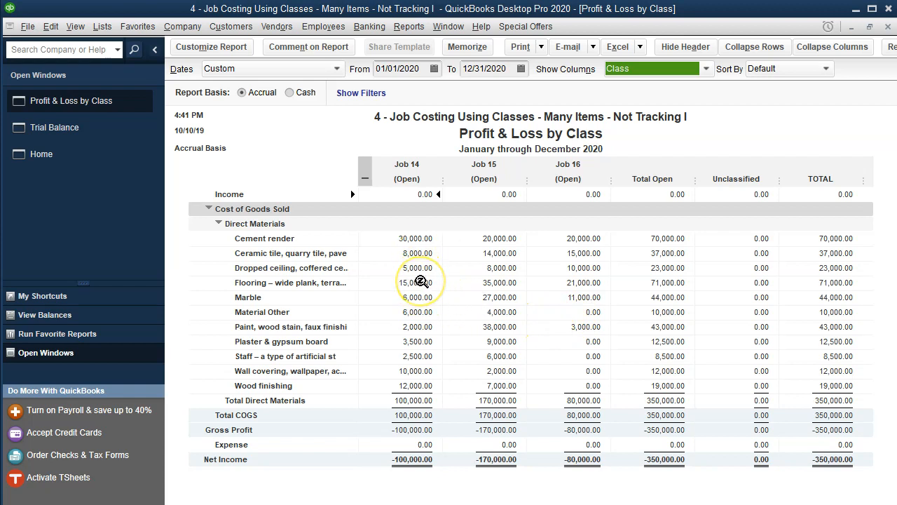
Step: Collapse and re-expand the class columns and collapse the Direct Materials rows in the report
left_click(364, 178)
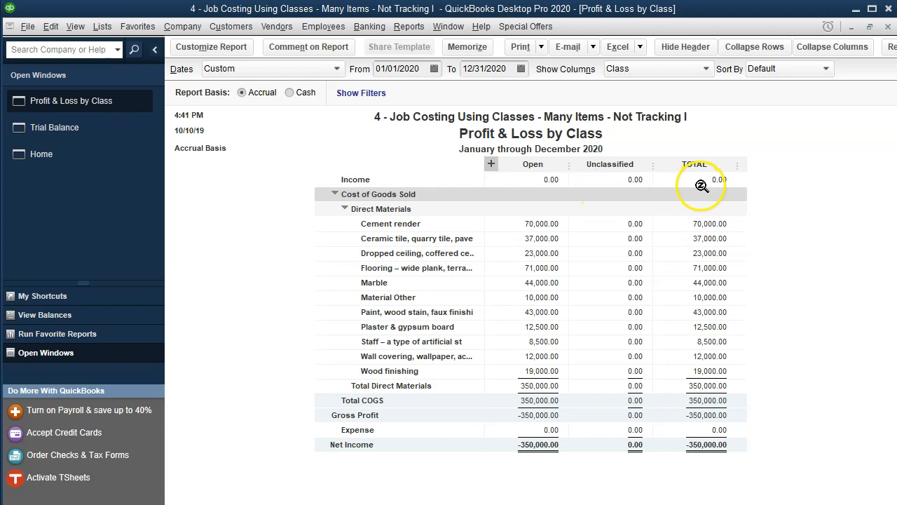
left_click(345, 211)
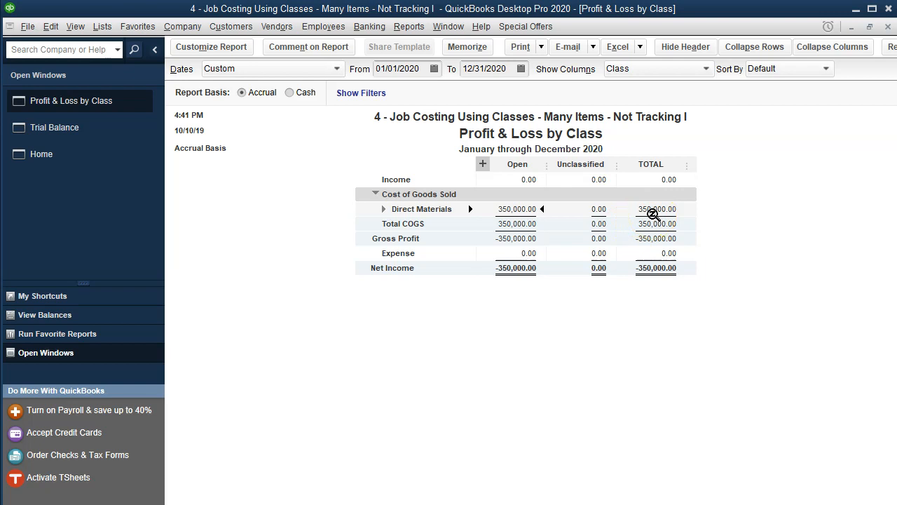
left_click(483, 164)
left_click(484, 167)
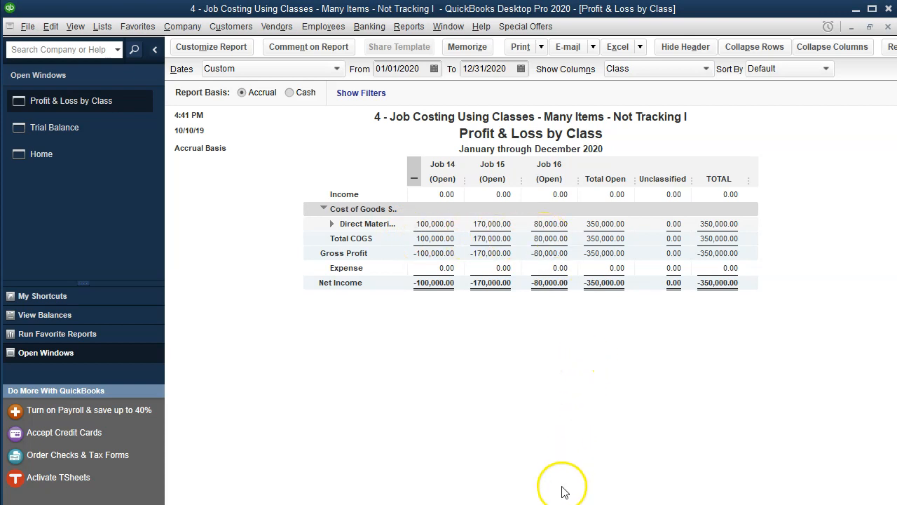
Step: Compare the report's job totals with the Job 14, 15 and 16 direct materials figures in the Excel worksheet
key("alt+Tab")
scroll(423, 399, "up", 2)
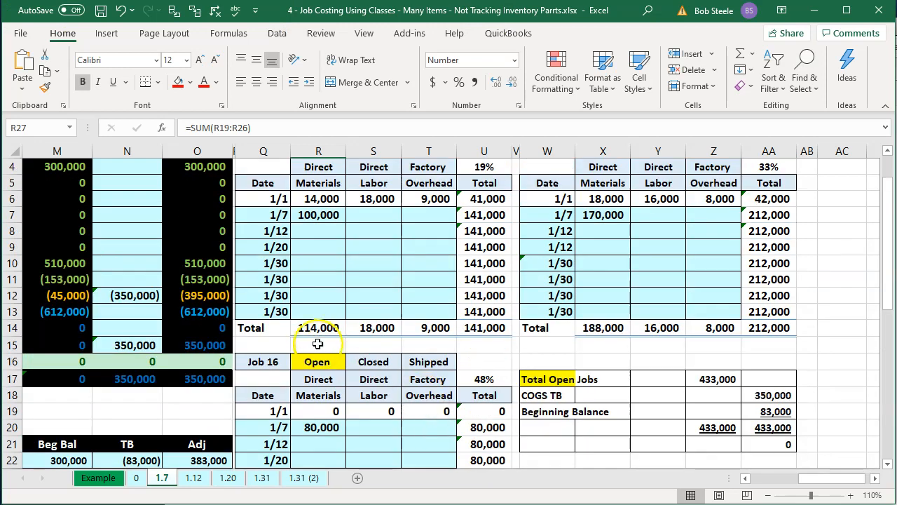
left_click(315, 329)
key("alt+Tab")
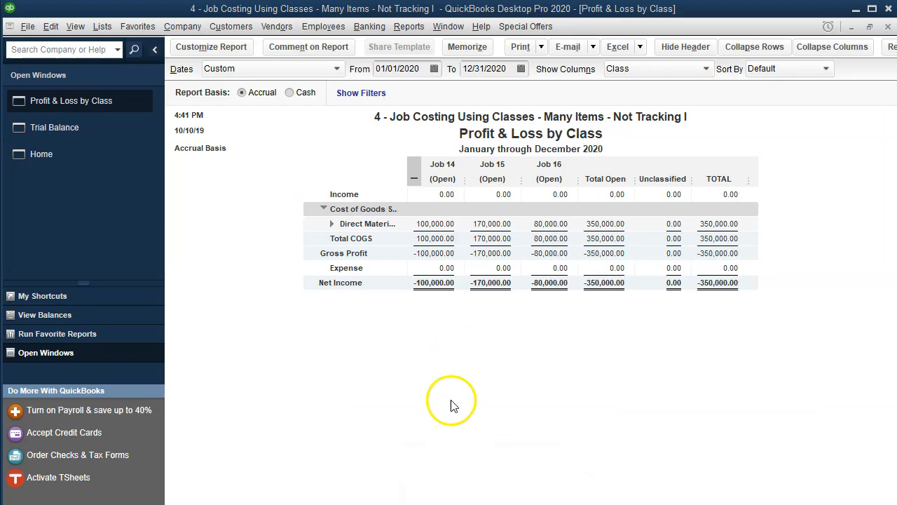
key("alt+Tab")
left_click(326, 212)
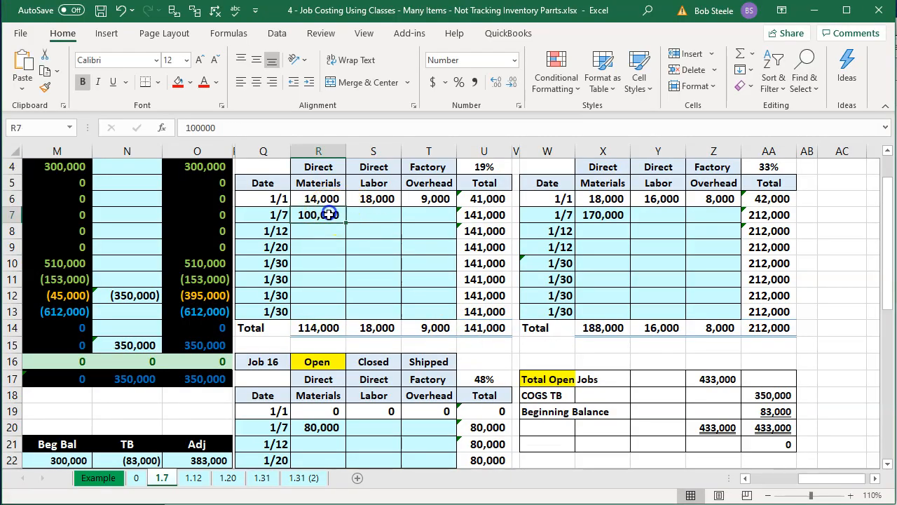
left_click(573, 214)
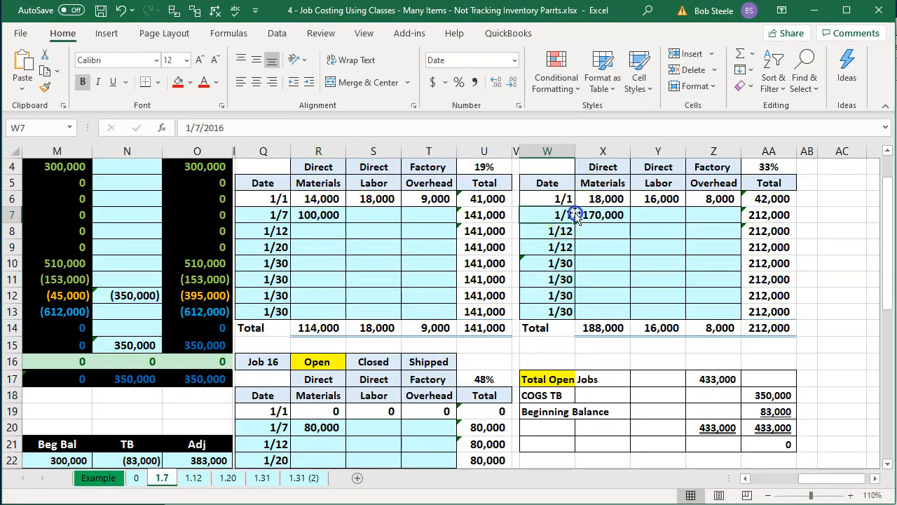
left_click(308, 427)
key("alt+Tab")
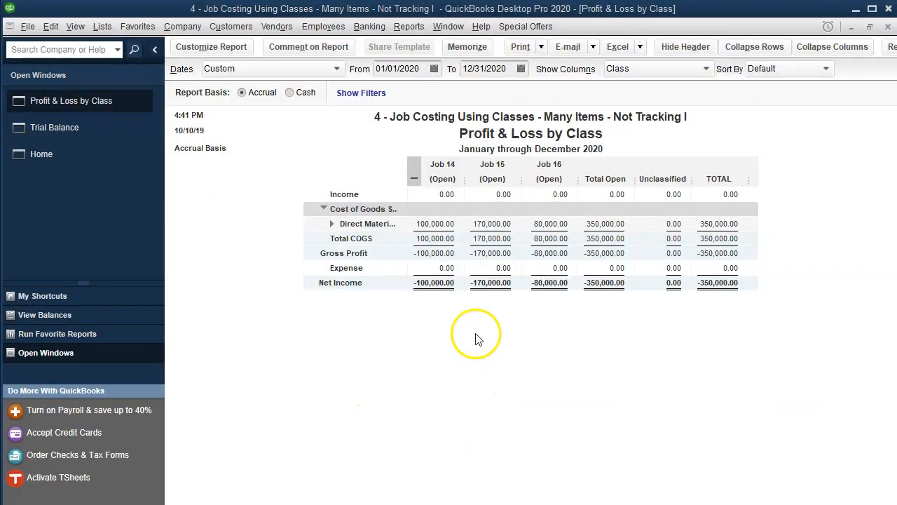
Step: Expand the Direct Materials rows and change the report's start date to 01/01/2019
left_click(332, 224)
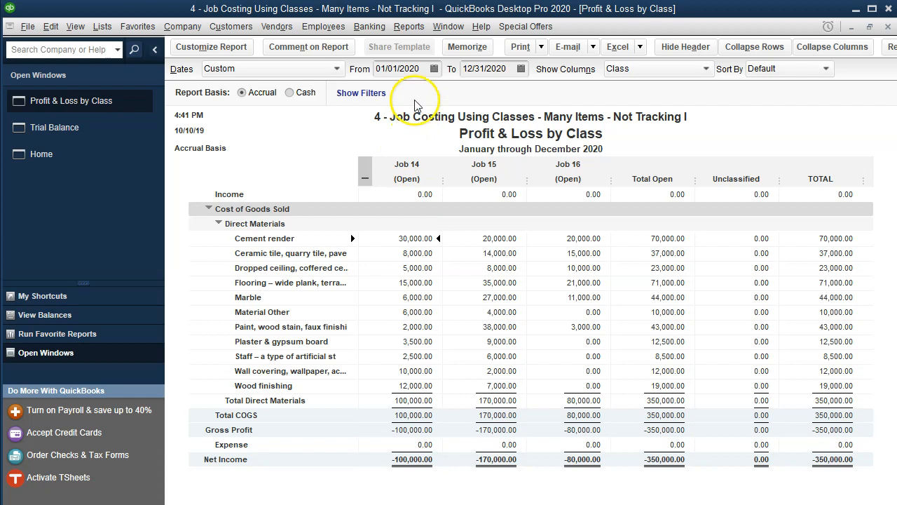
left_click(418, 69)
key("BackSpace")
key("BackSpace")
type("19")
left_click(285, 196)
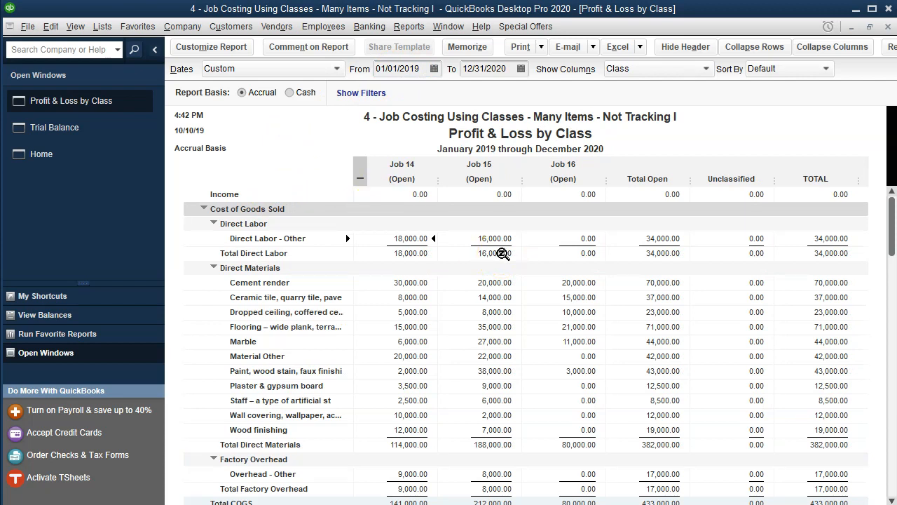
Step: Scroll through the report's cost of goods sold totals by job
left_click(496, 274)
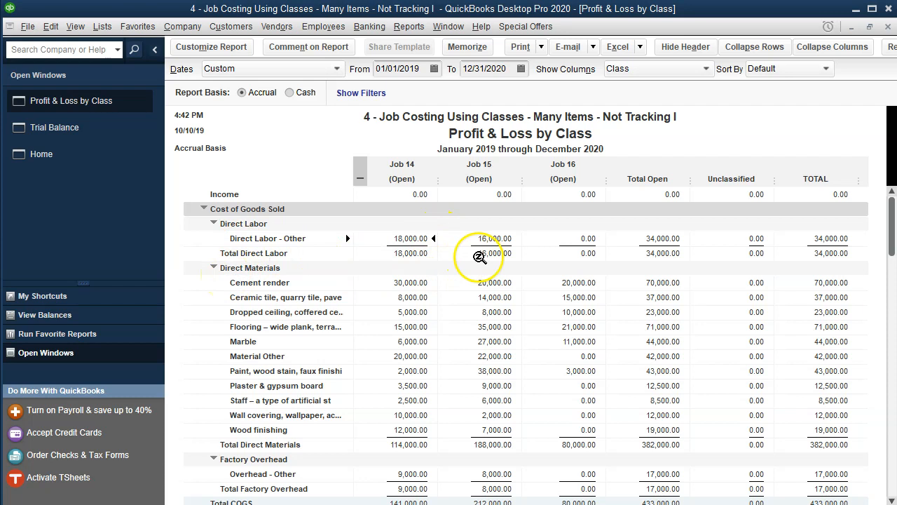
scroll(481, 257, "down", 1)
scroll(481, 256, "down", 1)
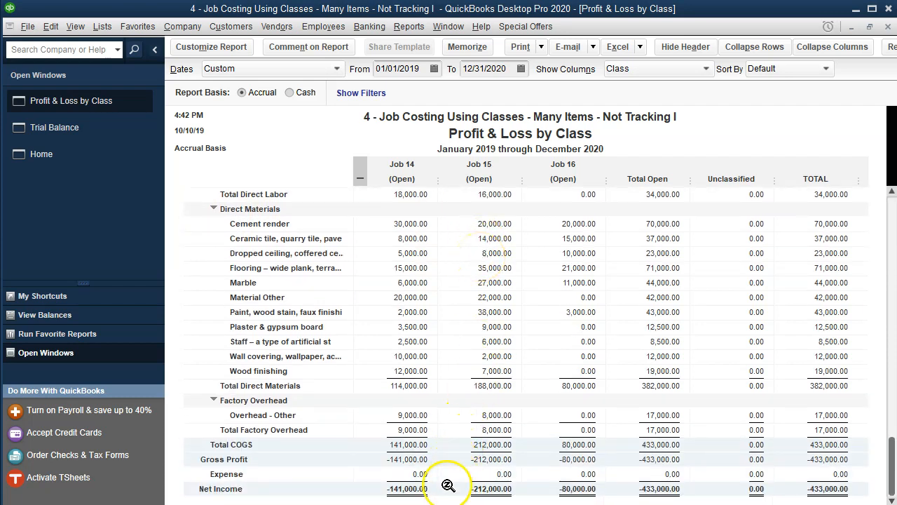
Step: Collapse the Direct Labor, Direct Materials and Factory Overhead groups under Cost of Goods Sold in the report
scroll(425, 389, "up", 1)
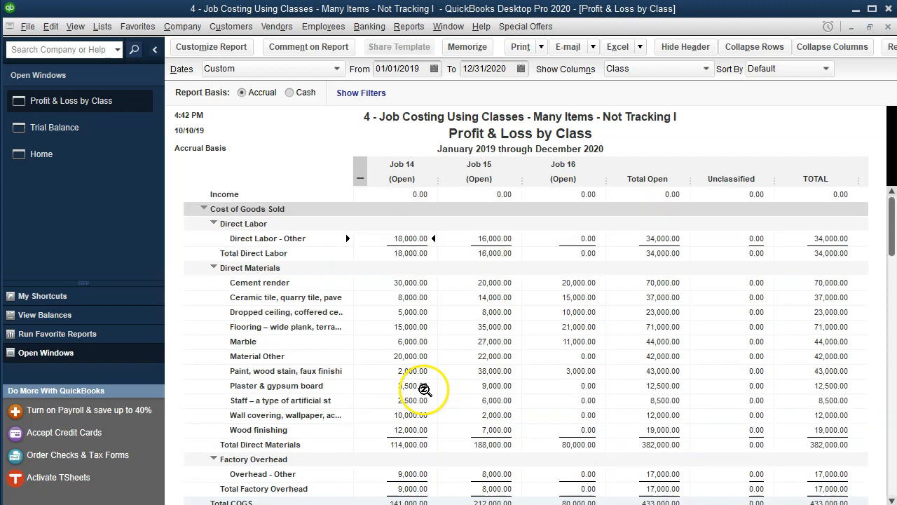
left_click(214, 223)
left_click(214, 239)
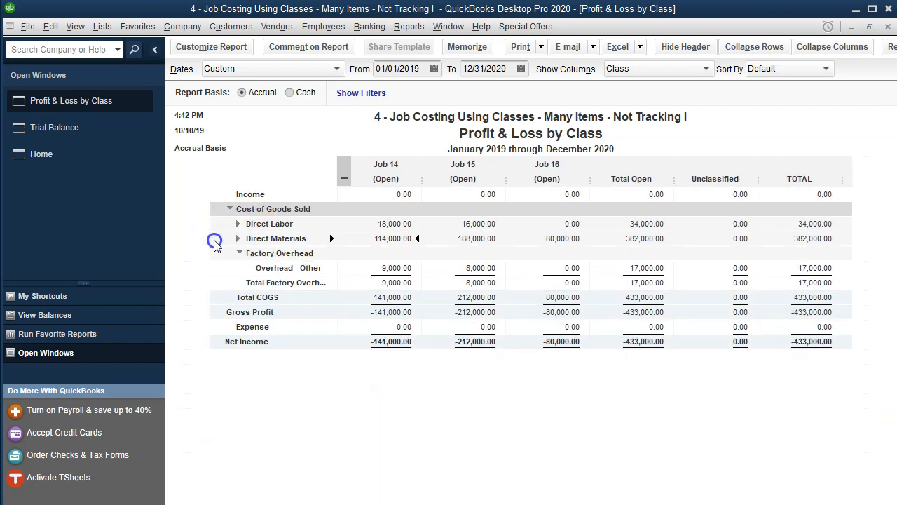
left_click(239, 252)
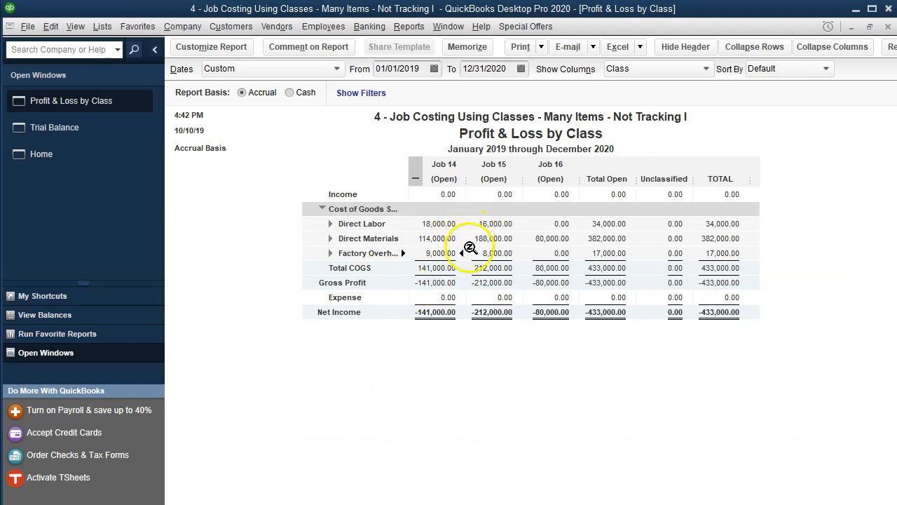
Step: Compare the Job 14 and Job 15 cost totals in the Excel job cost record with the report's collapsed job totals
left_click(592, 503)
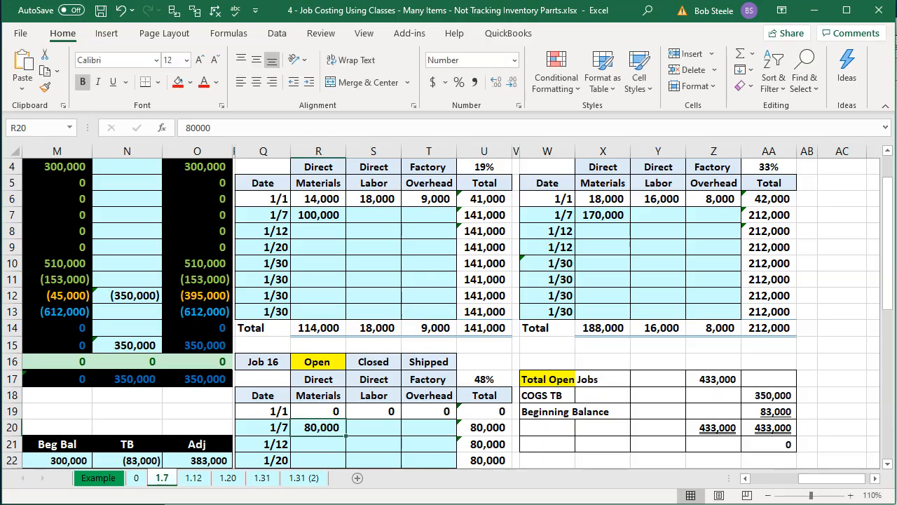
left_click(330, 327)
left_click(382, 328)
left_click(423, 332)
left_click(491, 504)
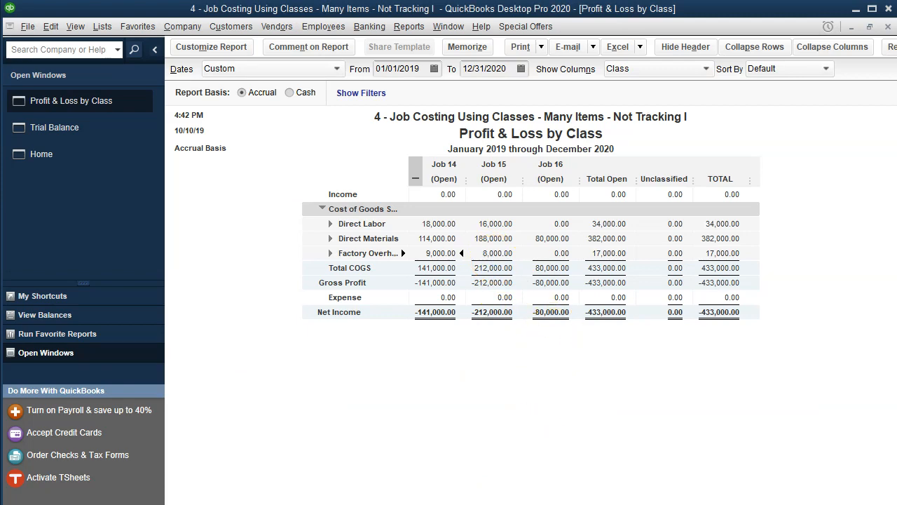
key("alt+Tab")
left_click(602, 328)
left_click(665, 325)
left_click(614, 325)
left_click(702, 322)
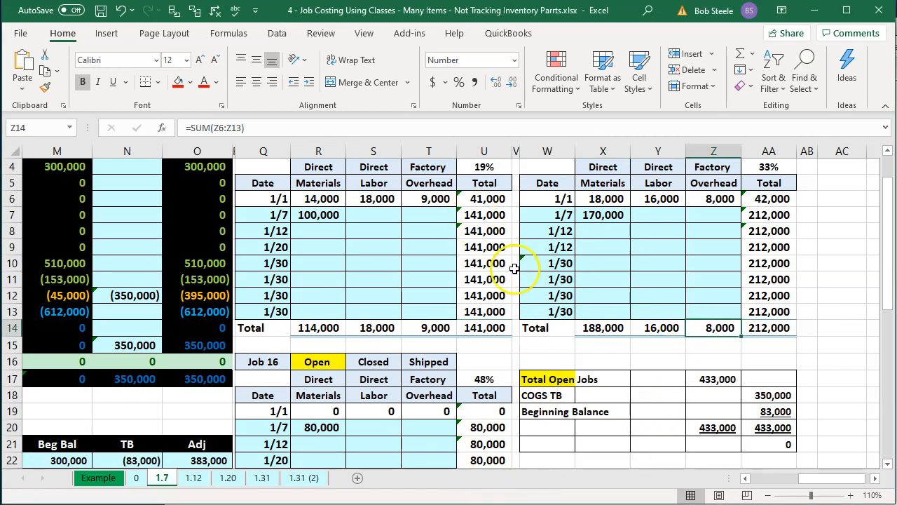
key("alt+Tab")
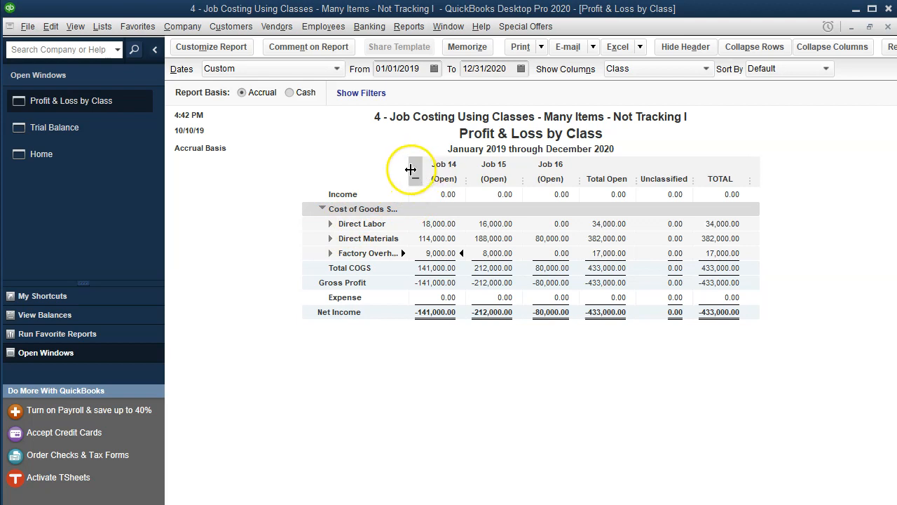
Step: Collapse and re-expand the report's class columns, then inspect the Total Open Jobs formula in the worksheet
left_click(412, 172)
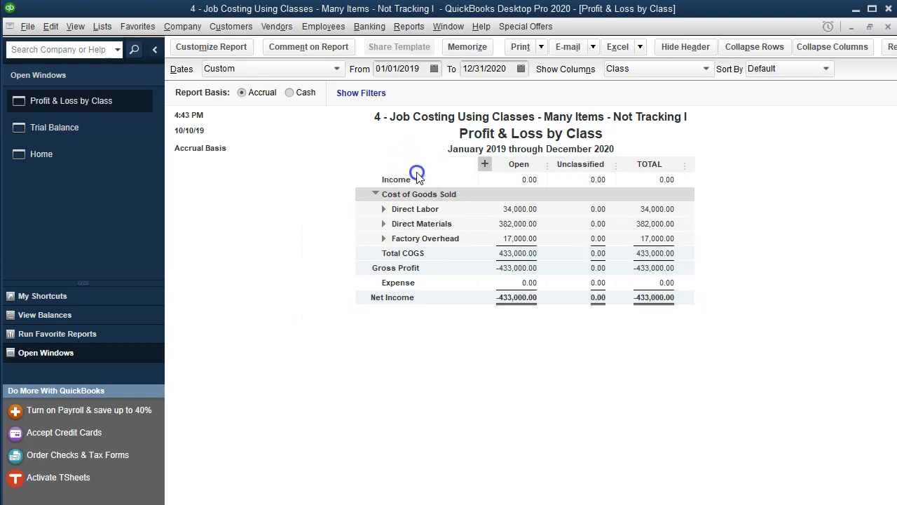
left_click(485, 164)
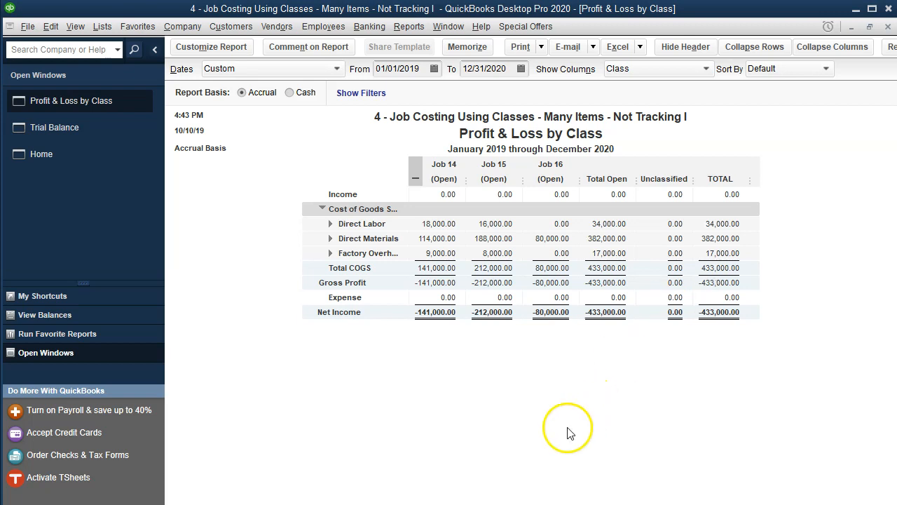
key("alt+Tab")
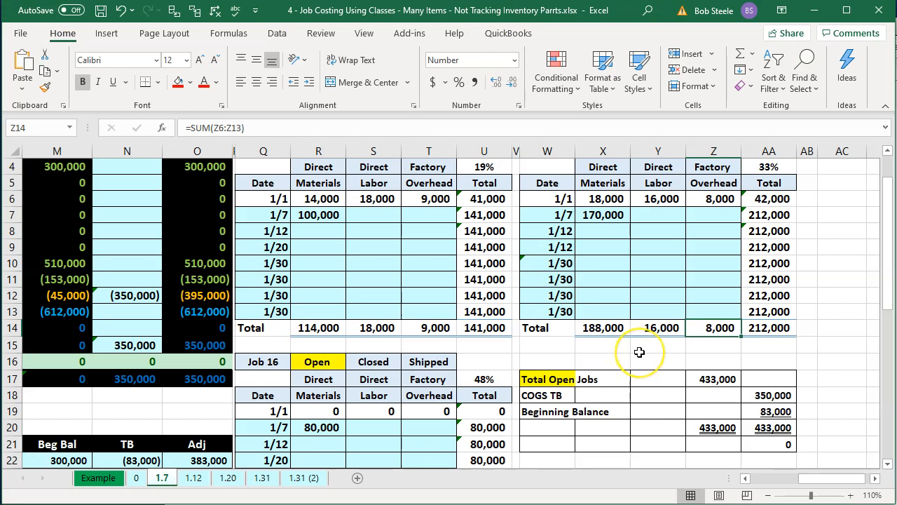
double_click(679, 378)
scroll(694, 380, "down", 2)
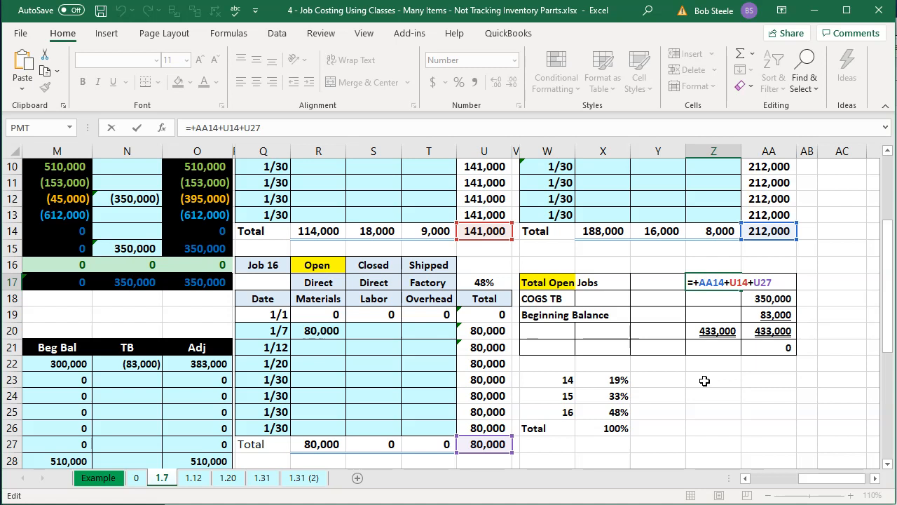
key("Return")
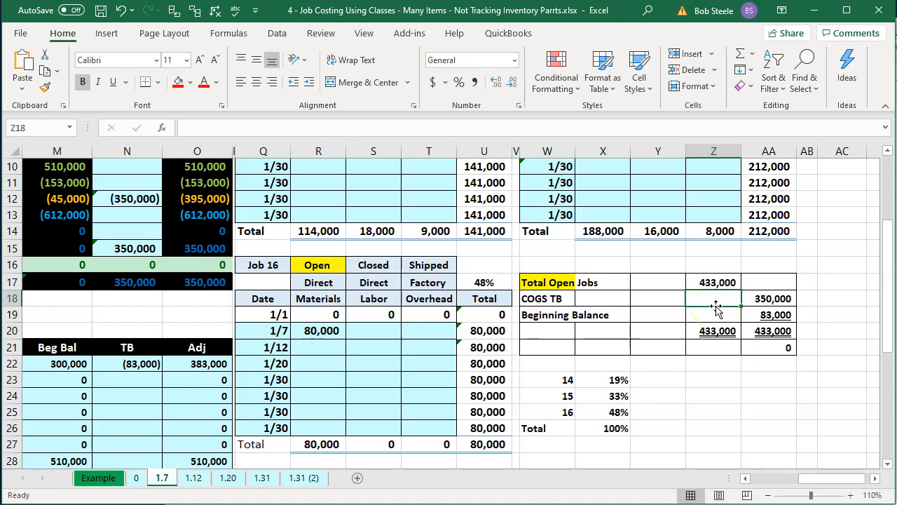
Step: Change the report's start date to 01/01/2020 to show only 2020 activity by job
key("alt+Tab")
left_click(375, 139)
left_click(402, 68)
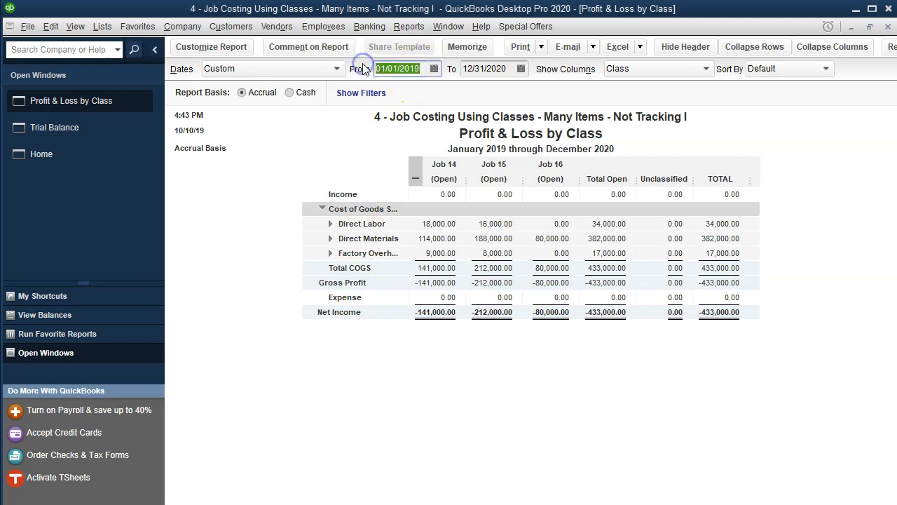
type("01")
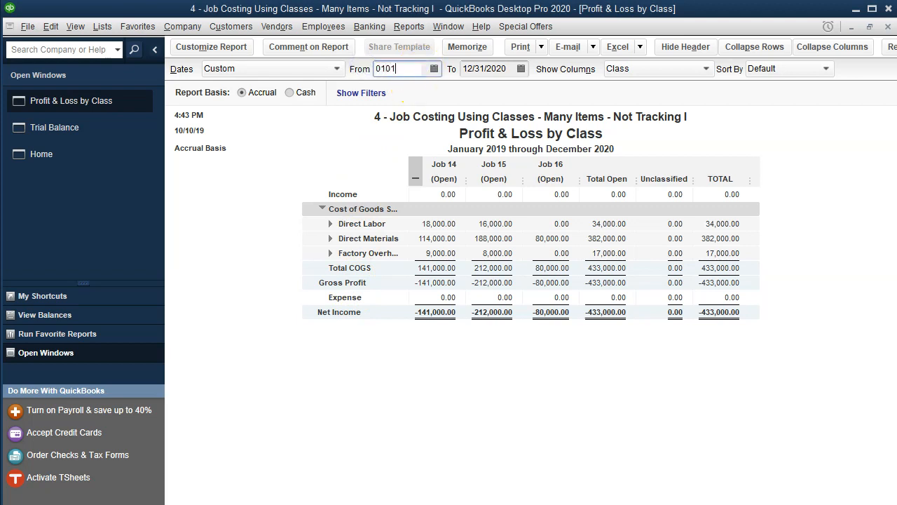
type("/01/2020")
key("Tab")
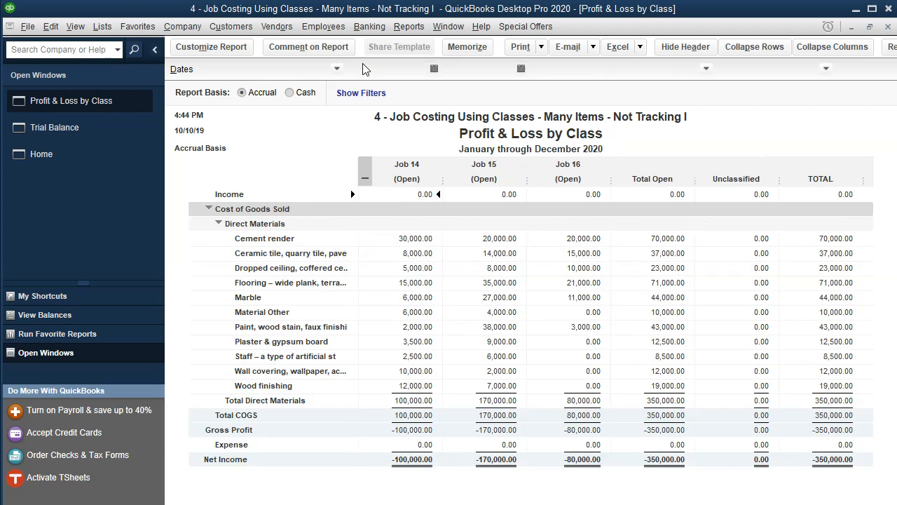
key("Tab")
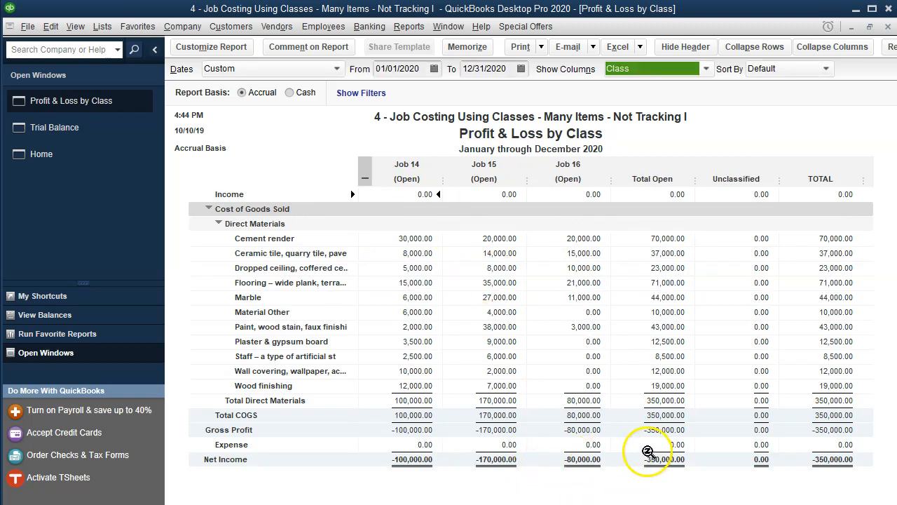
left_click(658, 445)
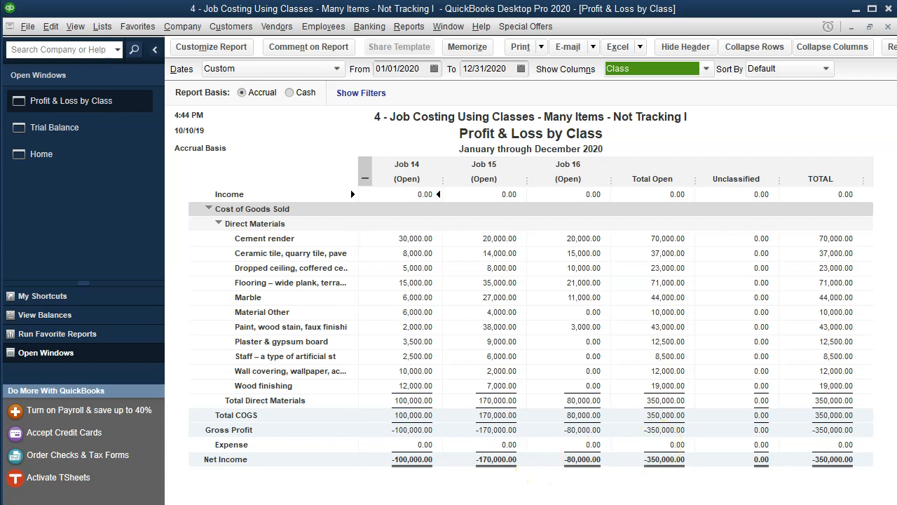
Step: Inspect the Beginning Balance formula in the Excel worksheet's reconciliation area
key("alt+Tab")
left_click(694, 362)
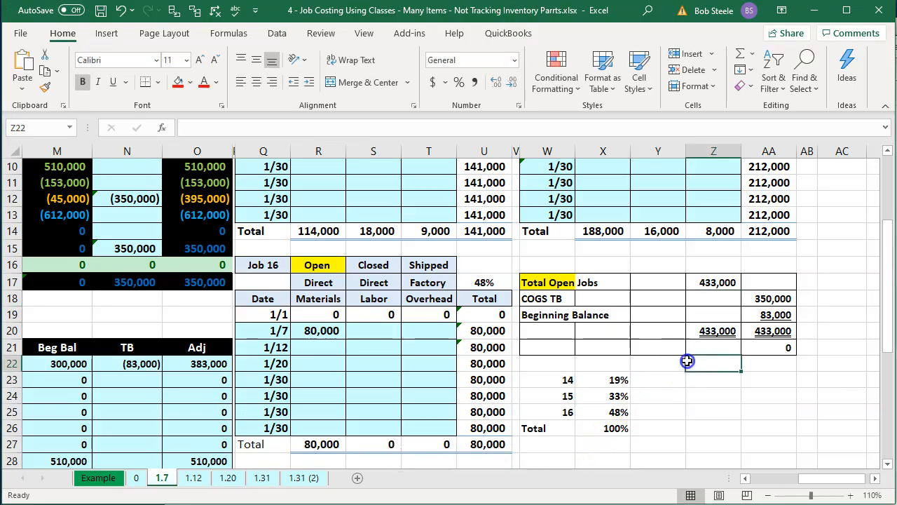
left_click(773, 315)
scroll(771, 397, "up", 3)
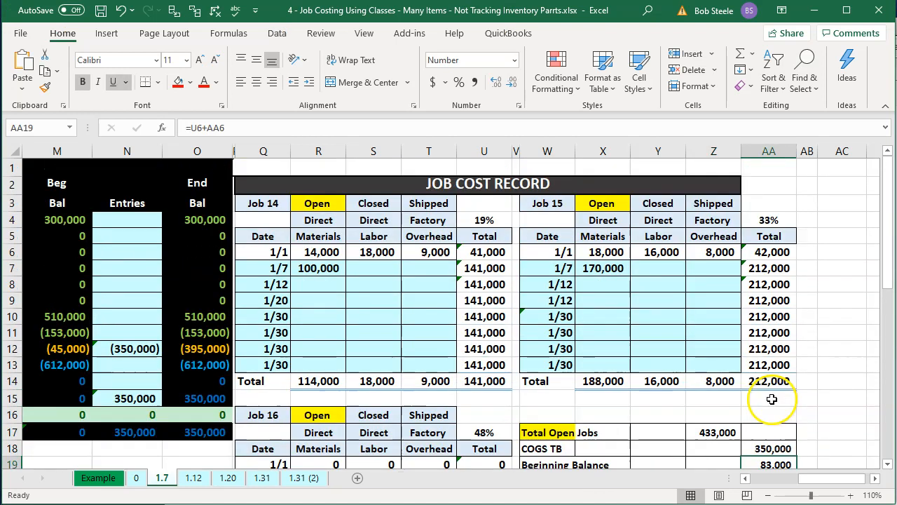
scroll(771, 396, "down", 1)
double_click(783, 409)
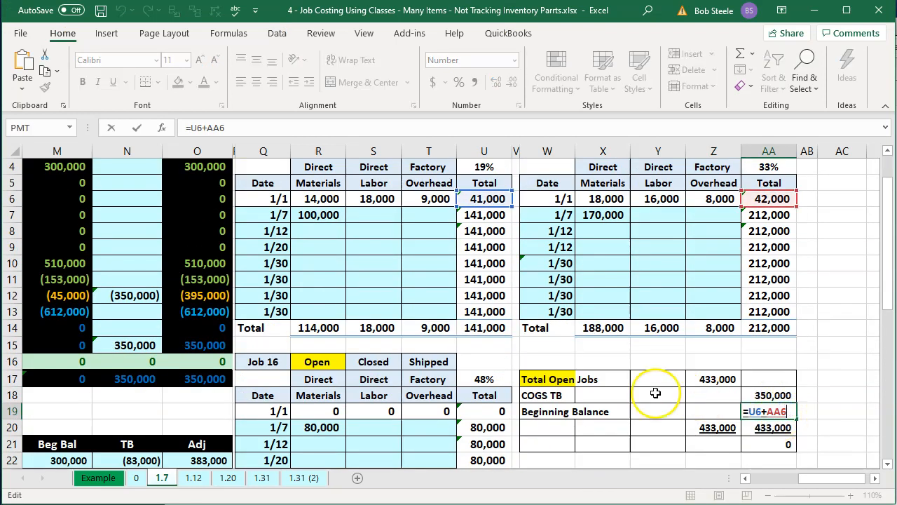
scroll(655, 393, "up", 1)
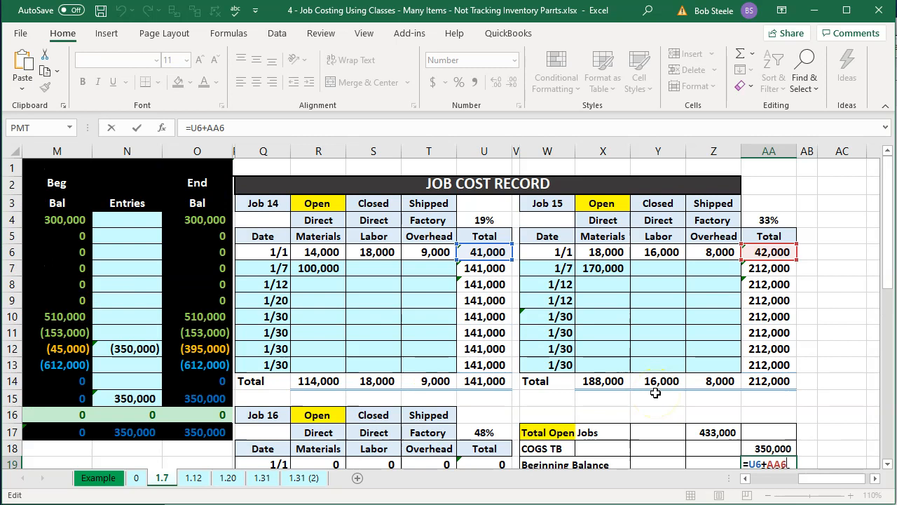
key("Return")
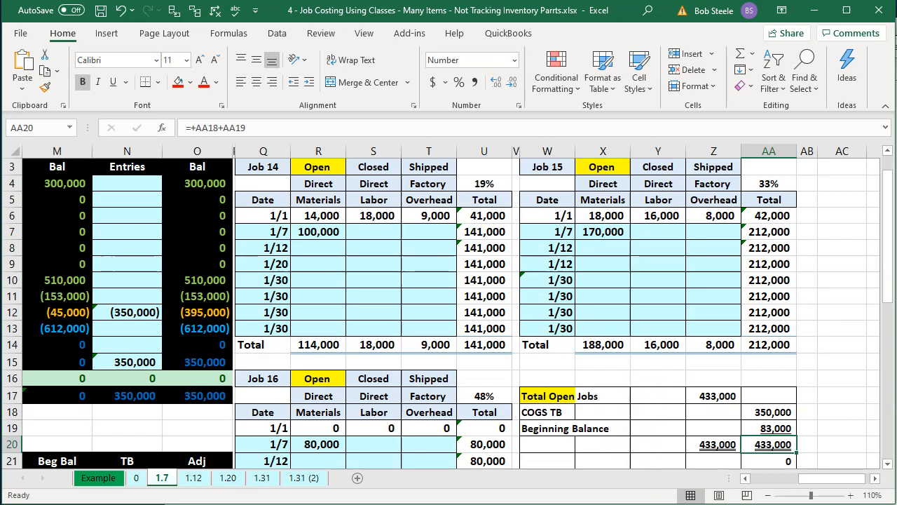
Step: Set the report's date range to 01/01/2019 through 01/31/2019
key("alt+Tab")
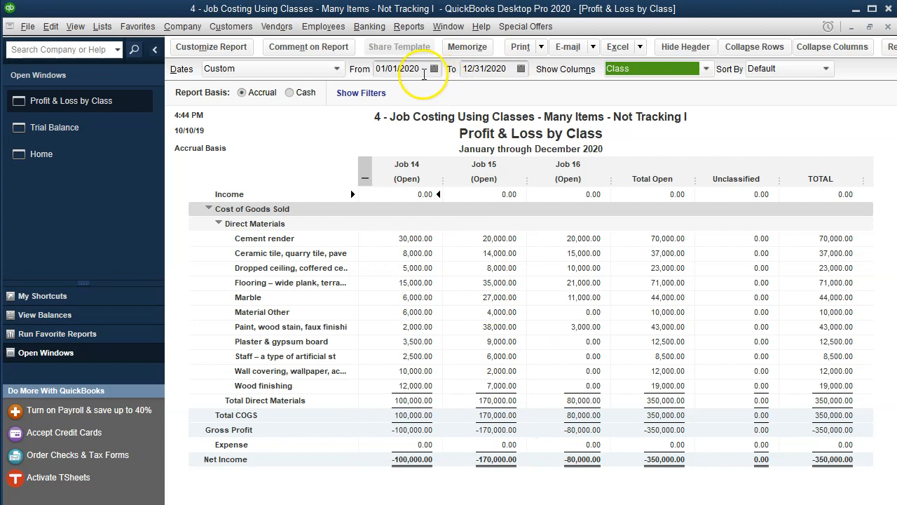
left_click(407, 68)
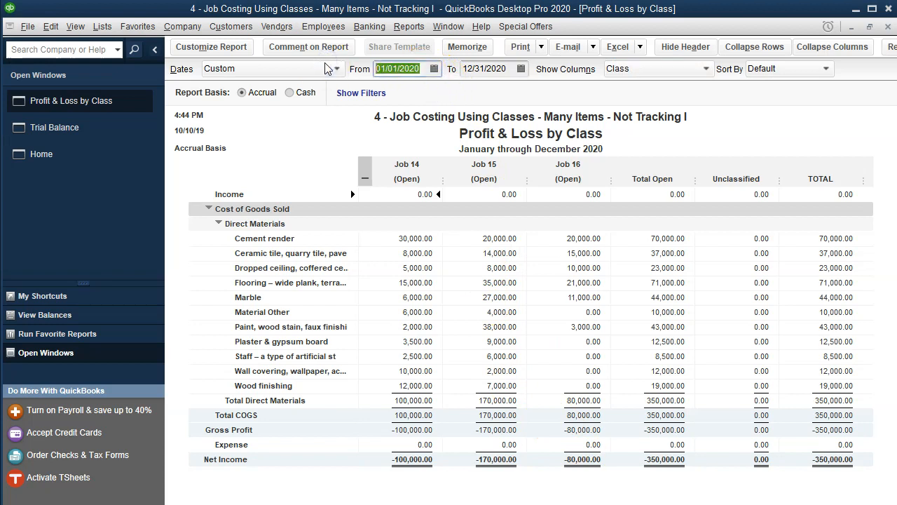
type("1/1/19")
key("Tab")
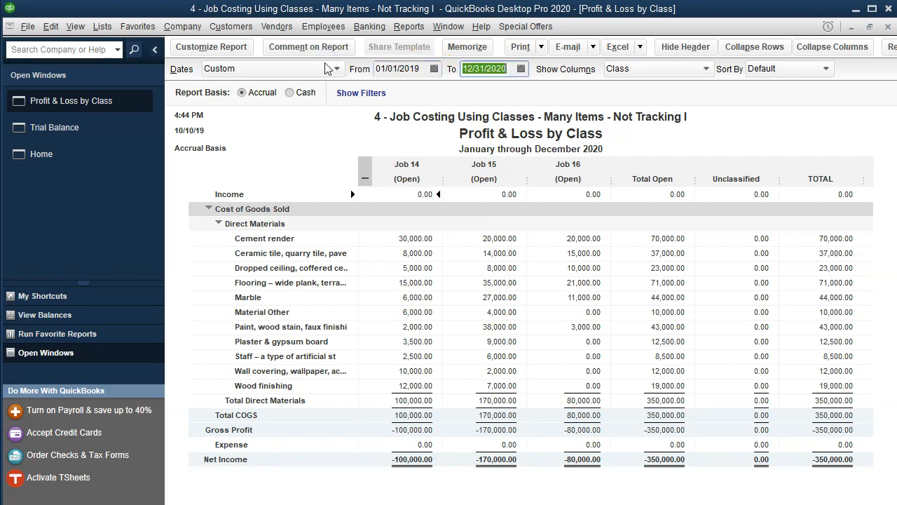
type("01/31/201")
type("9")
key("Tab")
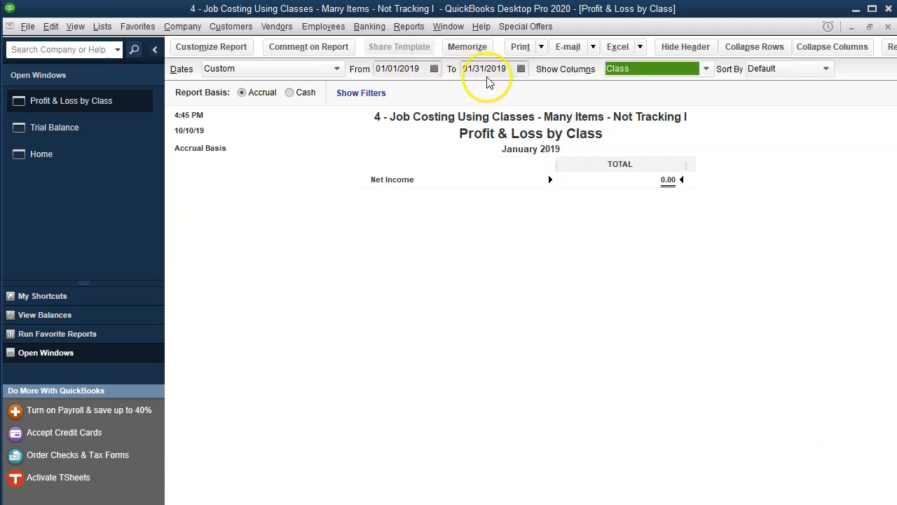
left_click(492, 241)
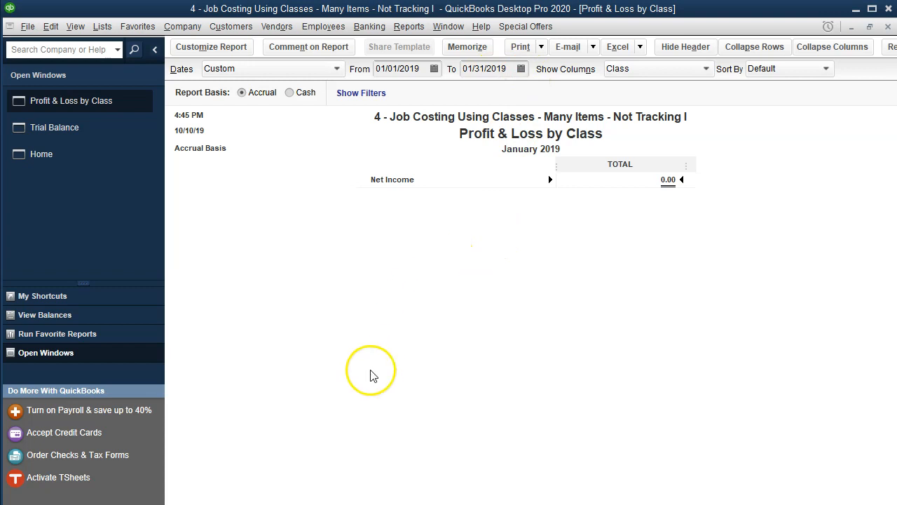
Step: Change the report's end date to 12/31/2019 to show the 2019 job costs by class
left_click(477, 69)
type("12/31/2019")
key("Tab")
left_click(498, 251)
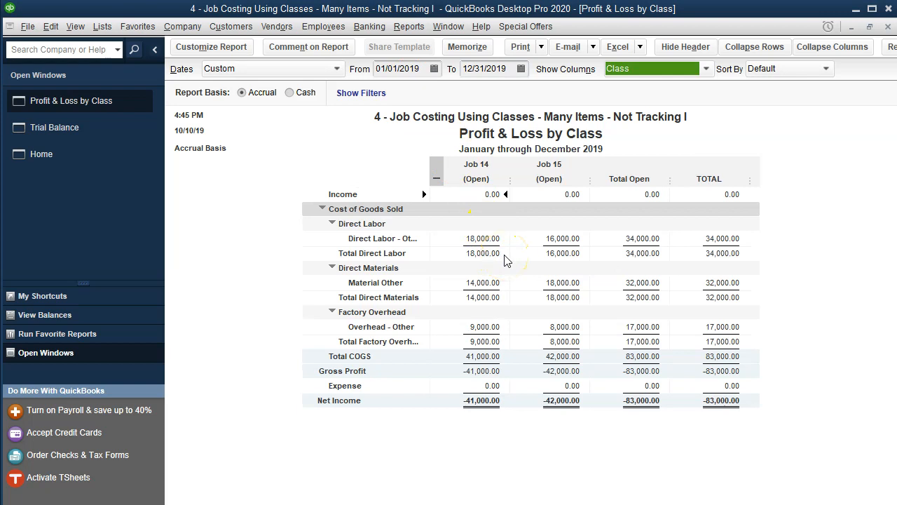